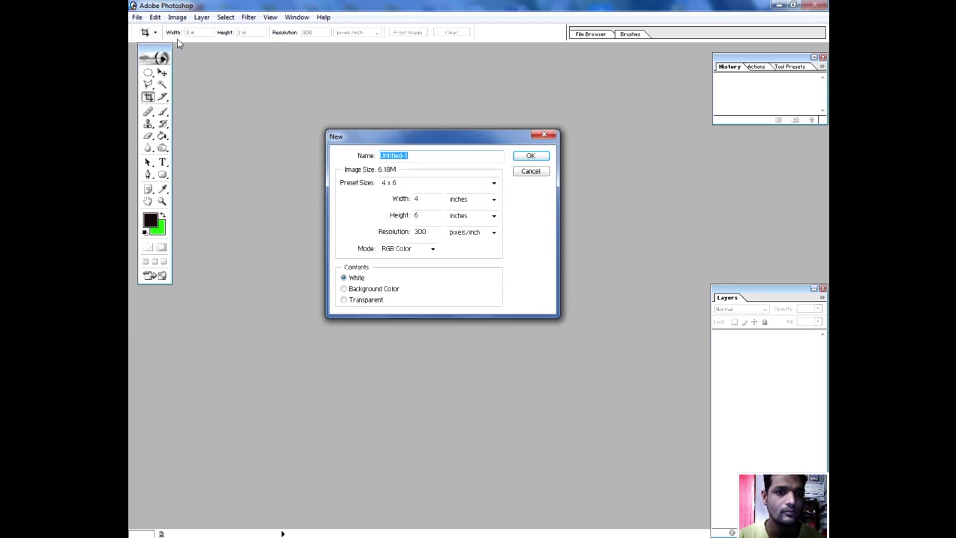
# Create a white 3 × 2 inch document at 300 pixels/inch and move its window down-right.
pyautogui.click(403, 184)
pyautogui.click(403, 184)
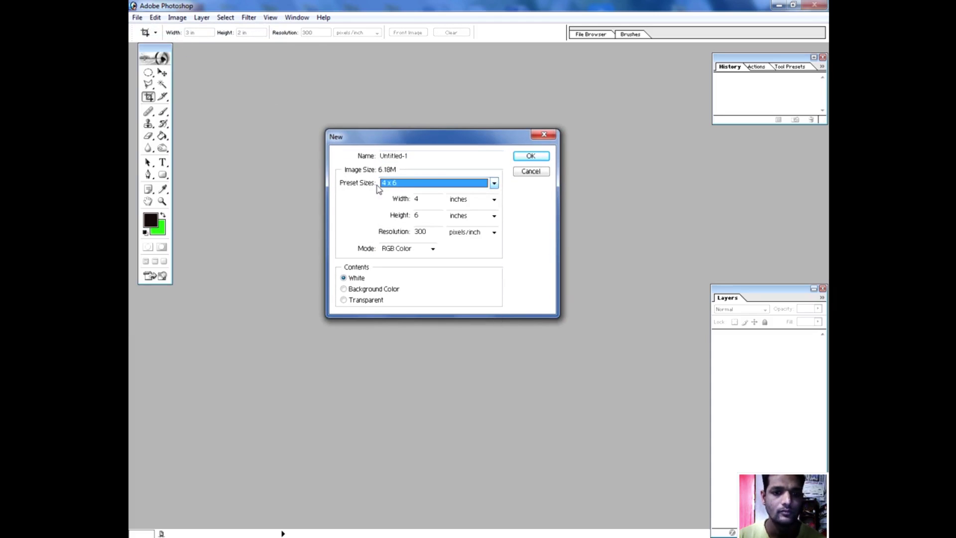
pyautogui.doubleClick(419, 198)
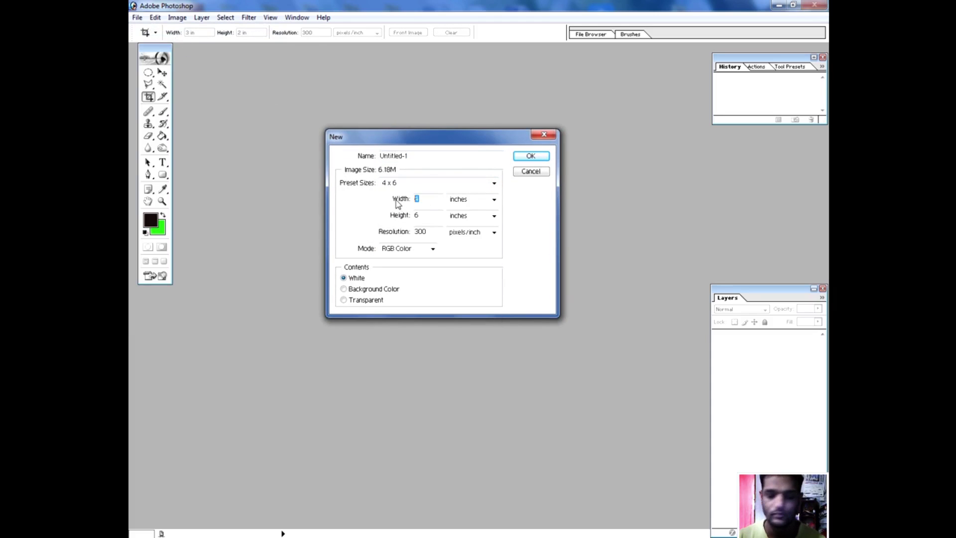
pyautogui.write('2')
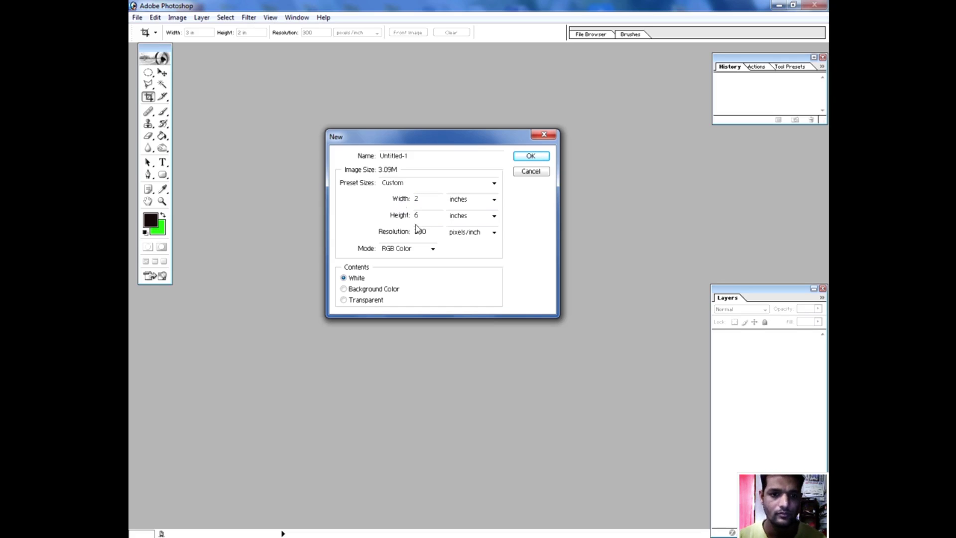
pyautogui.write('3')
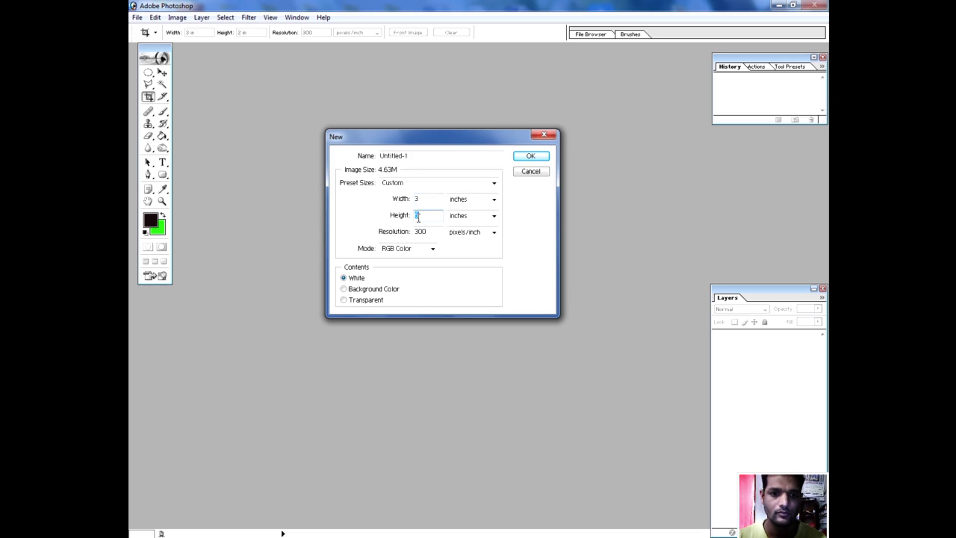
pyautogui.write('2')
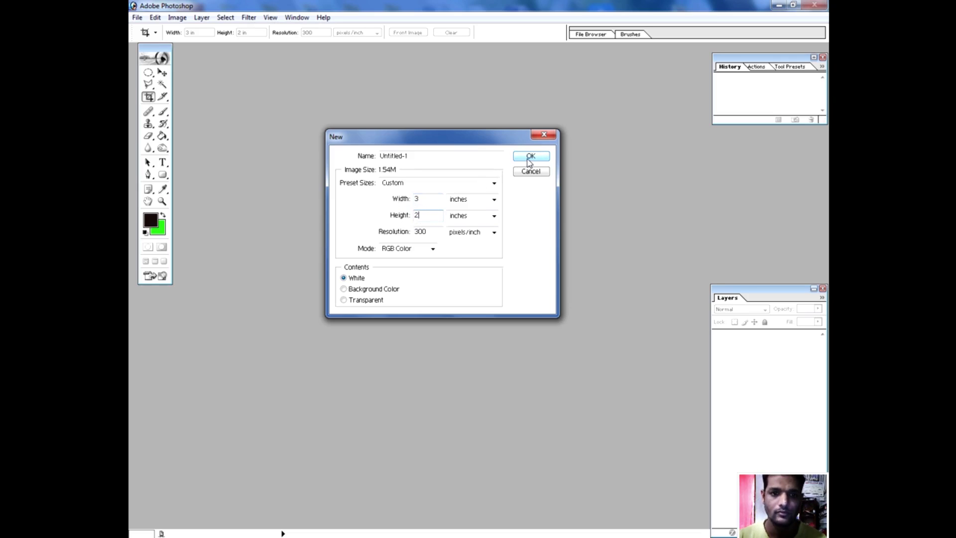
pyautogui.click(530, 156)
pyautogui.moveTo(508, 58); pyautogui.dragTo(596, 89)
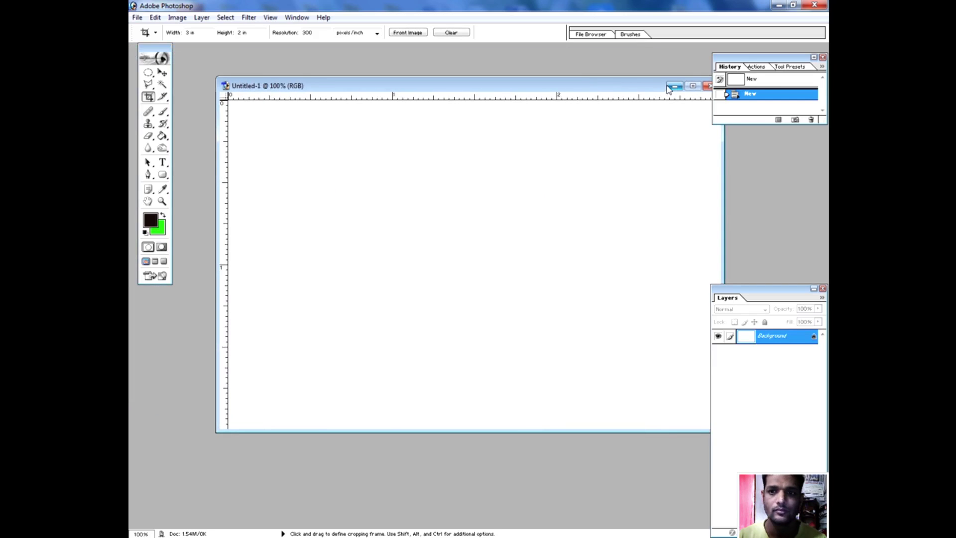
# Open the water photo 1.jpg as its own document and move its window aside.
pyautogui.click(137, 17)
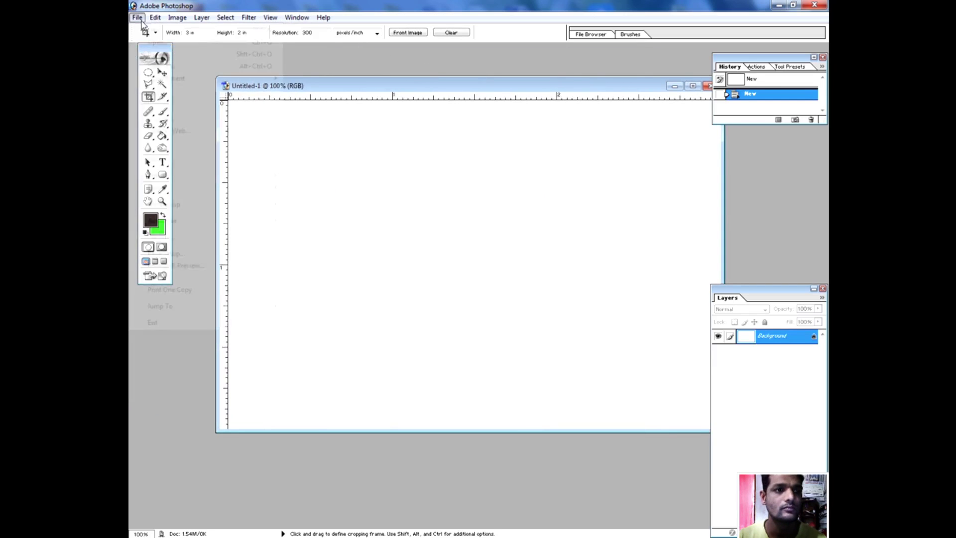
pyautogui.click(157, 42)
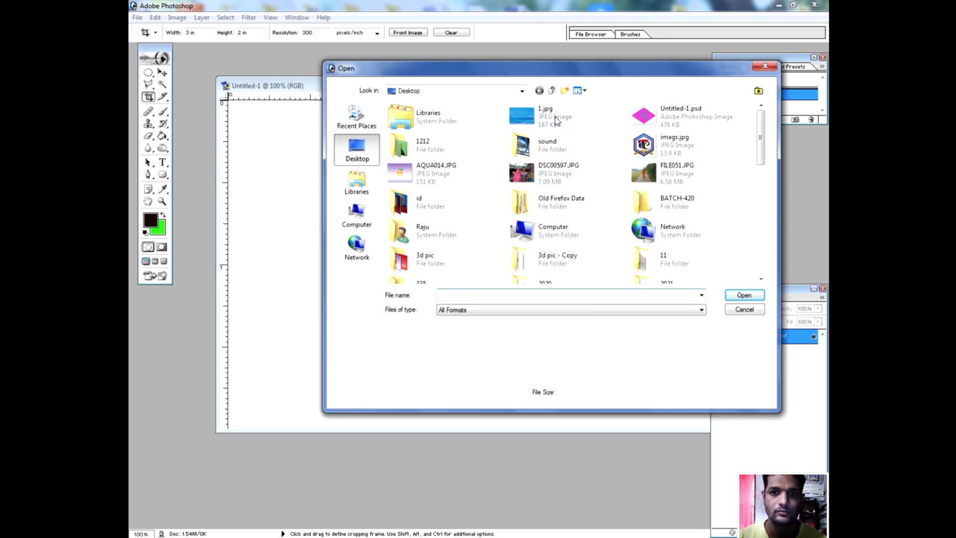
pyautogui.click(555, 117)
pyautogui.click(742, 296)
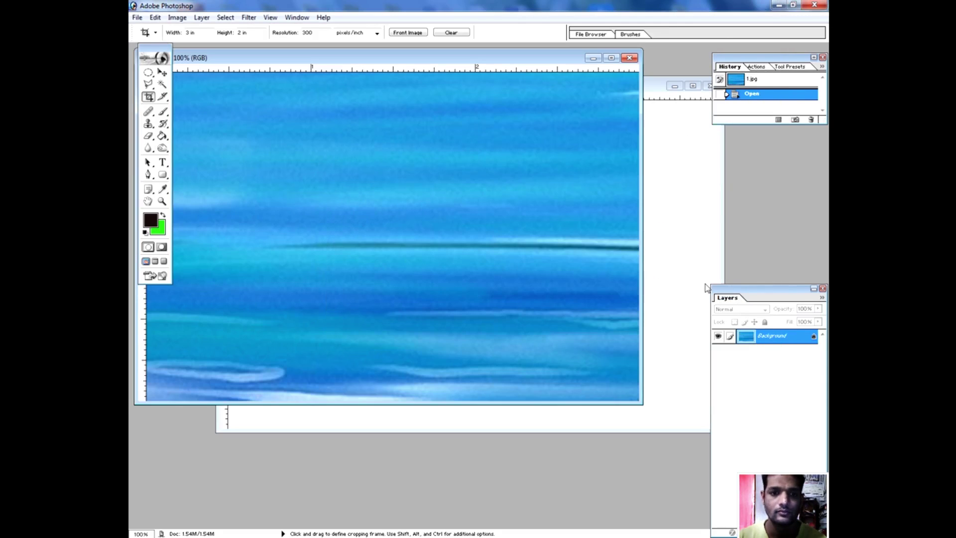
pyautogui.moveTo(405, 62); pyautogui.dragTo(250, 114)
# Copy the water photo into Untitled-1 as Layer 1, align it to the card, and brighten it with Curves (input 118, output 135).
pyautogui.click(162, 72)
pyautogui.moveTo(463, 257); pyautogui.dragTo(506, 226)
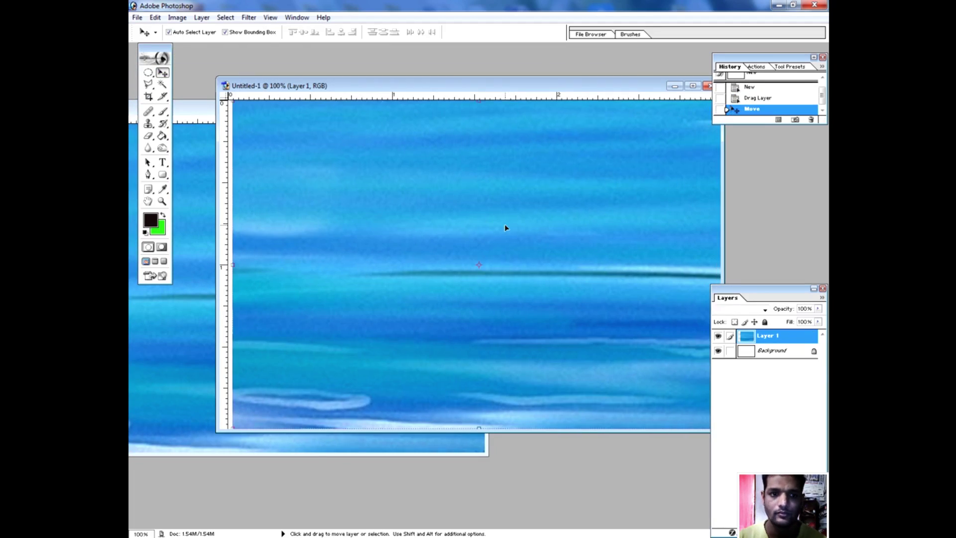
pyautogui.click(696, 87)
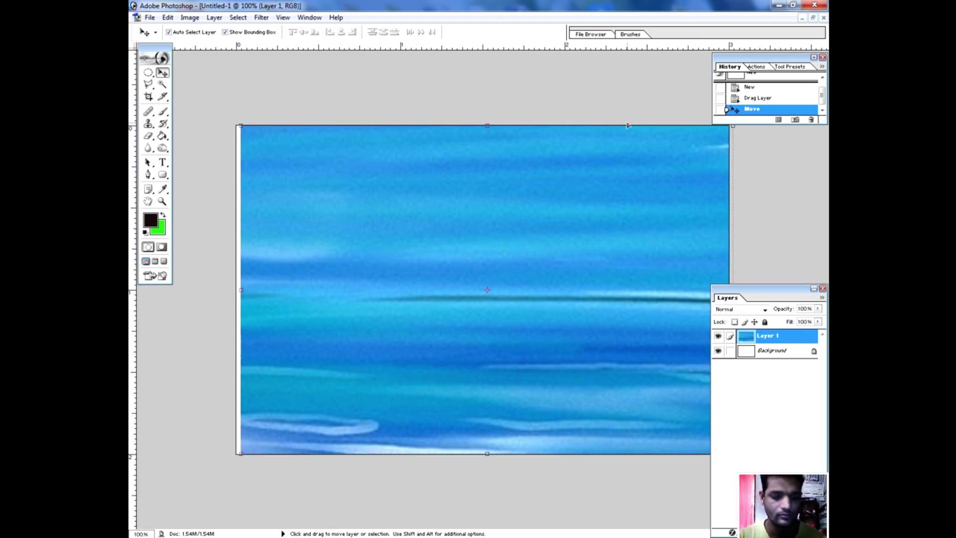
pyautogui.hotkey('ctrl', '-')
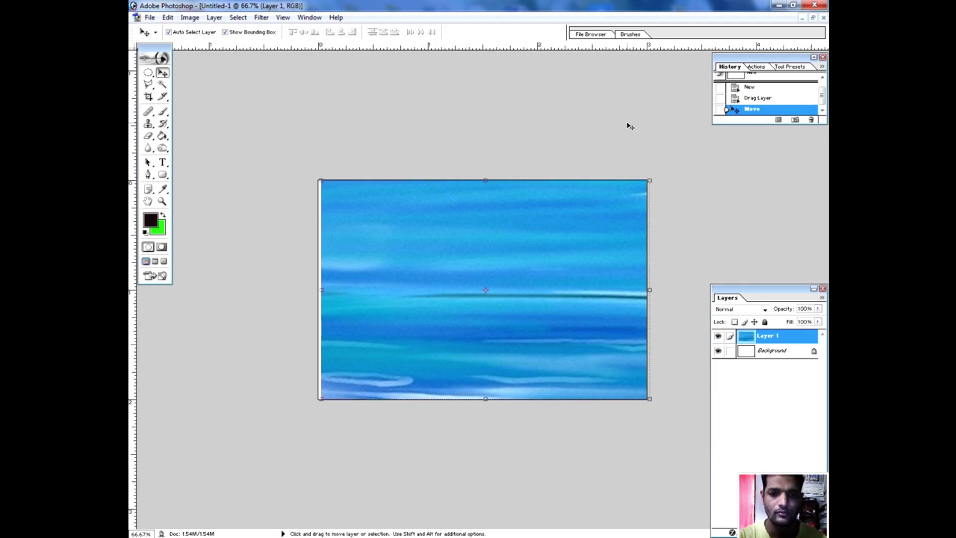
pyautogui.moveTo(547, 258); pyautogui.dragTo(542, 260)
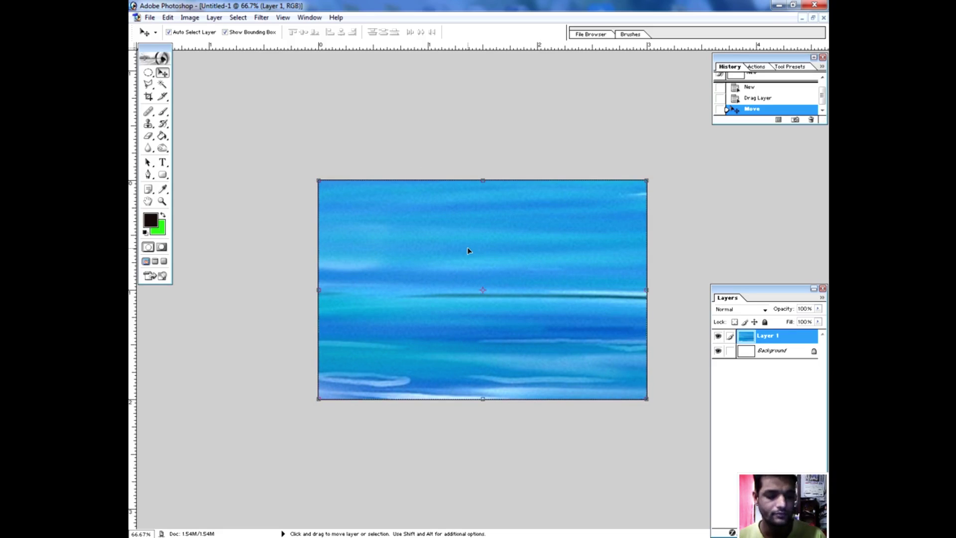
pyautogui.hotkey('ctrl', 'm')
pyautogui.moveTo(600, 298); pyautogui.dragTo(597, 293)
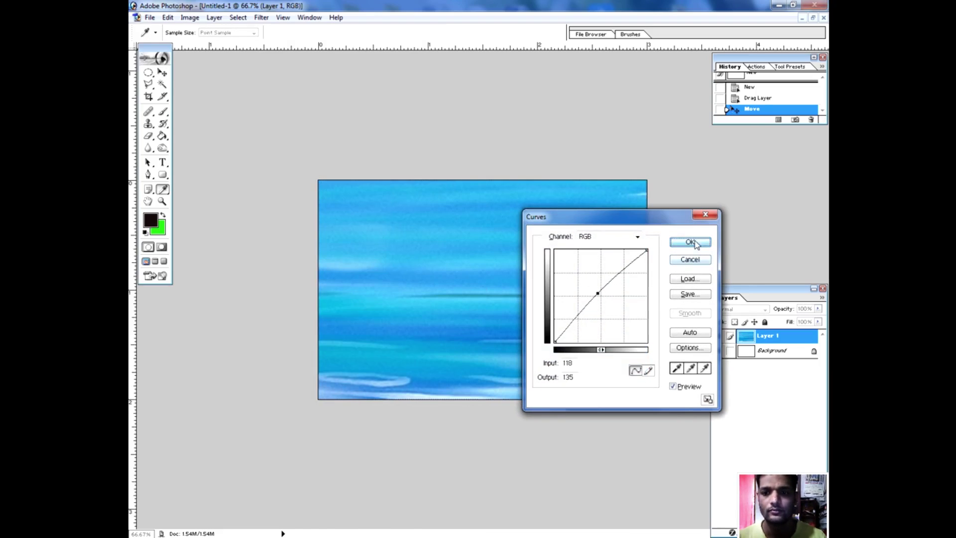
# Apply the brightening curve, then boost the Blue channel midtones in a second Curves adjustment.
pyautogui.click(690, 241)
pyautogui.click(197, 20)
pyautogui.moveTo(225, 50)
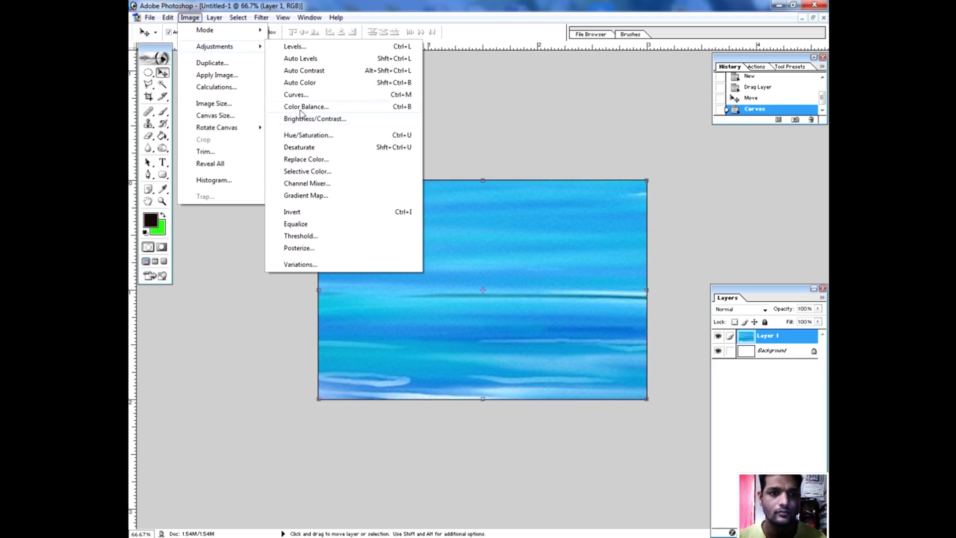
pyautogui.click(298, 94)
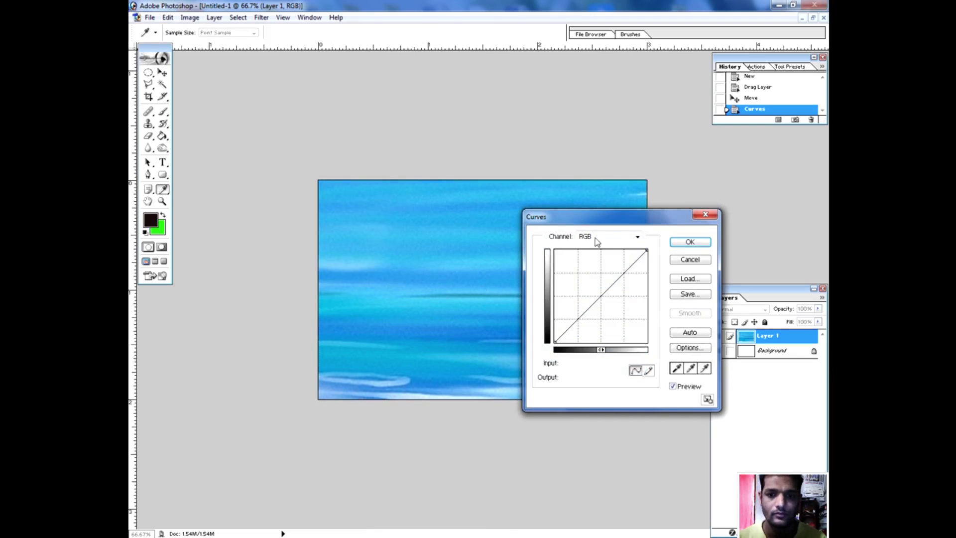
pyautogui.click(597, 238)
pyautogui.click(604, 274)
pyautogui.moveTo(603, 296); pyautogui.dragTo(596, 286)
# Nudge the Green channel midtones up slightly and apply the colour curves.
pyautogui.click(598, 237)
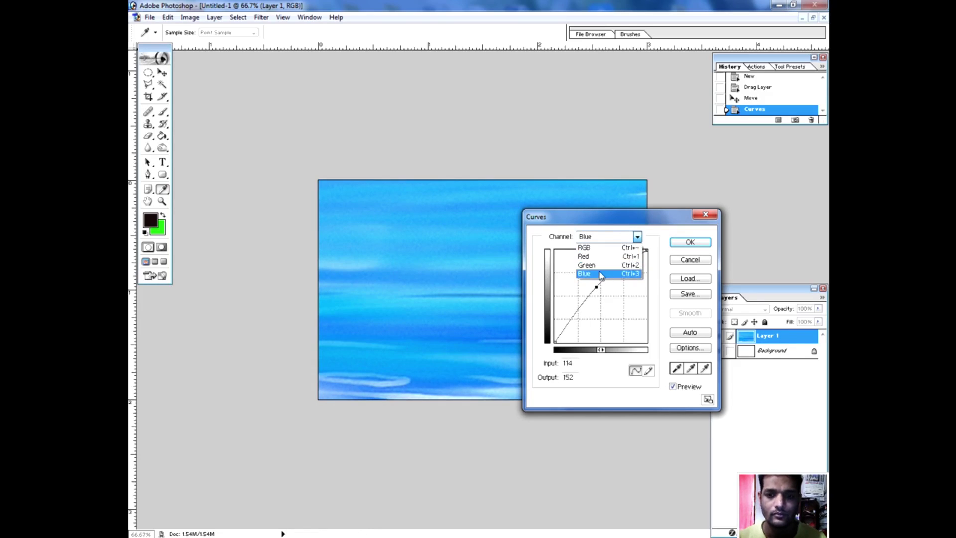
pyautogui.click(603, 265)
pyautogui.moveTo(602, 296)
pyautogui.mouseDown()
pyautogui.moveTo(608, 304)
pyautogui.moveTo(601, 292)
pyautogui.mouseUp()
pyautogui.click(688, 242)
pyautogui.press('v')
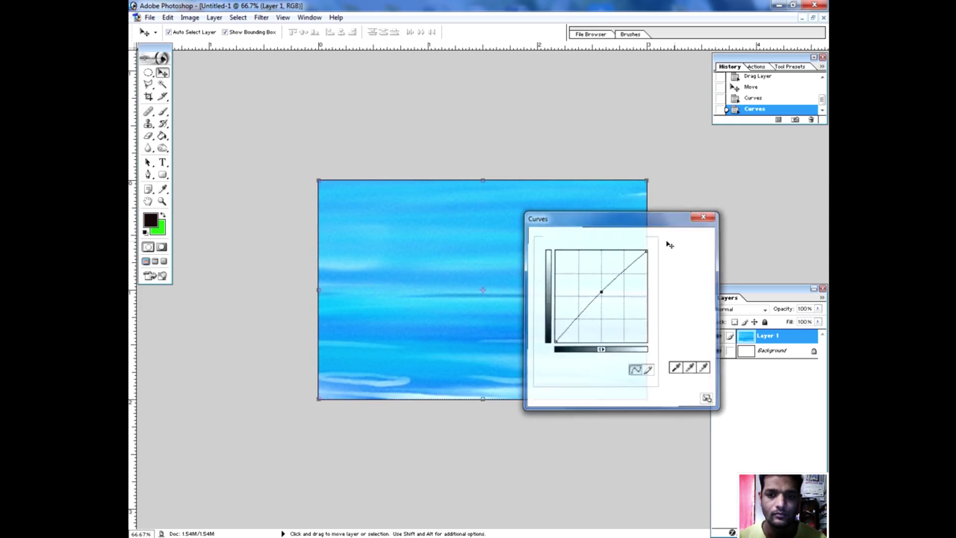
# Raise Brightness to +10 with a slight contrast boost in Brightness/Contrast.
pyautogui.click(192, 19)
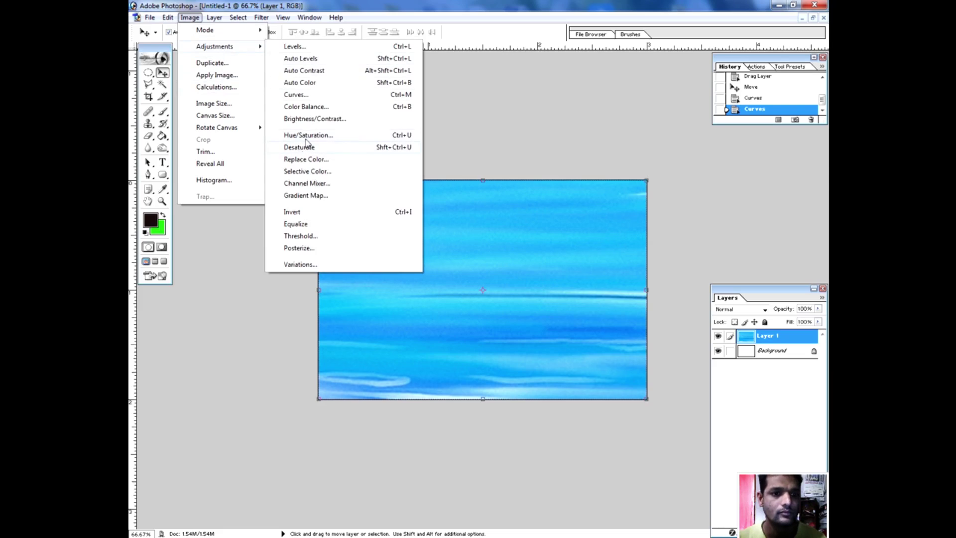
pyautogui.click(313, 119)
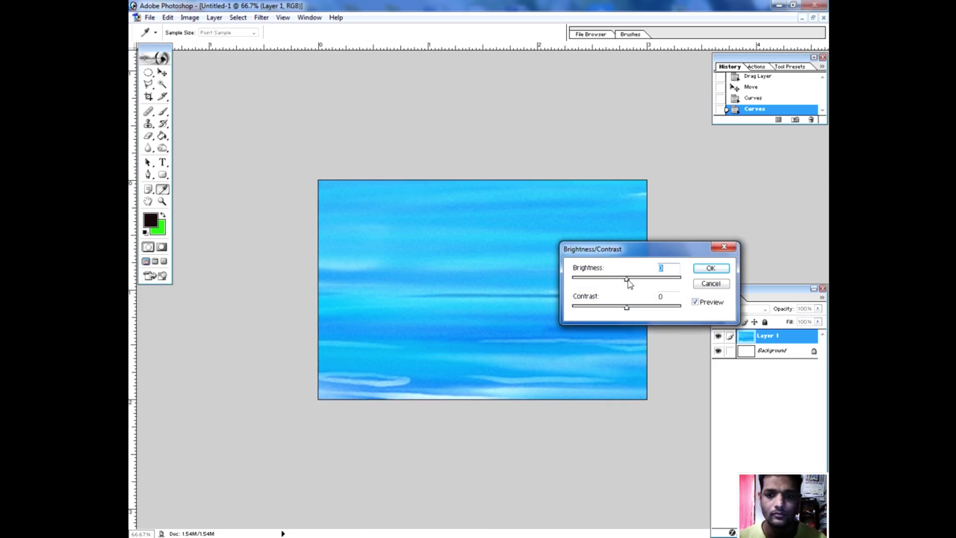
pyautogui.moveTo(629, 282); pyautogui.dragTo(637, 313)
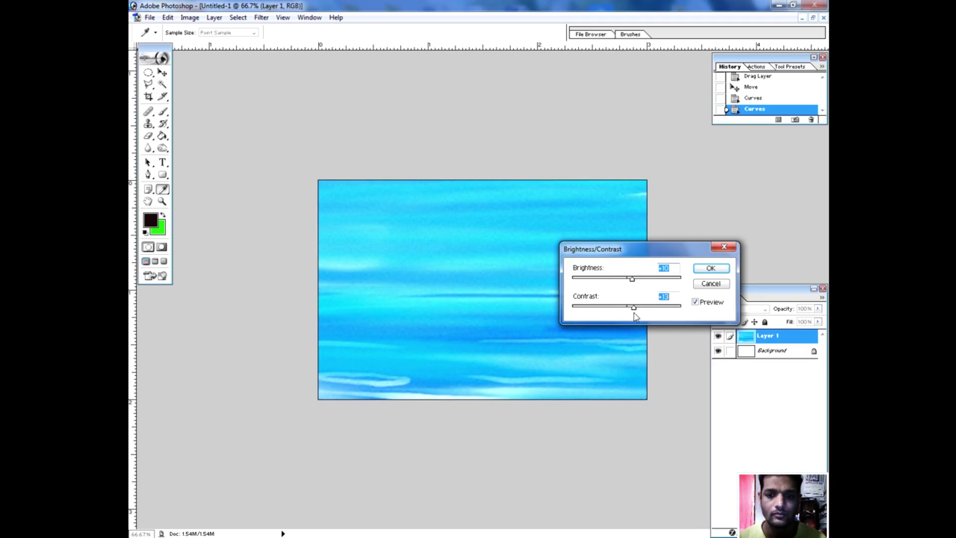
pyautogui.click(712, 269)
pyautogui.press('v')
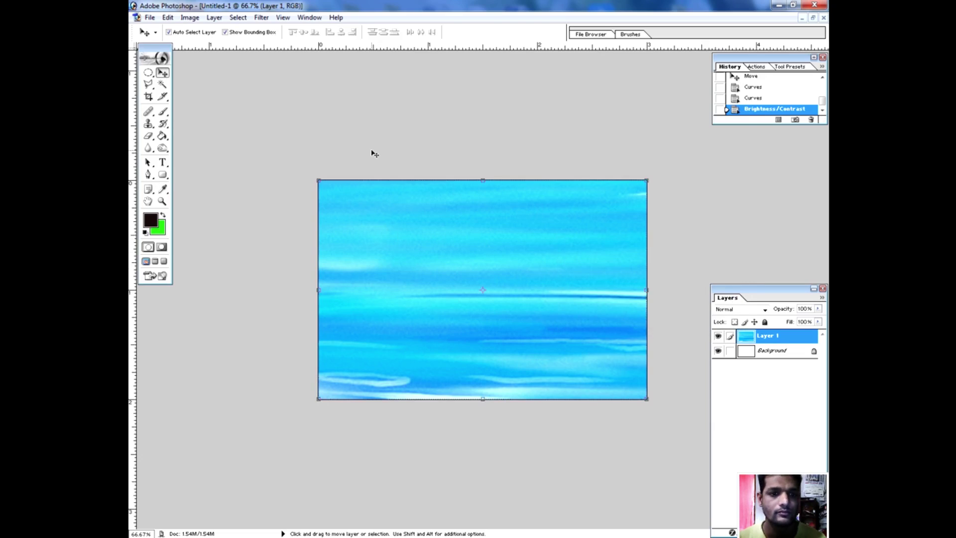
pyautogui.click(169, 19)
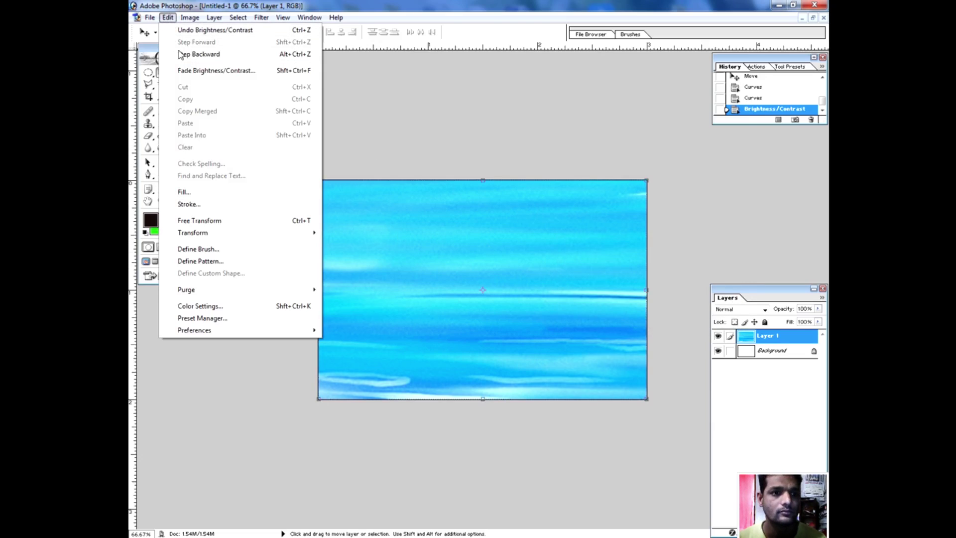
# Copy the ITC logo into the card as Layer 2 and shrink it to about 40% width.
pyautogui.click(347, 78)
pyautogui.click(149, 18)
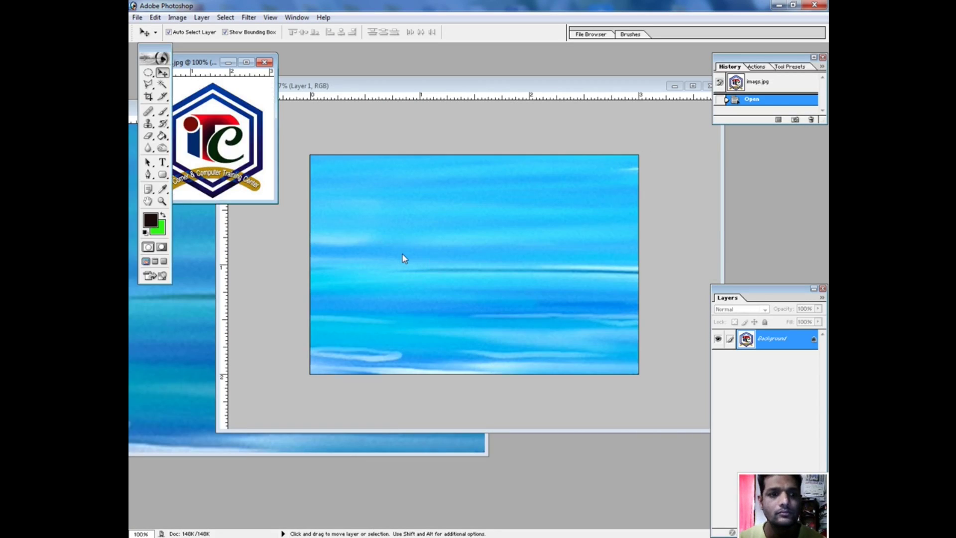
pyautogui.moveTo(215, 158); pyautogui.dragTo(398, 240)
pyautogui.moveTo(458, 241); pyautogui.dragTo(598, 244)
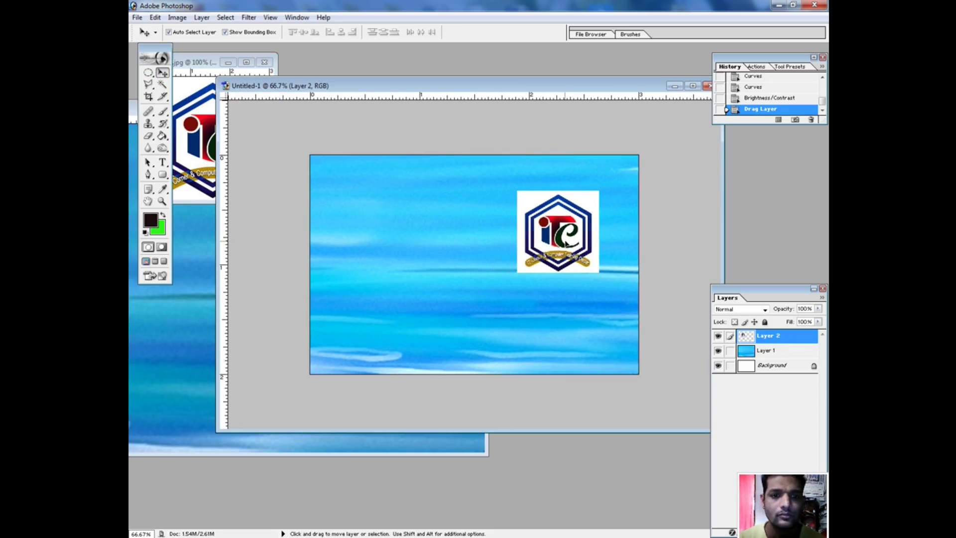
pyautogui.click(693, 86)
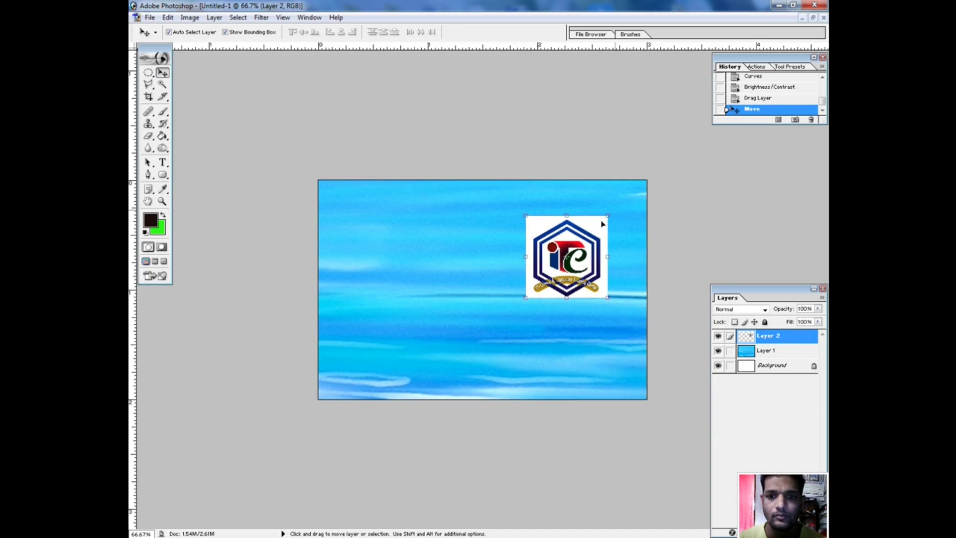
pyautogui.moveTo(526, 298); pyautogui.dragTo(608, 215)
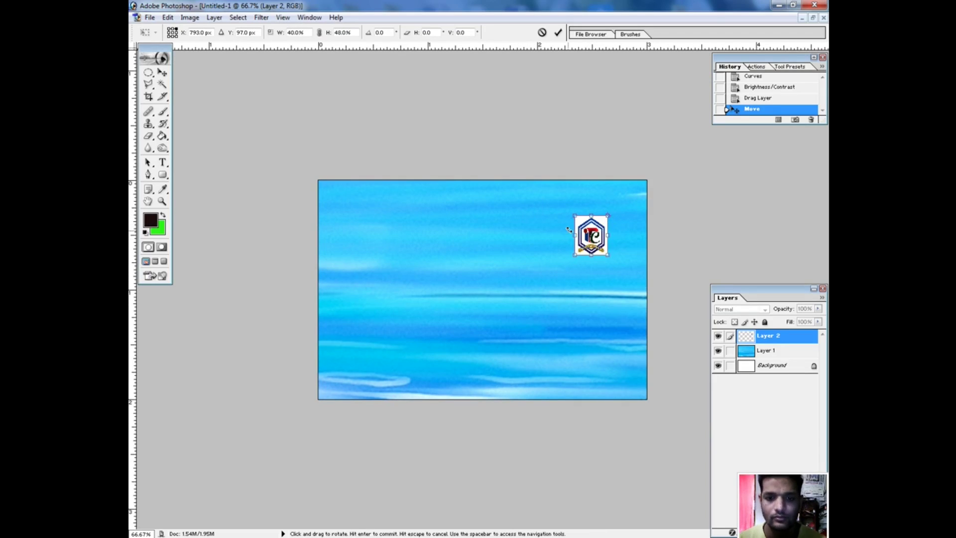
pyautogui.press('Return')
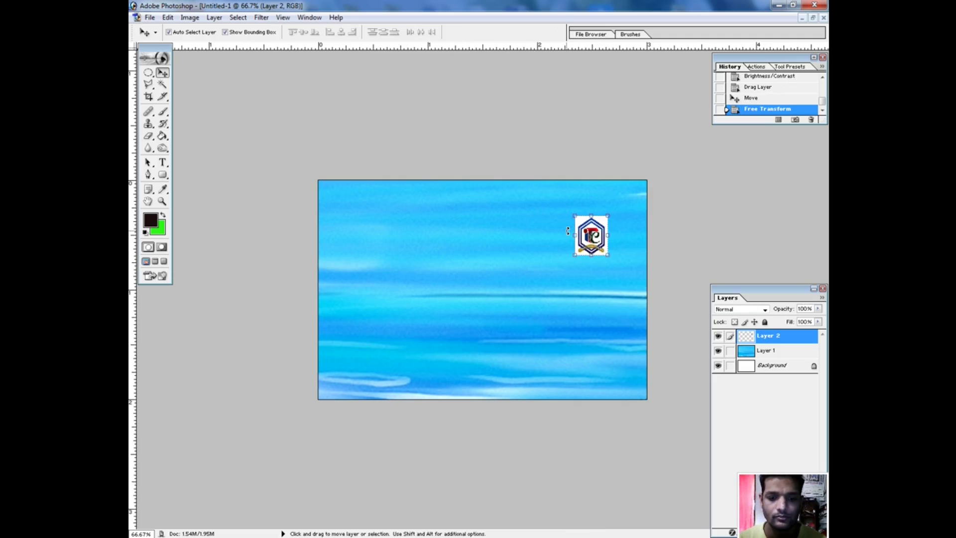
# Move the logo into the top-right corner and fade it to 32% opacity.
pyautogui.moveTo(604, 242); pyautogui.dragTo(616, 223)
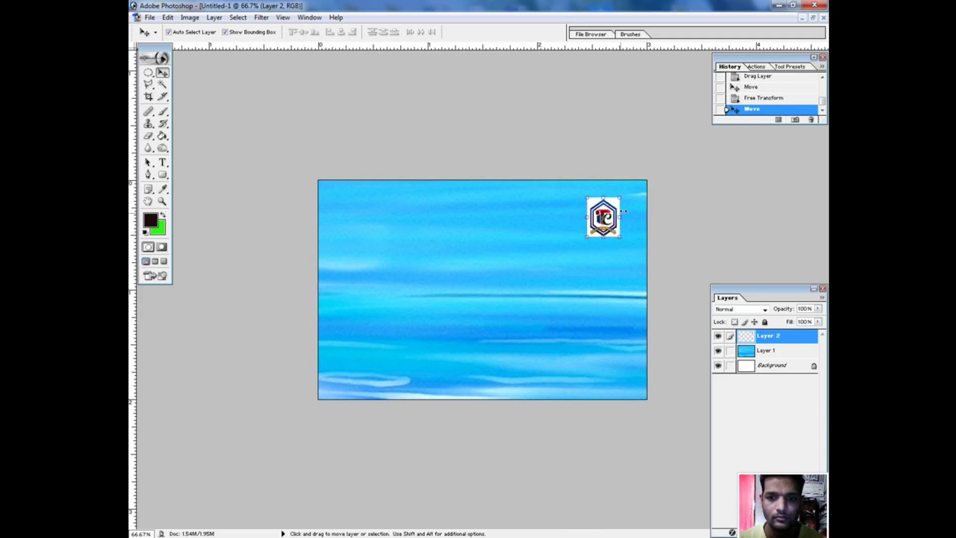
pyautogui.hotkey('ctrl', 't')
pyautogui.press('Return')
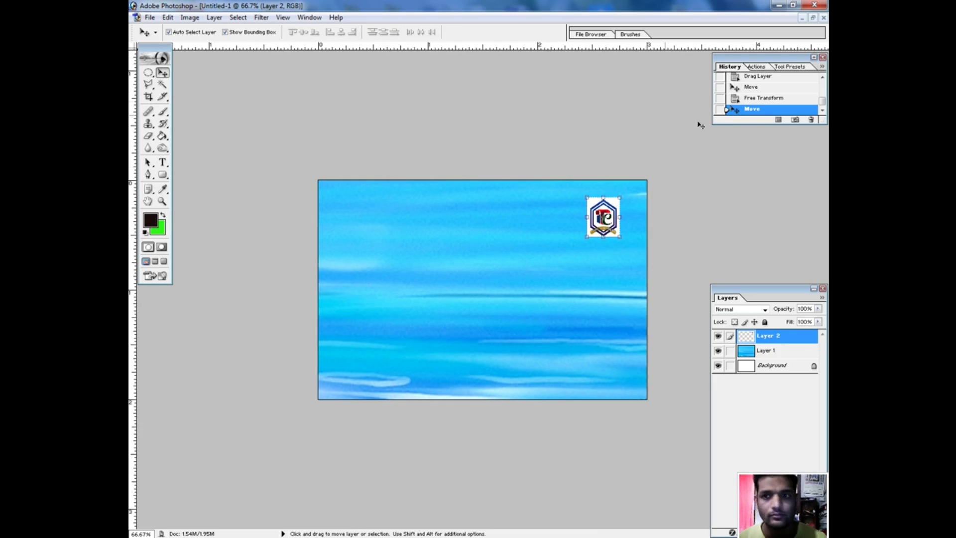
pyautogui.click(818, 309)
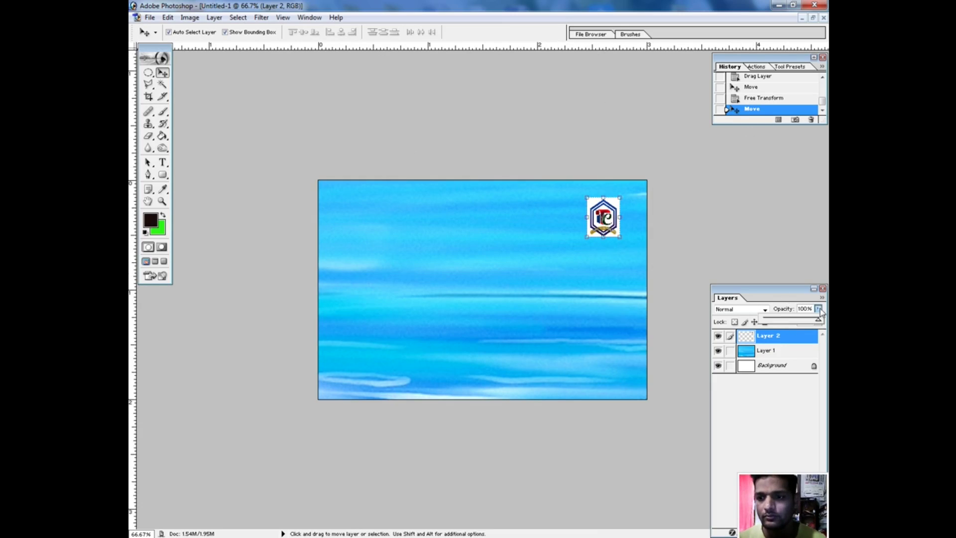
pyautogui.moveTo(819, 321); pyautogui.dragTo(792, 324)
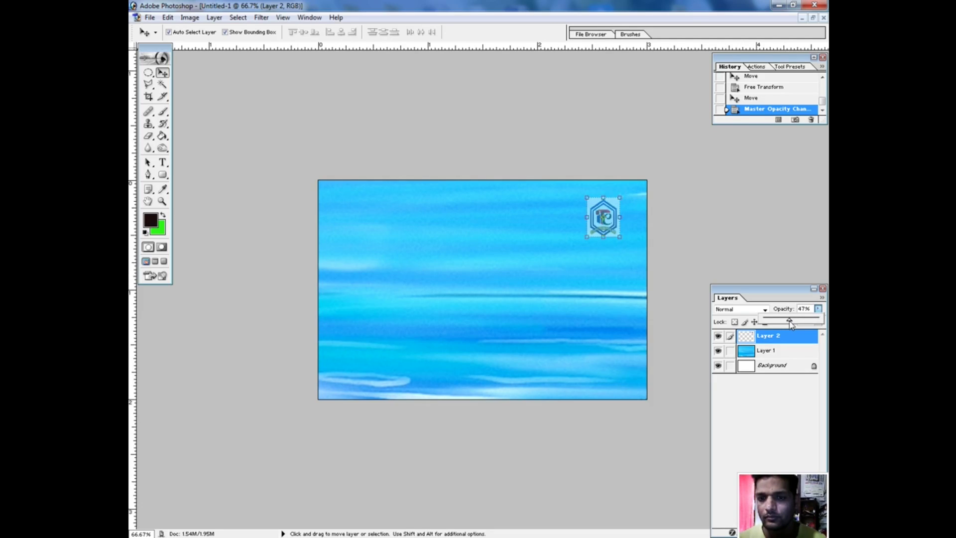
pyautogui.click(580, 302)
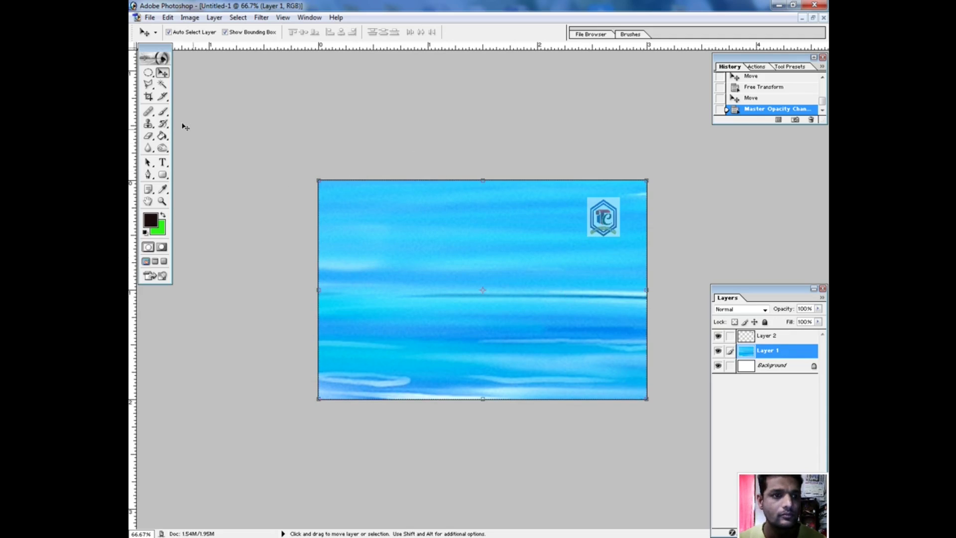
# Add a text layer reading 'Name' on the card.
pyautogui.click(163, 163)
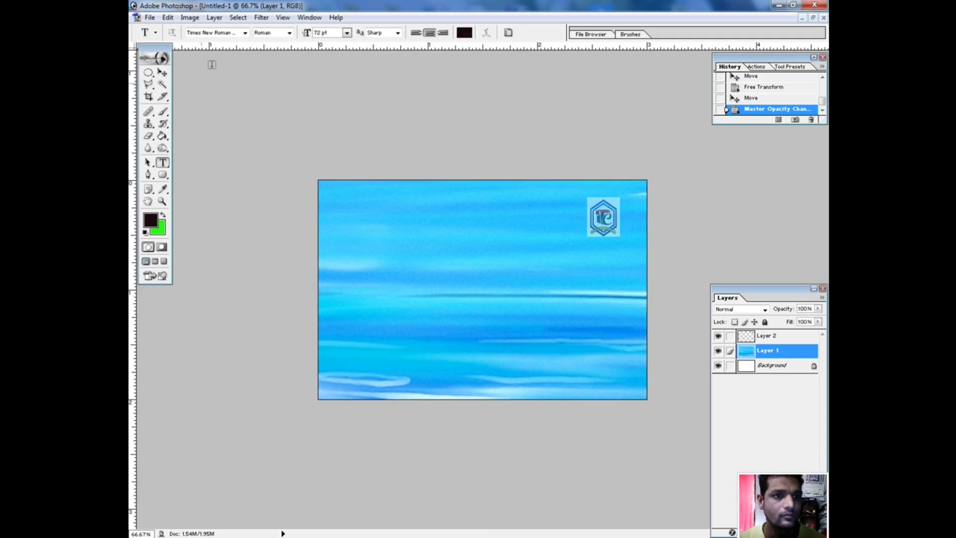
pyautogui.click(411, 241)
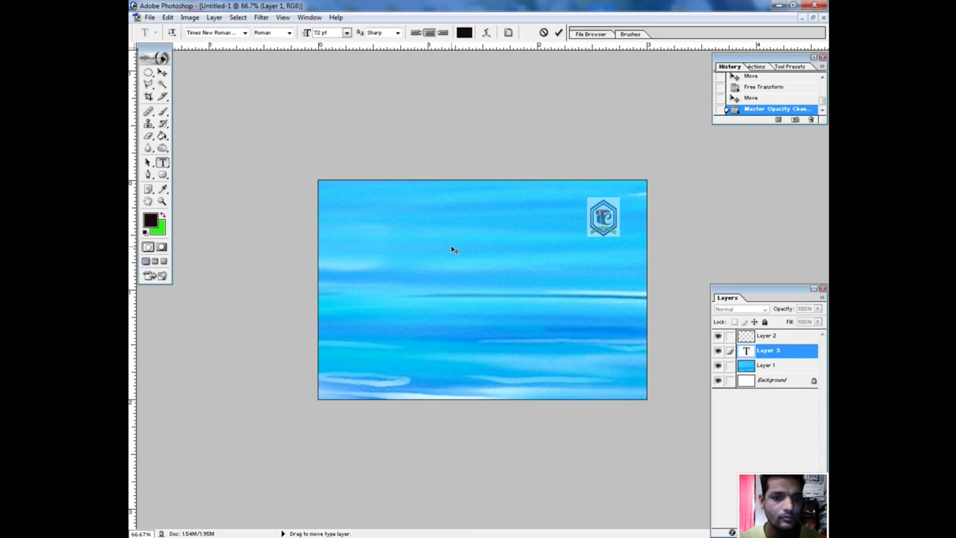
pyautogui.write('NA')
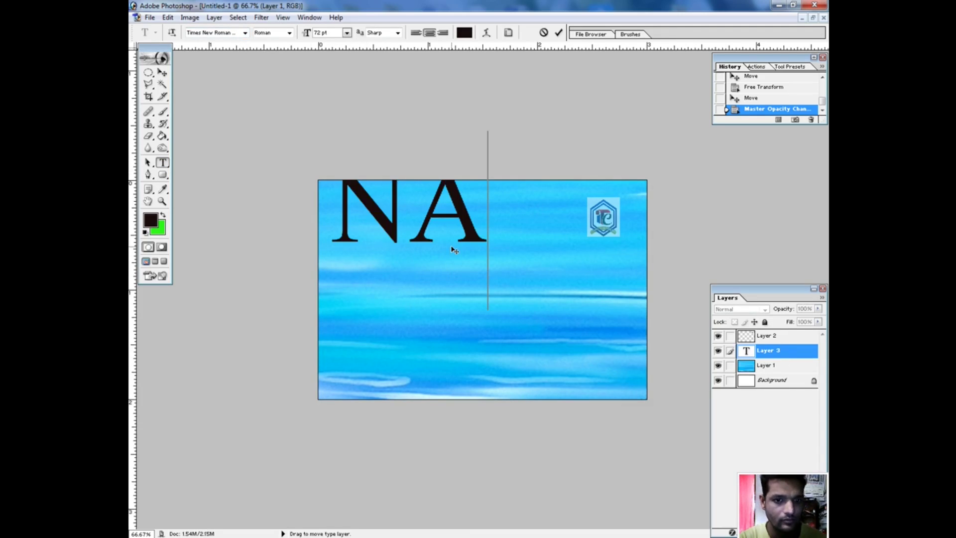
pyautogui.press('BackSpace')
pyautogui.write('a')
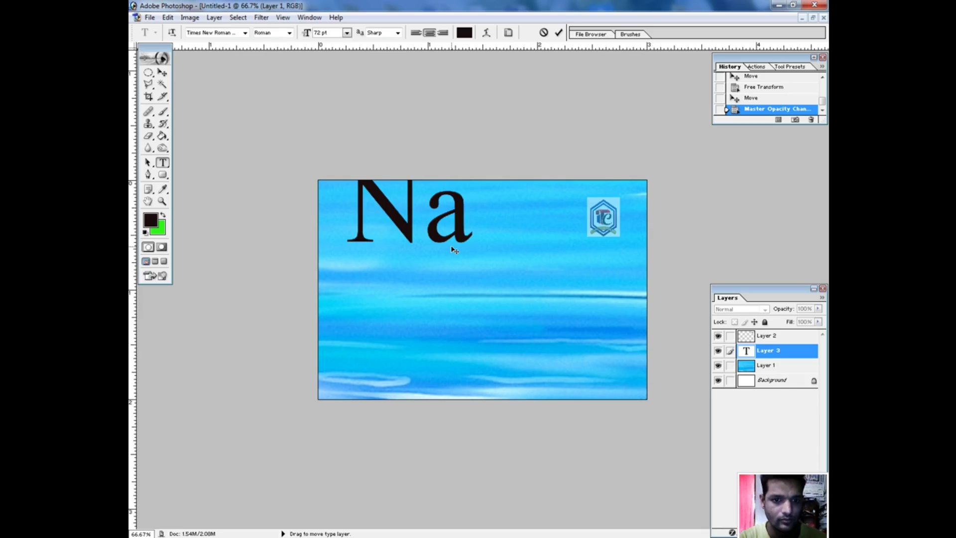
pyautogui.write('me')
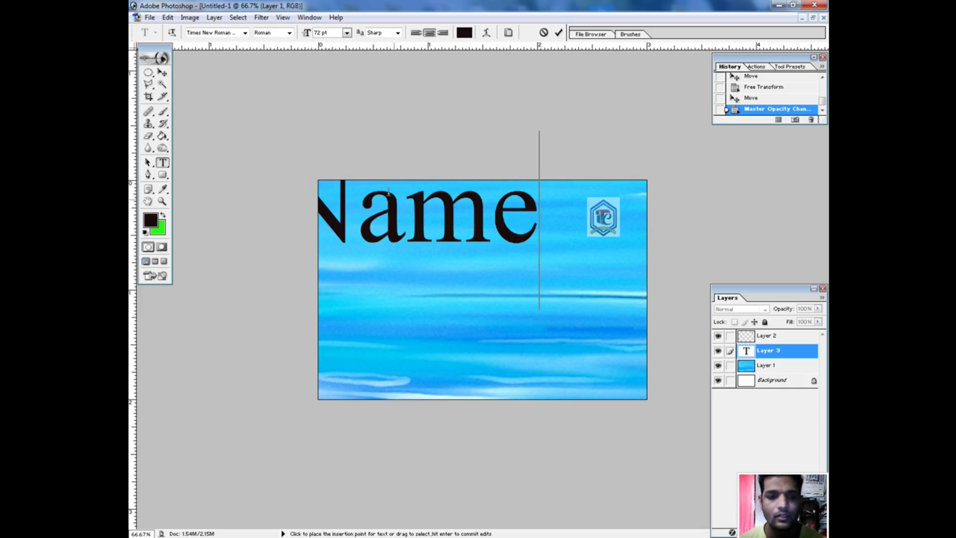
pyautogui.click(163, 74)
# Scale the Name text down and move it to the card's left side at mid-height.
pyautogui.moveTo(307, 190); pyautogui.dragTo(485, 284)
pyautogui.moveTo(546, 296); pyautogui.dragTo(392, 303)
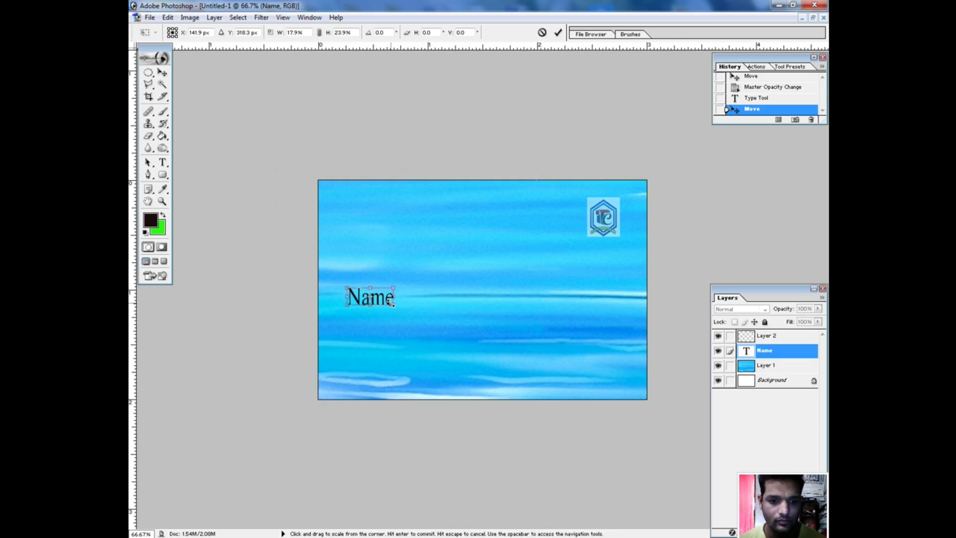
pyautogui.press('Return')
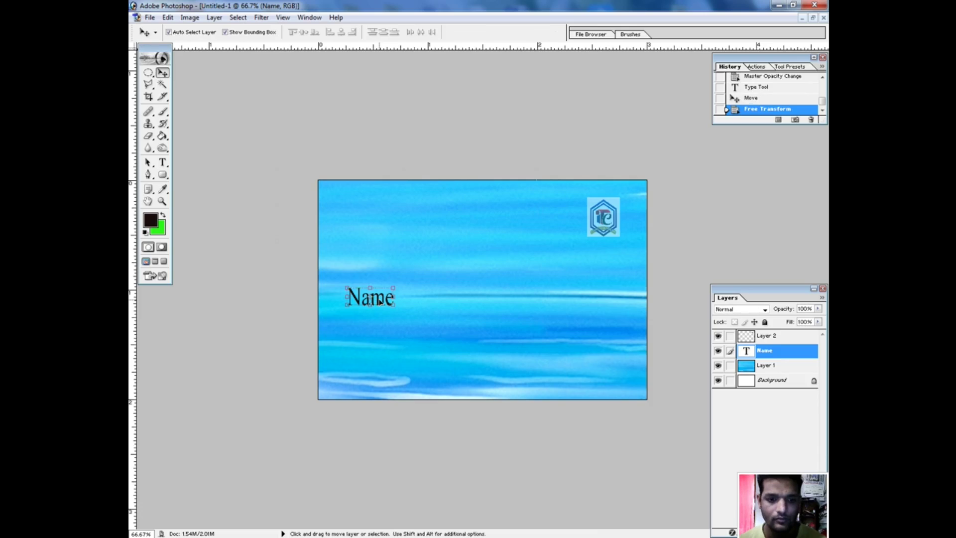
pyautogui.moveTo(375, 301); pyautogui.dragTo(333, 269)
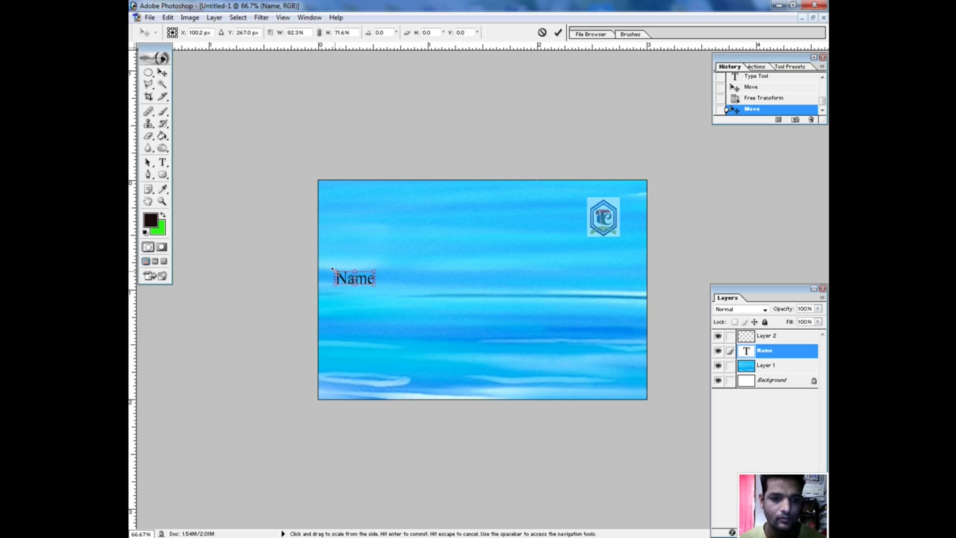
pyautogui.press('Return')
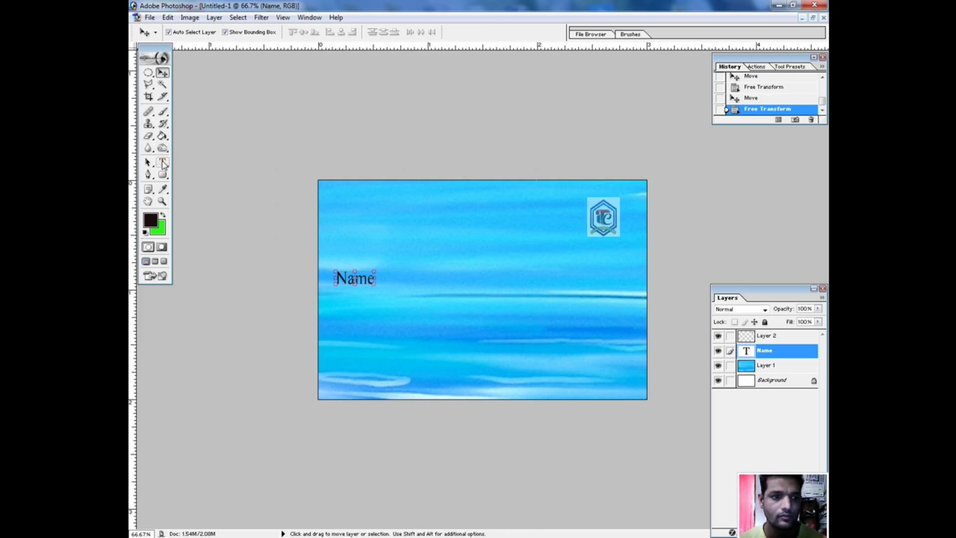
pyautogui.click(163, 163)
# Append a colon and the person's full name after 'Name', then drag the line fully onto the card.
pyautogui.click(375, 281)
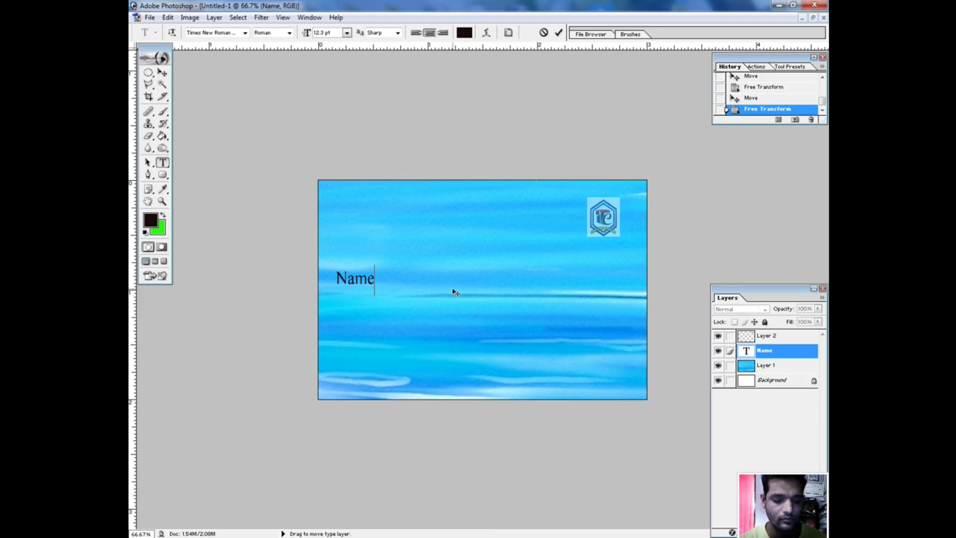
pyautogui.write(':')
pyautogui.write(' R')
pyautogui.write('a')
pyautogui.press('BackSpace')
pyautogui.press('BackSpace')
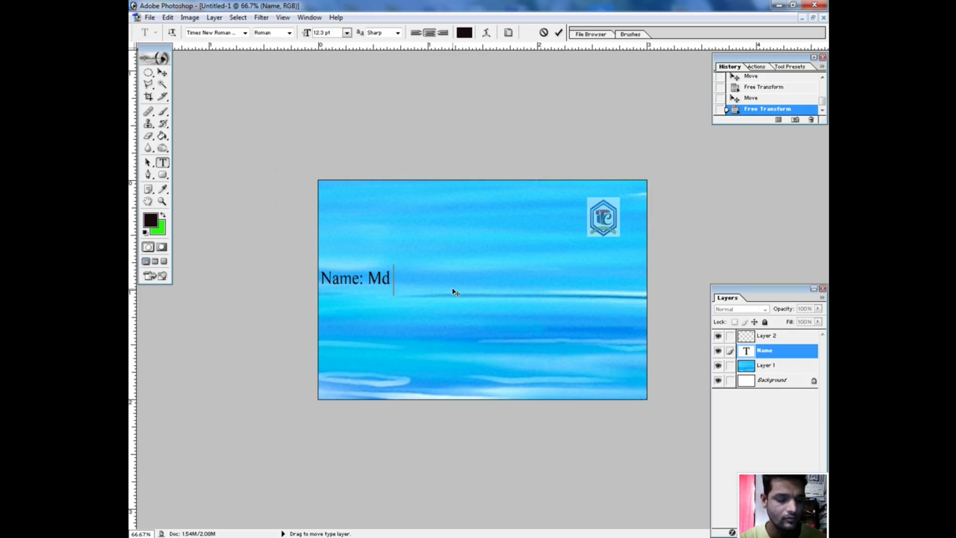
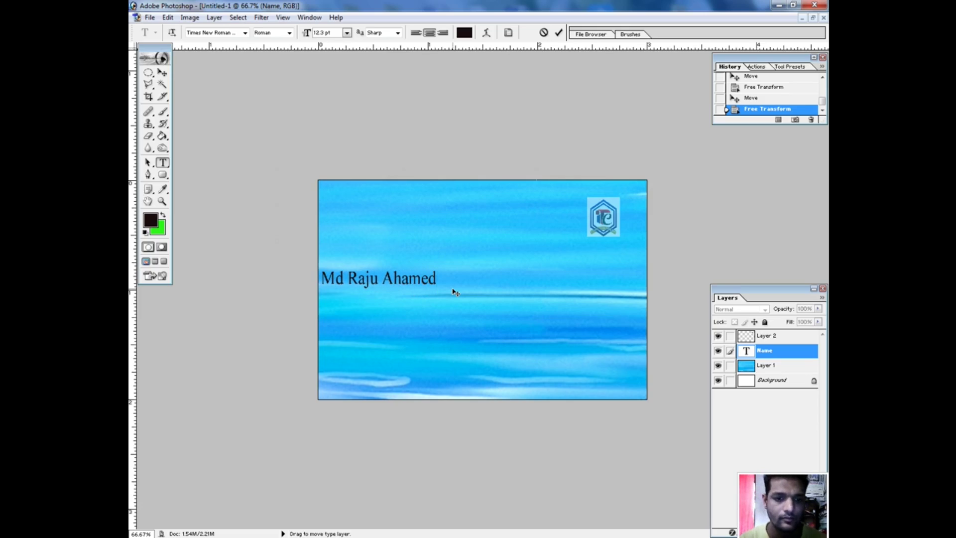
pyautogui.click(164, 73)
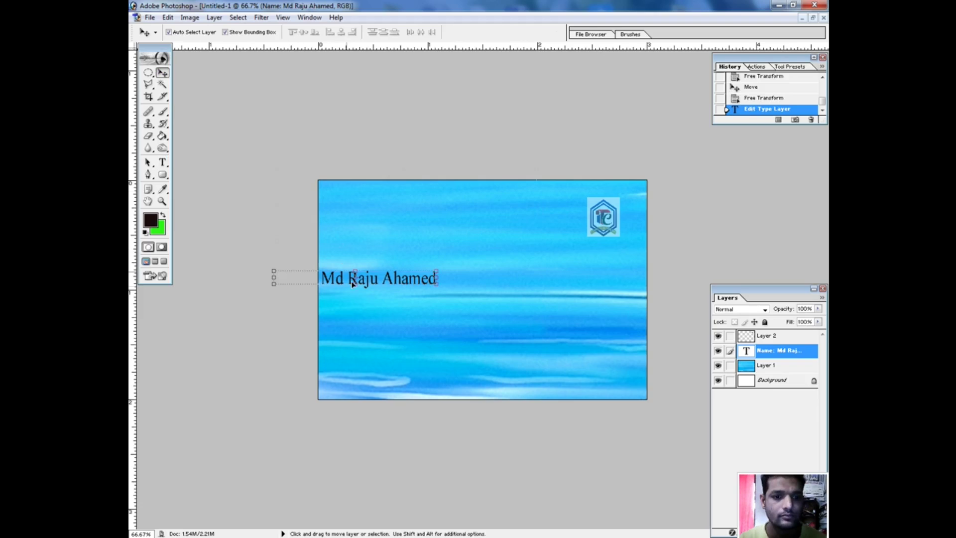
pyautogui.moveTo(374, 283); pyautogui.dragTo(432, 308)
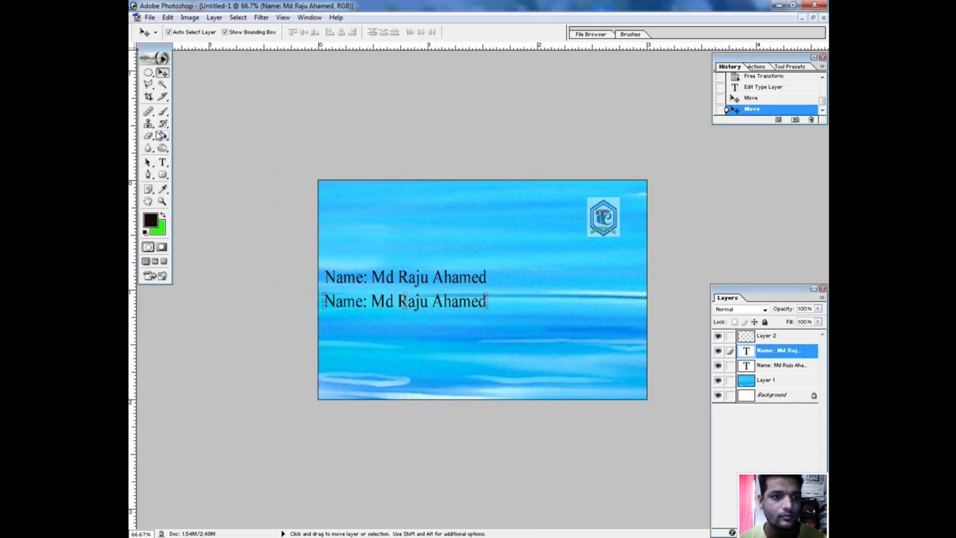
pyautogui.click(162, 164)
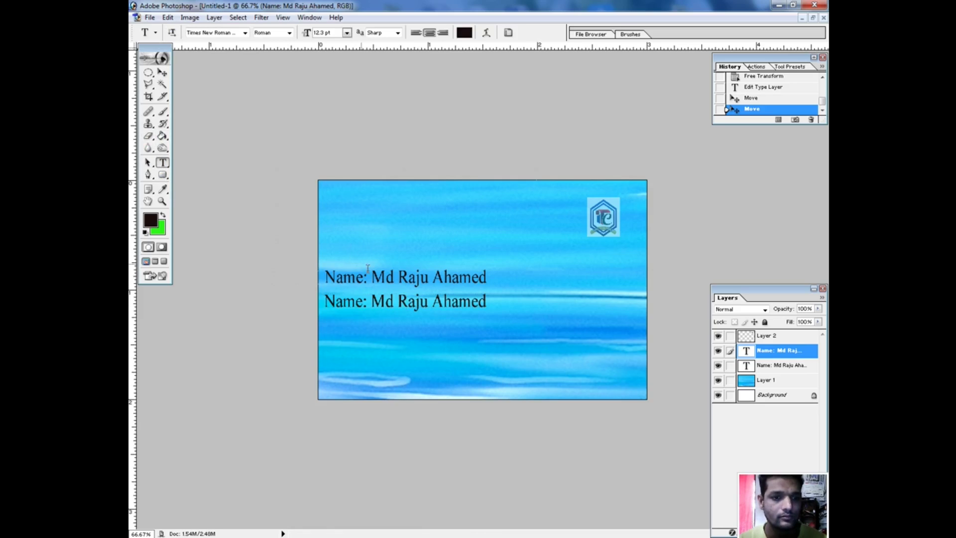
# Replace the duplicated second line's text with 'Post:' followed by the post office's place name.
pyautogui.click(396, 301)
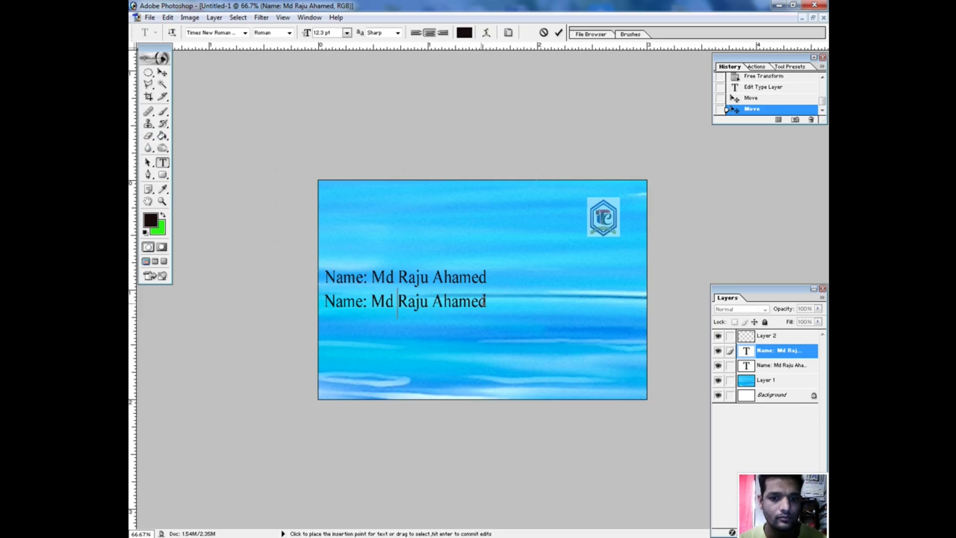
pyautogui.moveTo(487, 301); pyautogui.dragTo(323, 299)
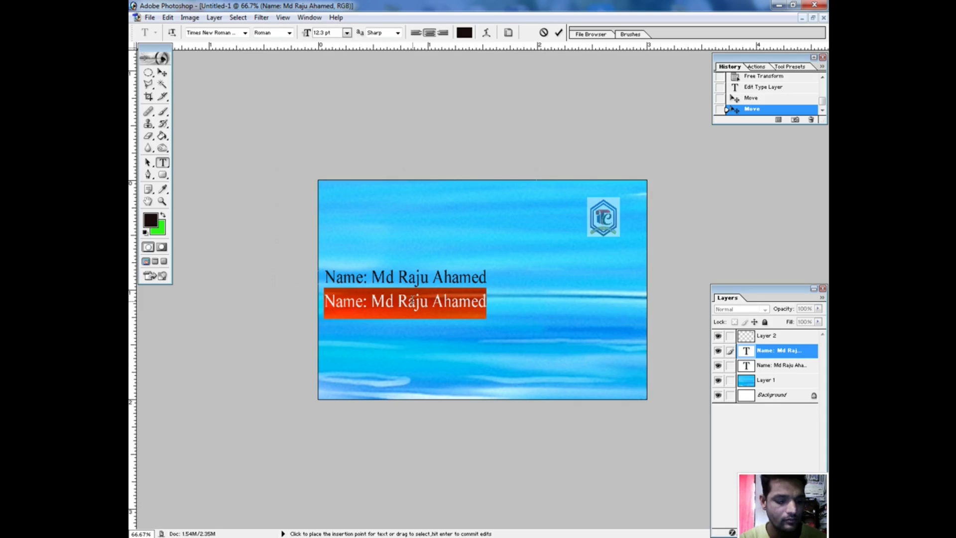
pyautogui.write('O')
pyautogui.press('BackSpace')
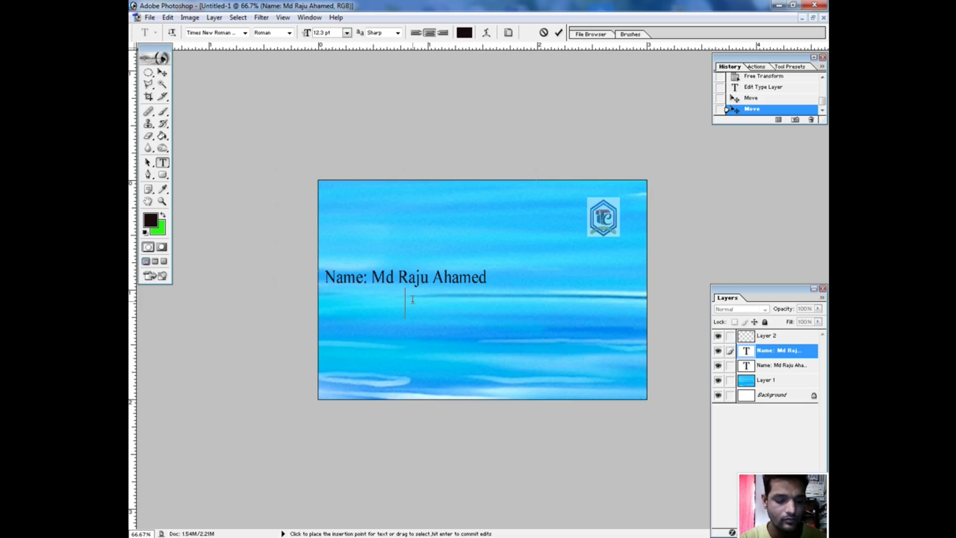
pyautogui.write('po')
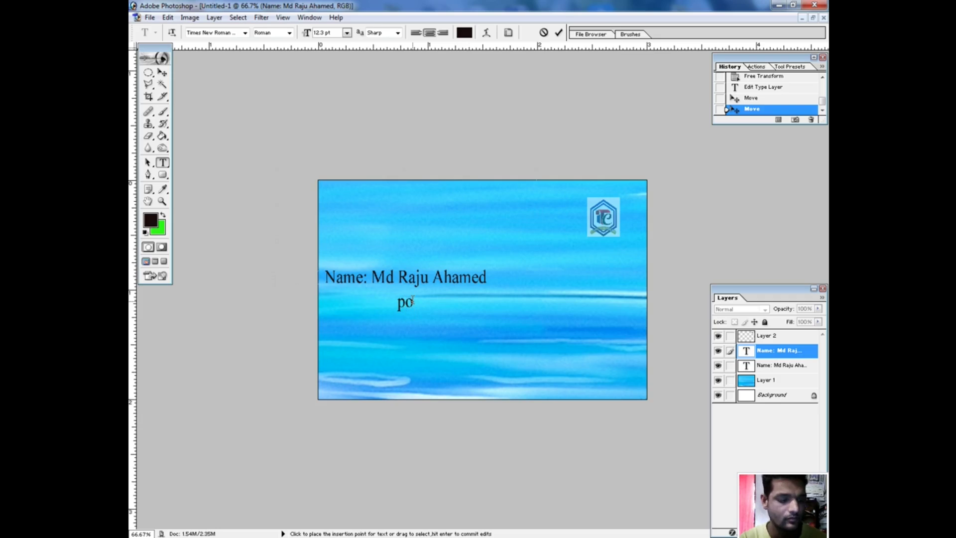
pyautogui.press('BackSpace')
pyautogui.press('BackSpace')
pyautogui.write('Post')
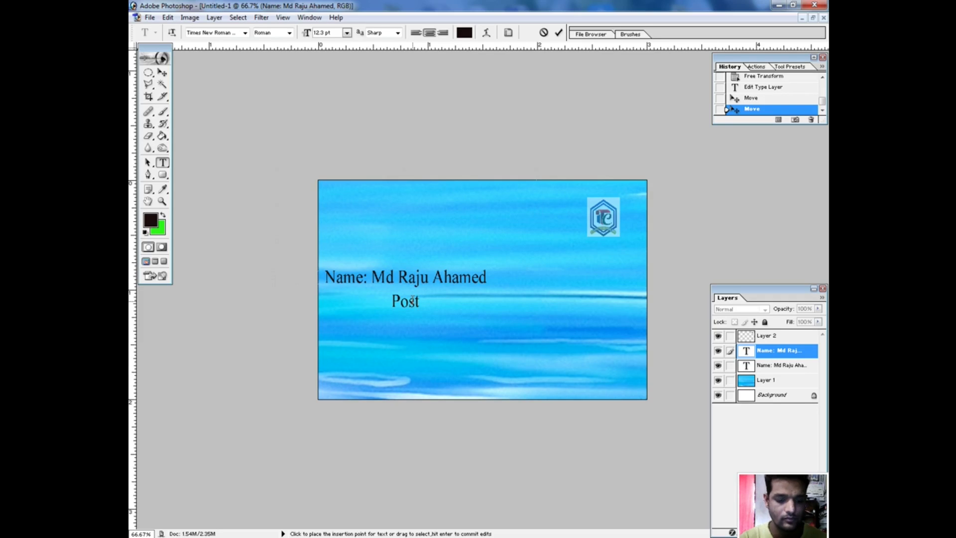
pyautogui.write(': Ch')
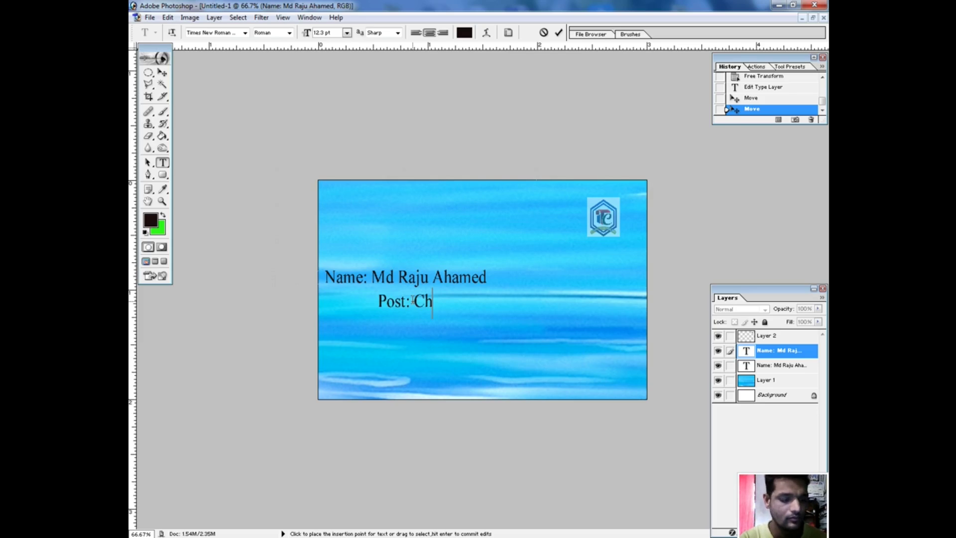
pyautogui.write('uadanga')
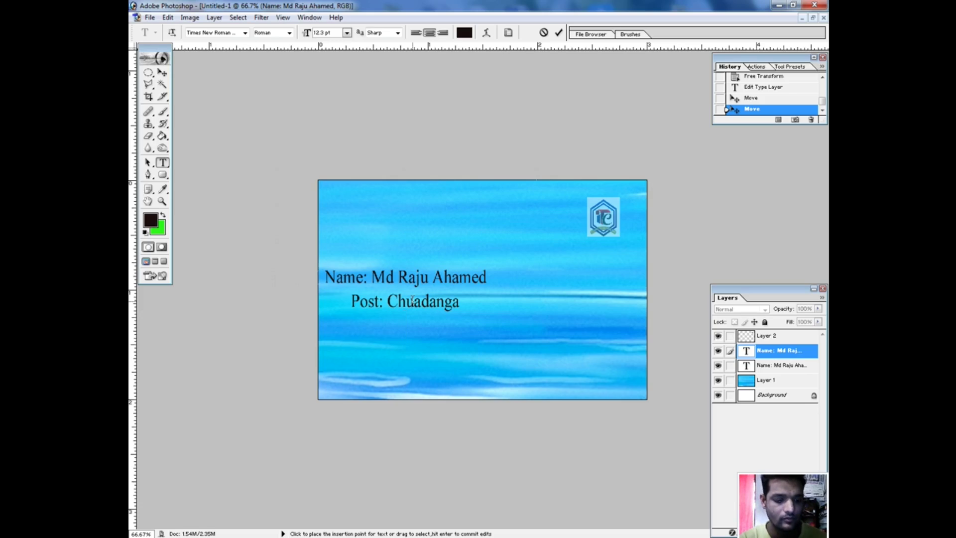
# Begin a third line reading 'Thana'.
pyautogui.write('Thank')
pyautogui.press('BackSpace')
pyautogui.write('a')
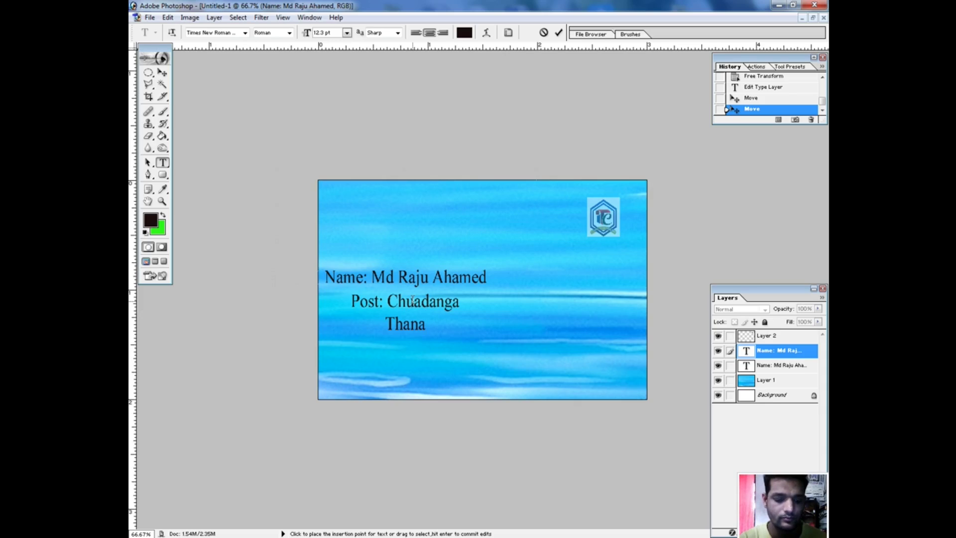
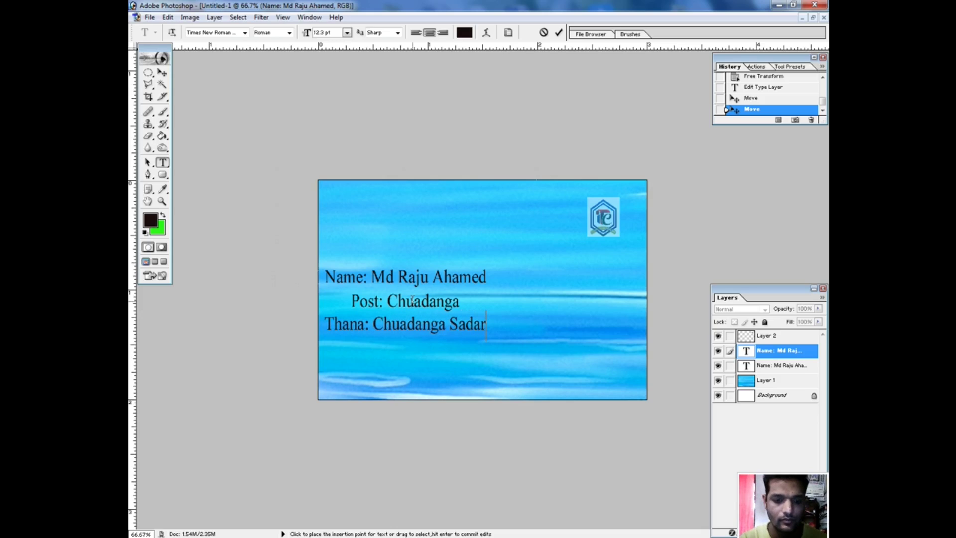
# Complete the Thana line with its place name, then add the Mobile number and Email address lines.
pyautogui.press('Return')
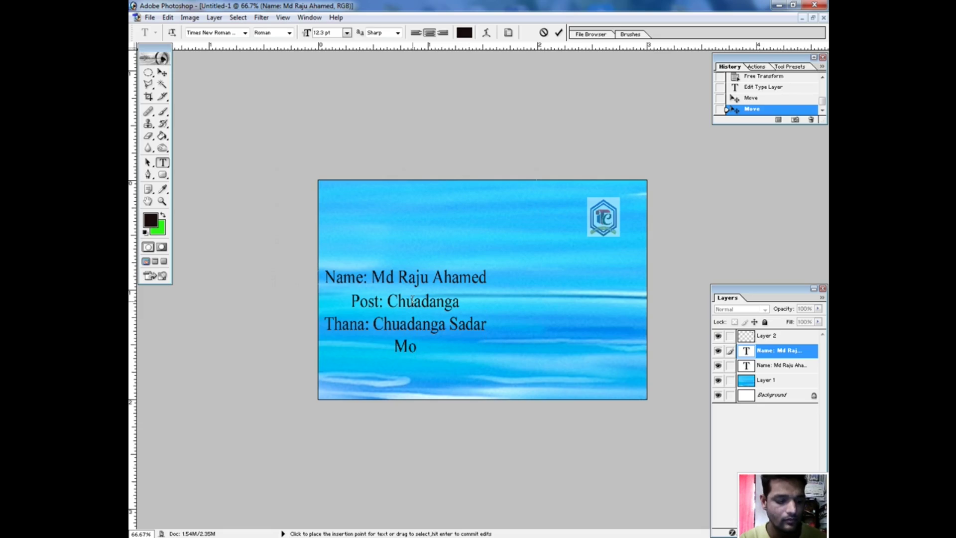
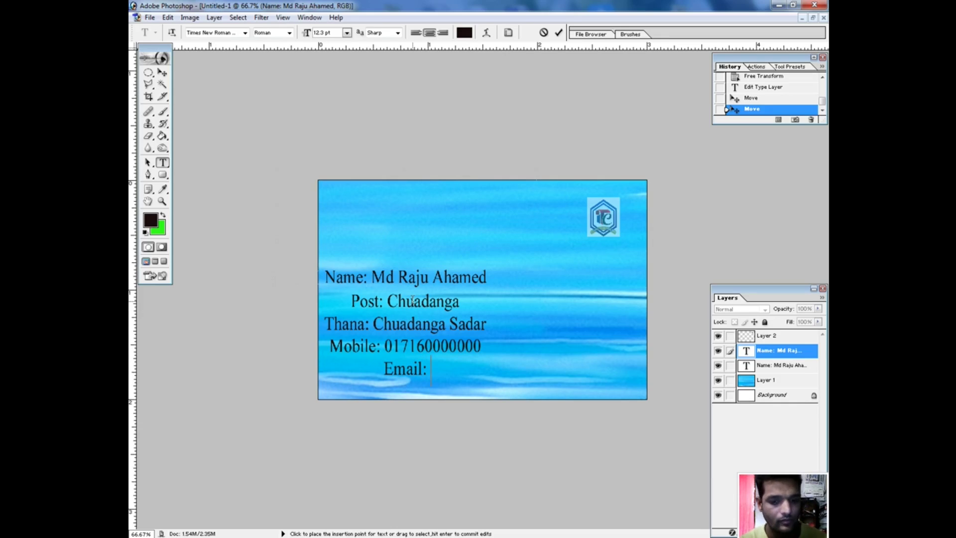
pyautogui.press('BackSpace')
pyautogui.press('BackSpace')
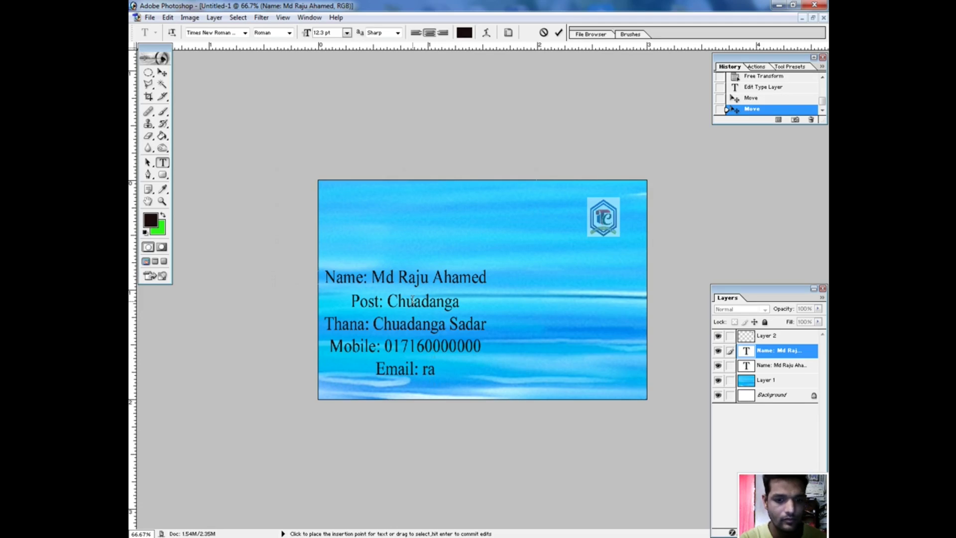
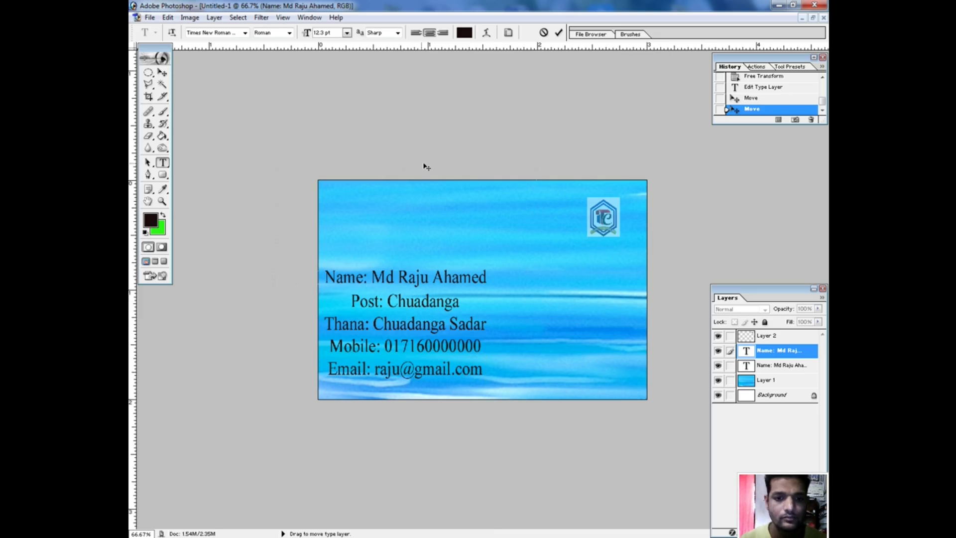
# Enlarge the four-line address block, shift it right and slightly down, then select the name layer.
pyautogui.hotkey('ctrl', 'Return')
pyautogui.press('v')
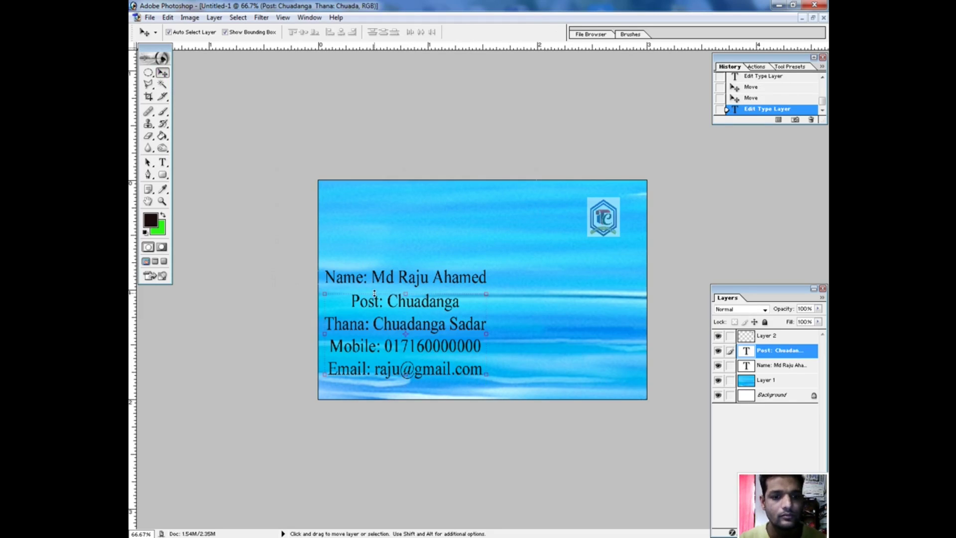
pyautogui.hotkey('ctrl', 't')
pyautogui.moveTo(398, 321); pyautogui.dragTo(484, 328)
pyautogui.moveTo(409, 302); pyautogui.dragTo(383, 295)
pyautogui.press('Return')
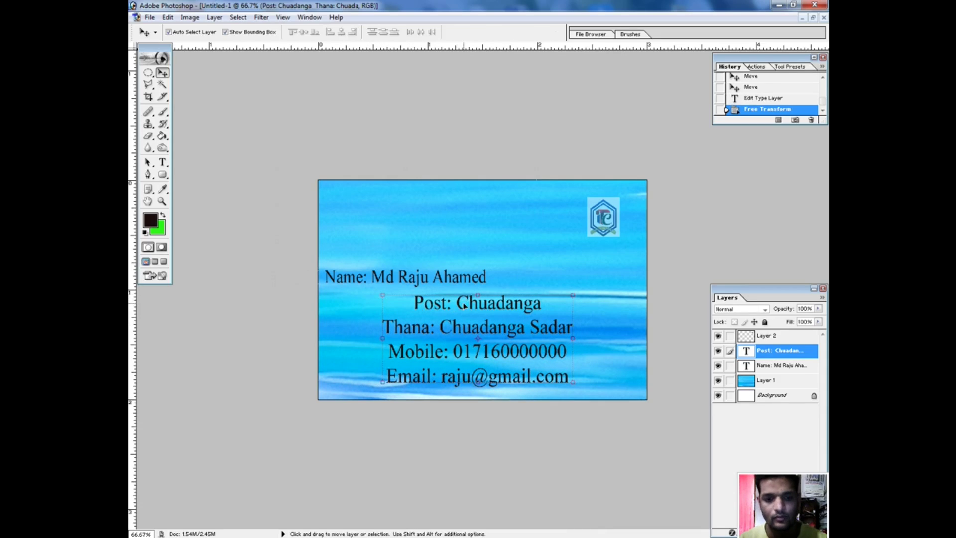
pyautogui.click(163, 163)
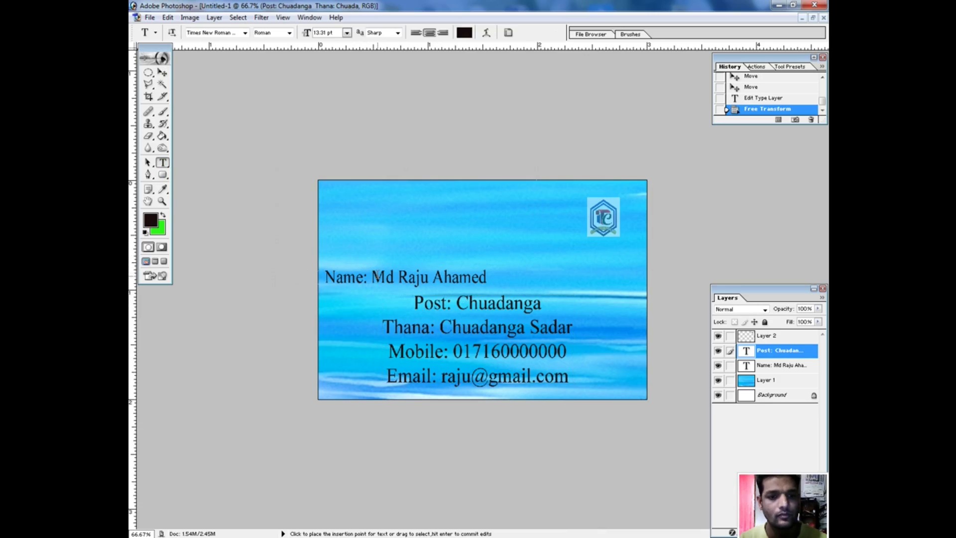
pyautogui.click(331, 277)
pyautogui.click(162, 73)
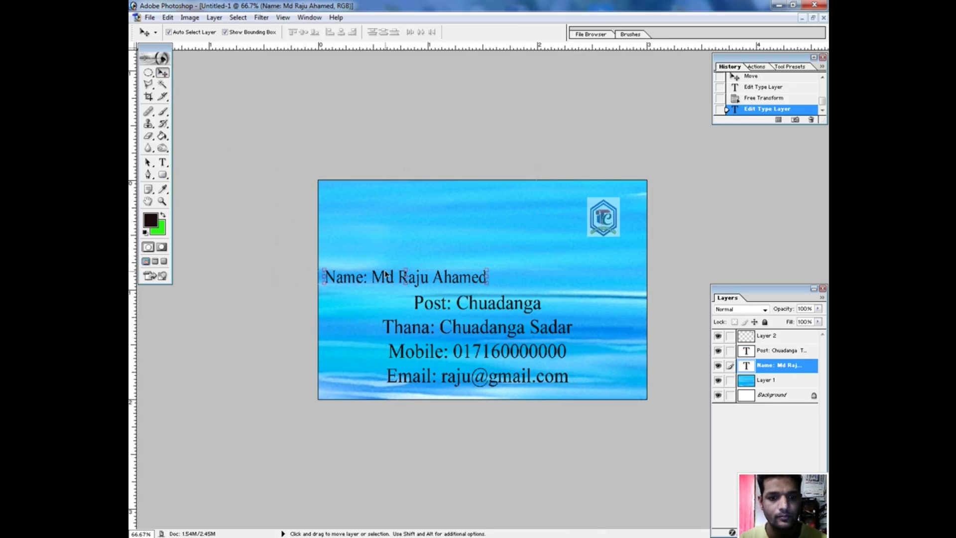
# Move the name line higher on the card and stretch it taller and slightly wider.
pyautogui.moveTo(398, 280); pyautogui.dragTo(398, 250)
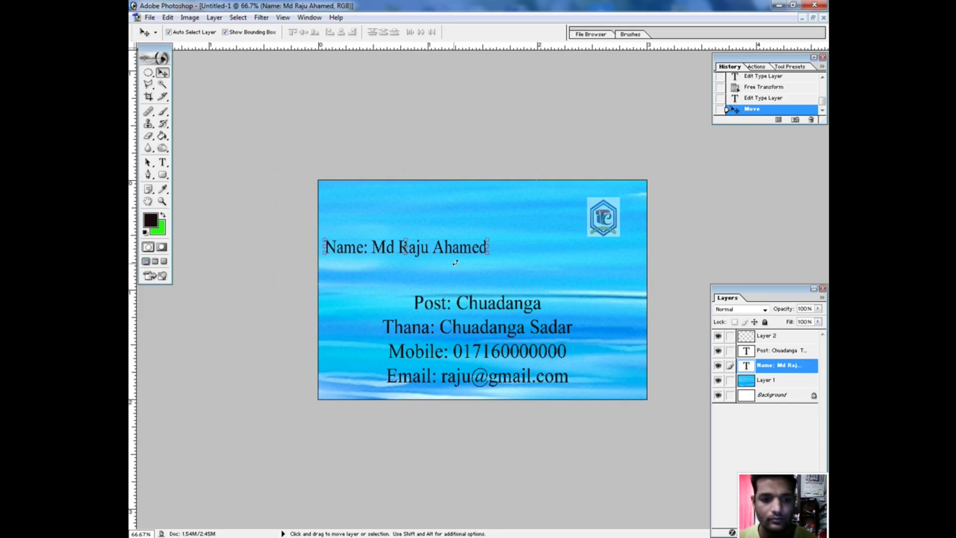
pyautogui.moveTo(489, 254); pyautogui.dragTo(504, 272)
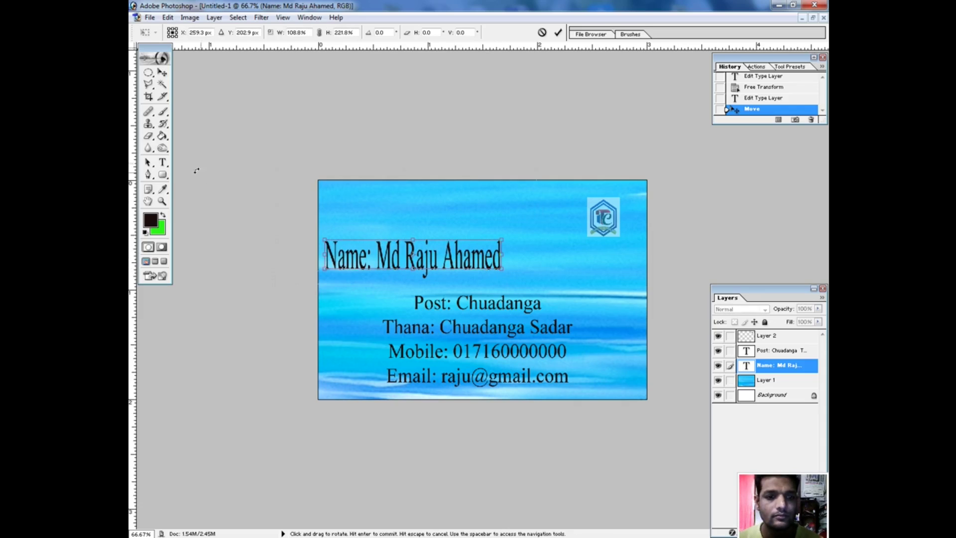
pyautogui.click(162, 162)
pyautogui.click(427, 208)
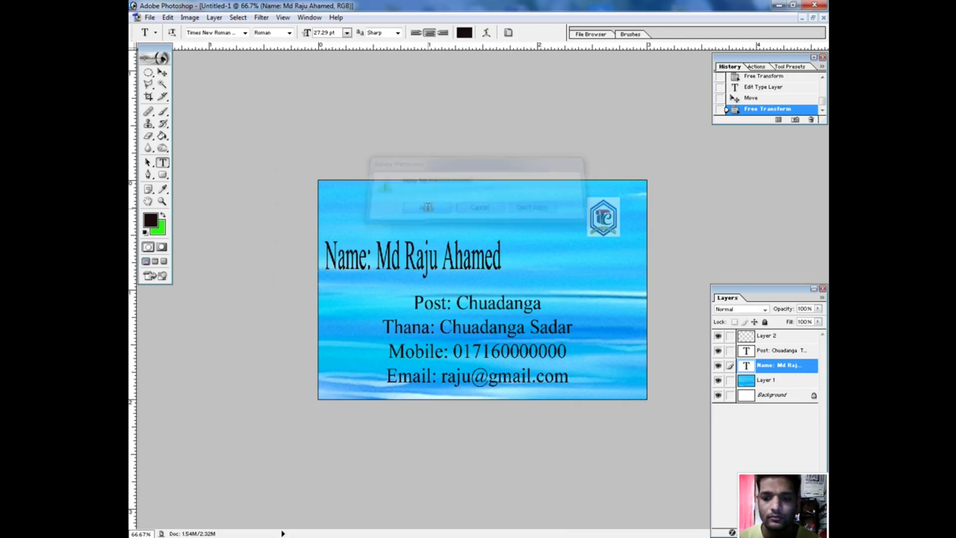
# Colour the name line's text dark red (B90808).
pyautogui.moveTo(327, 261); pyautogui.dragTo(502, 263)
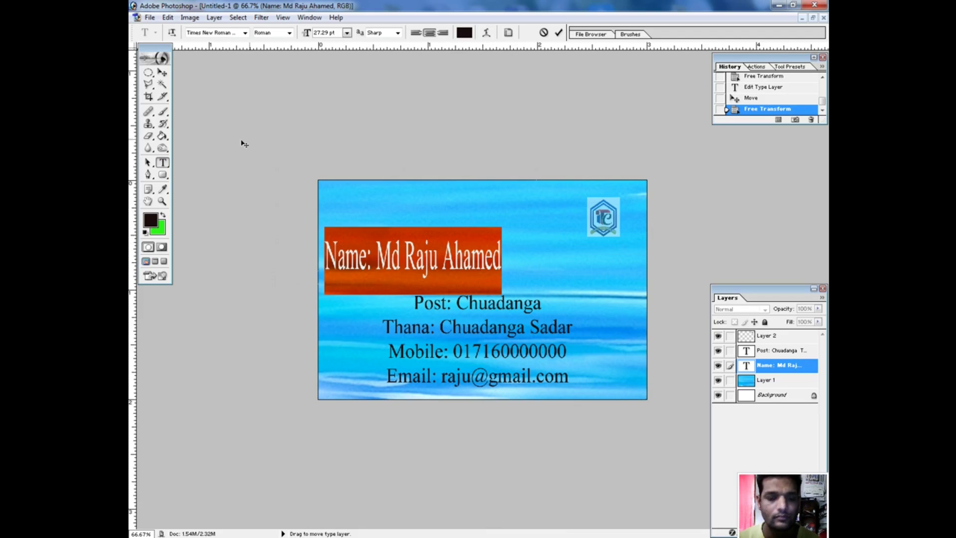
pyautogui.click(464, 32)
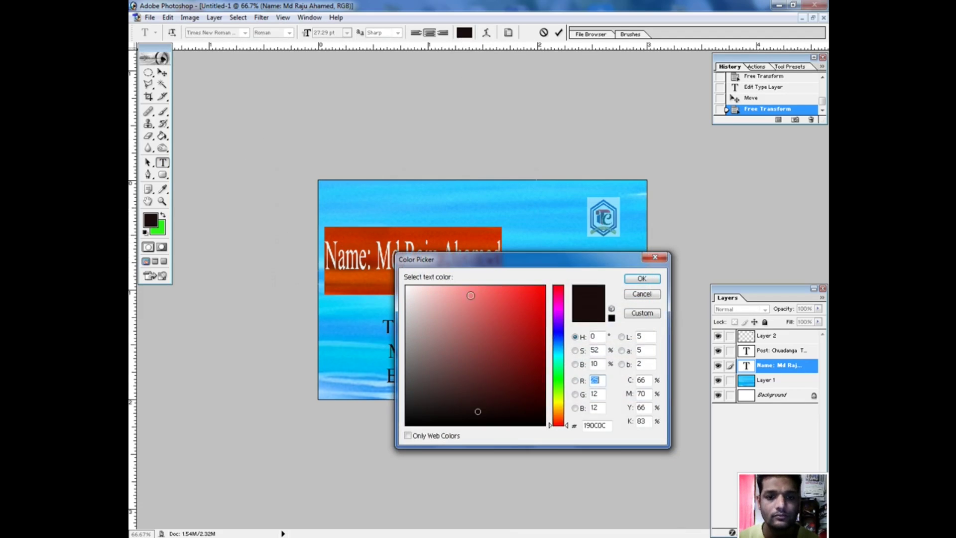
pyautogui.click(533, 304)
pyautogui.click(539, 324)
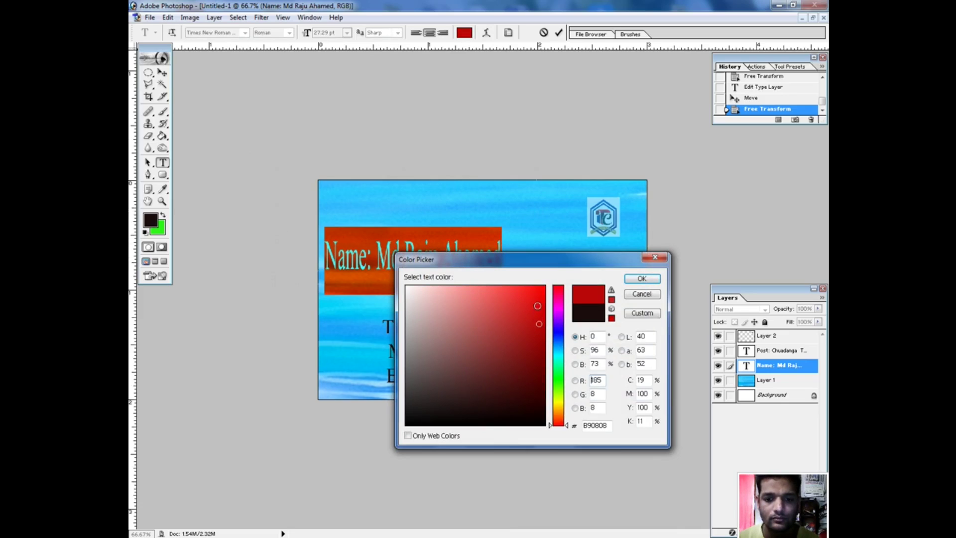
pyautogui.click(642, 278)
pyautogui.click(454, 259)
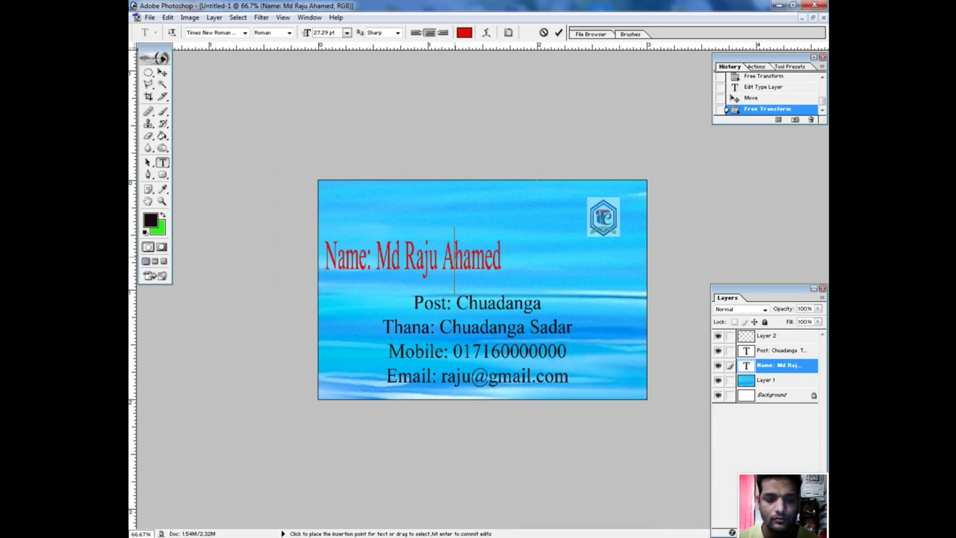
pyautogui.click(162, 73)
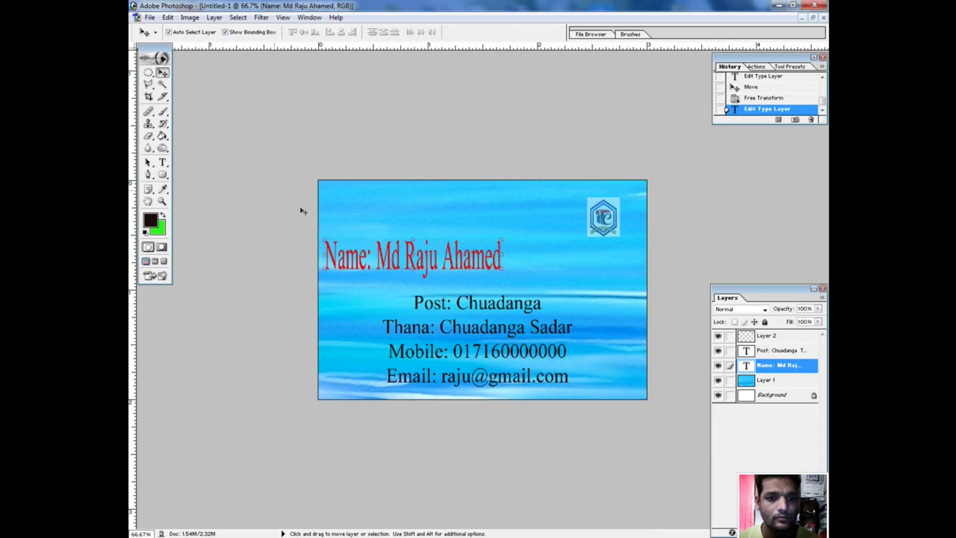
# Open Layer Style on the name layer and remove its red stroke.
pyautogui.click(190, 17)
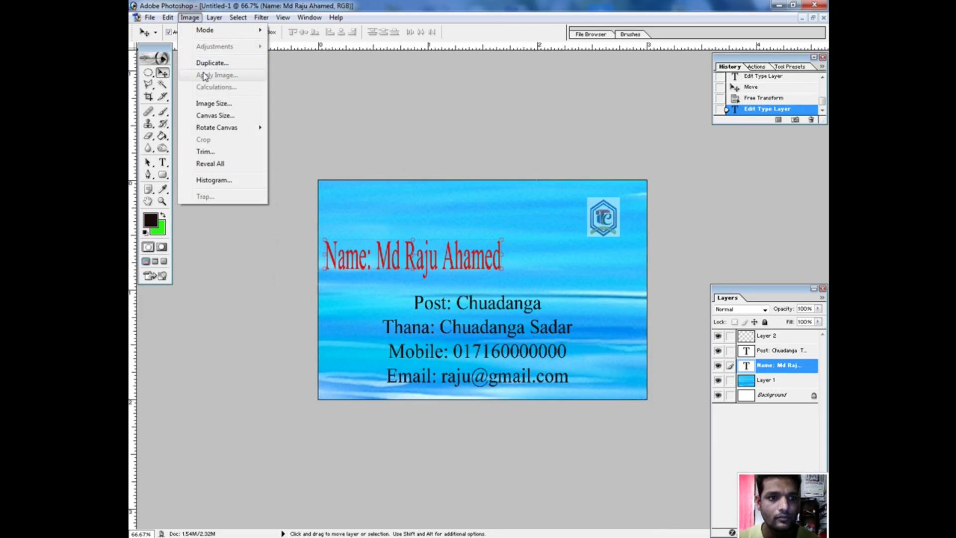
pyautogui.click(215, 18)
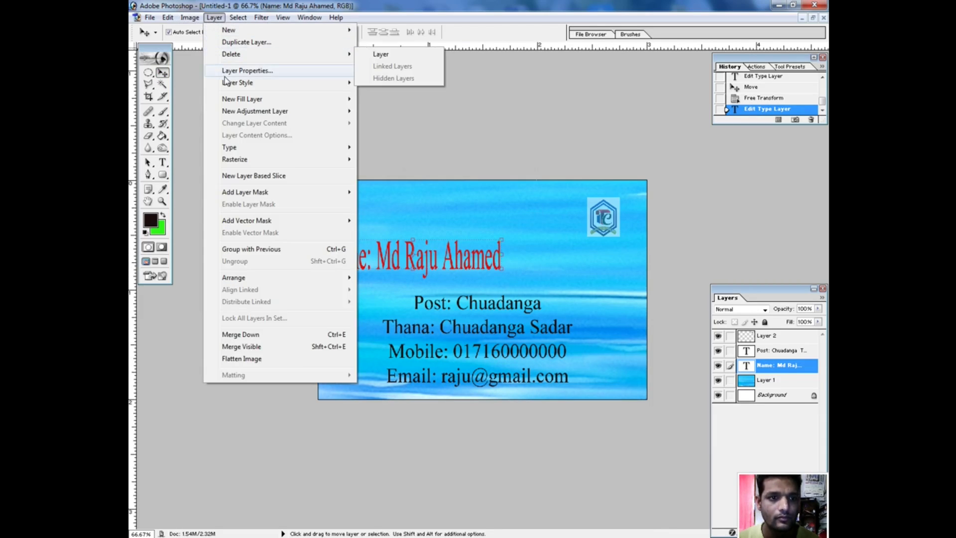
pyautogui.moveTo(227, 84)
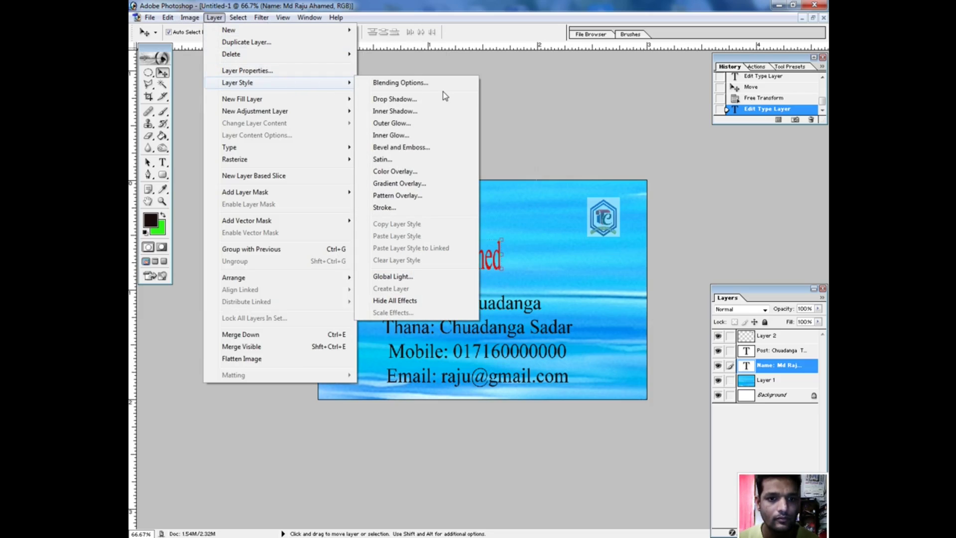
pyautogui.click(421, 148)
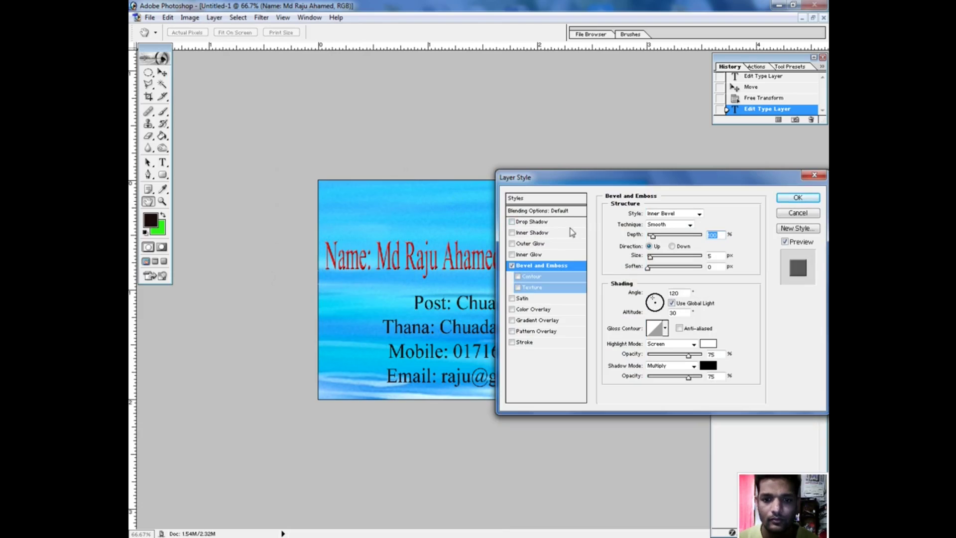
pyautogui.click(522, 344)
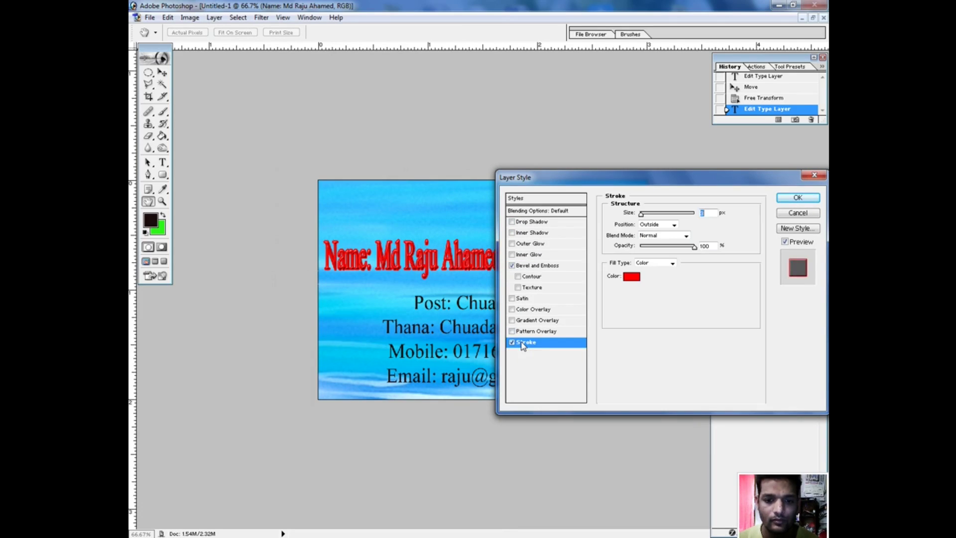
pyautogui.click(533, 278)
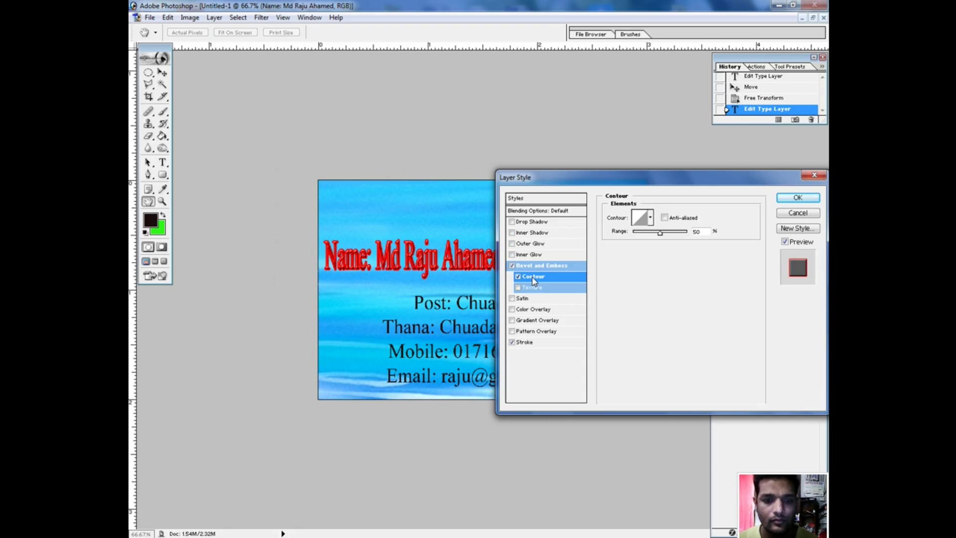
pyautogui.click(522, 343)
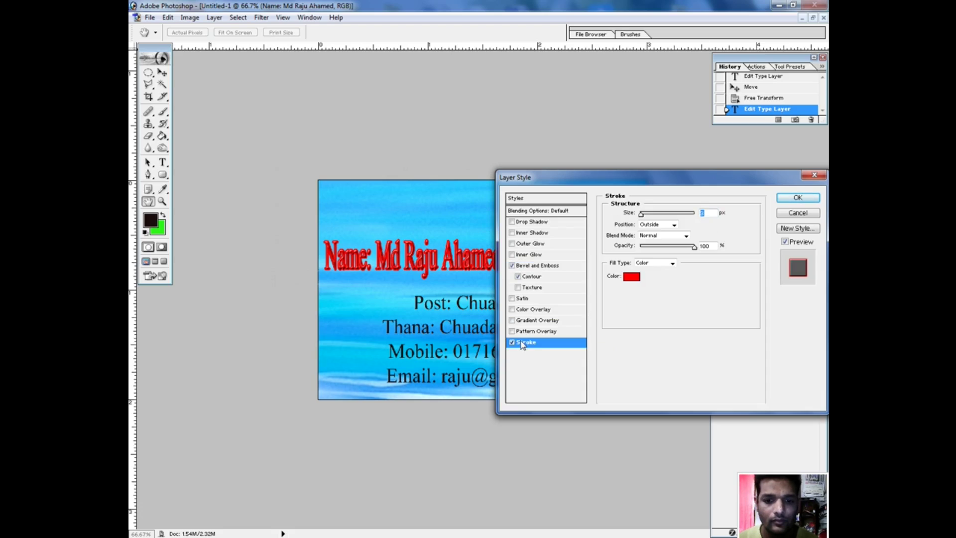
pyautogui.click(512, 343)
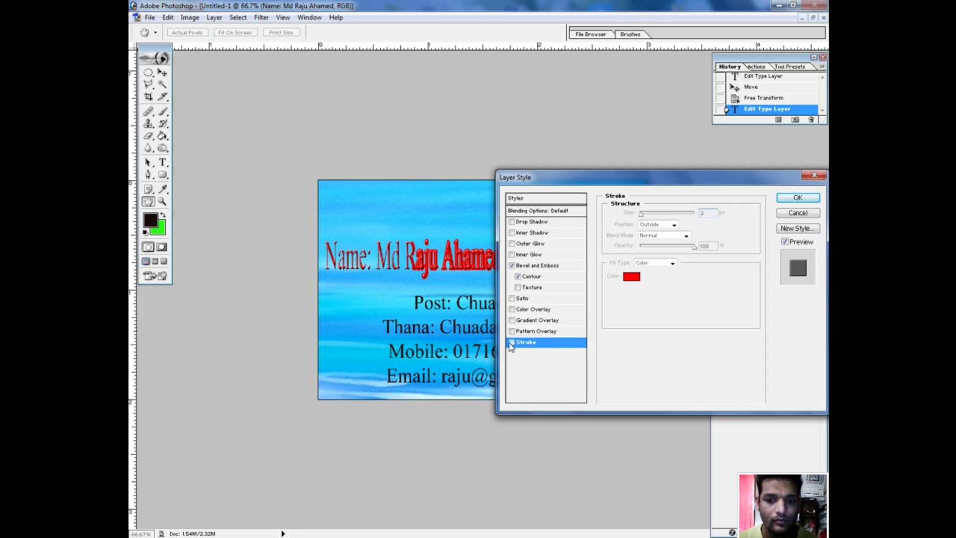
# Add a Normal-mode drop shadow and a deeper Chisel Hard bevel to the name.
pyautogui.click(535, 224)
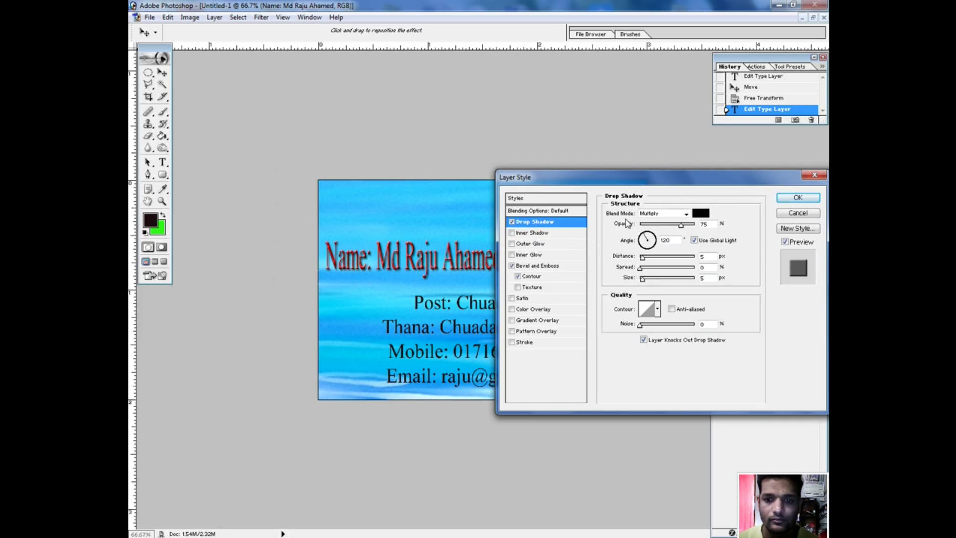
pyautogui.click(686, 214)
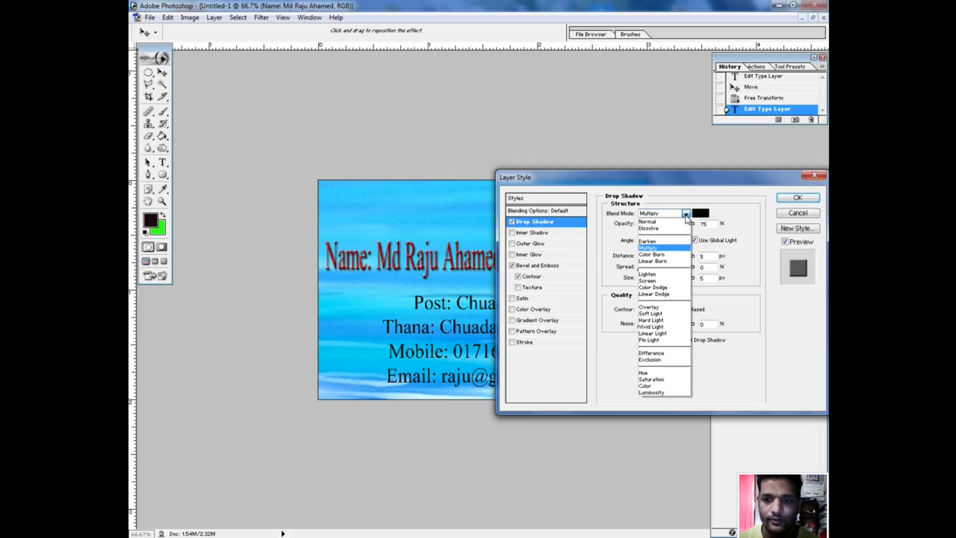
pyautogui.click(650, 221)
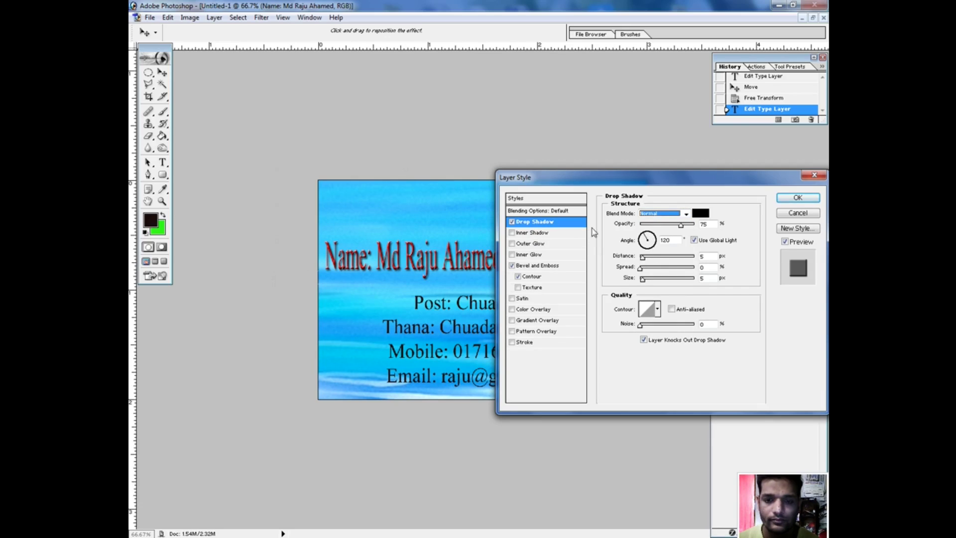
pyautogui.click(537, 267)
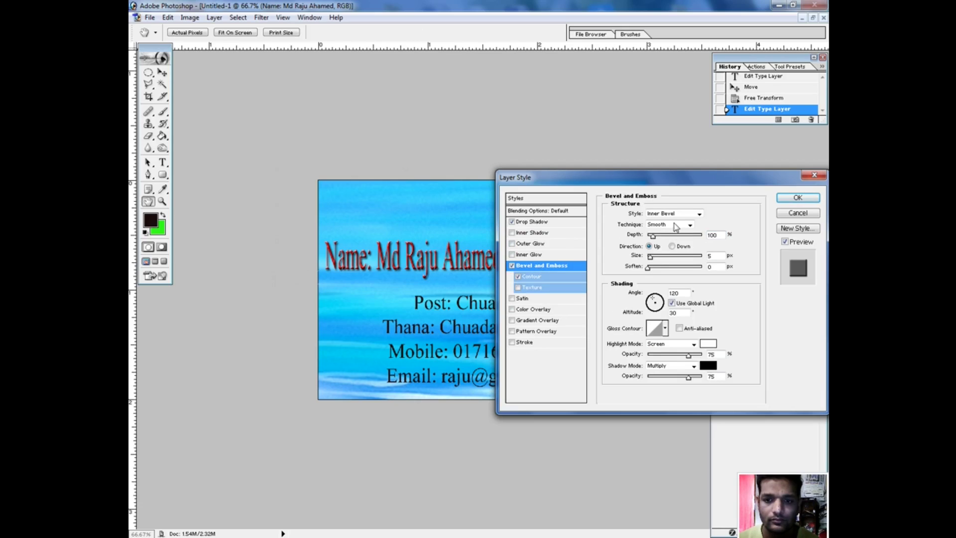
pyautogui.click(677, 224)
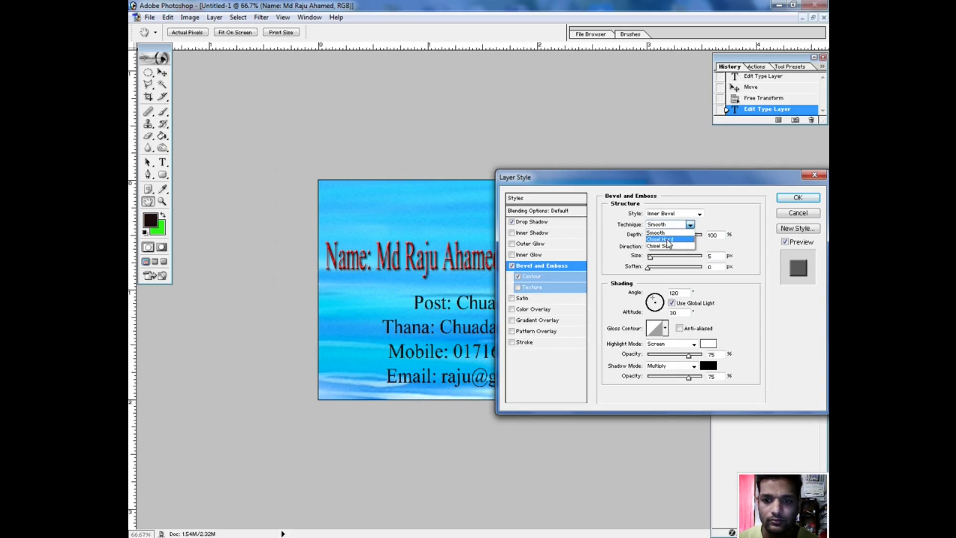
pyautogui.click(669, 240)
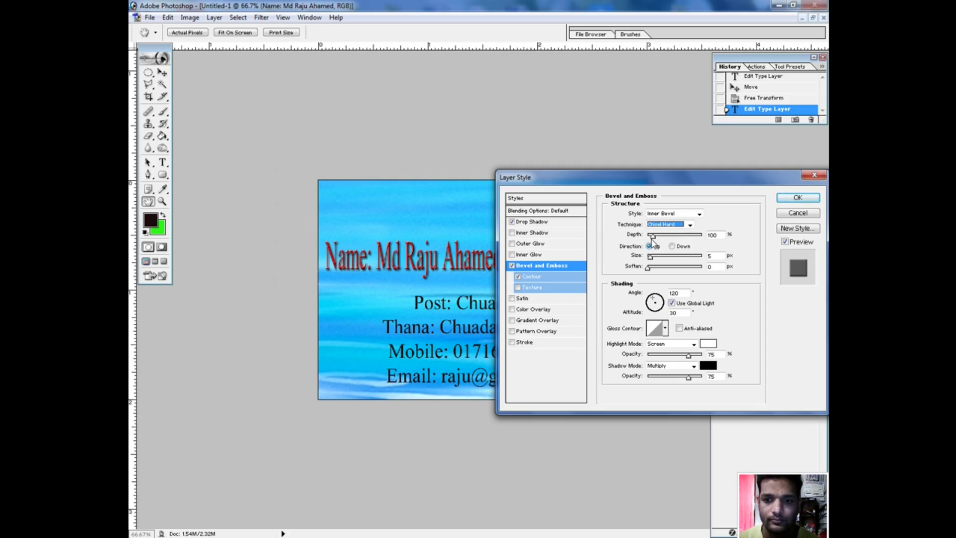
pyautogui.moveTo(652, 236); pyautogui.dragTo(656, 275)
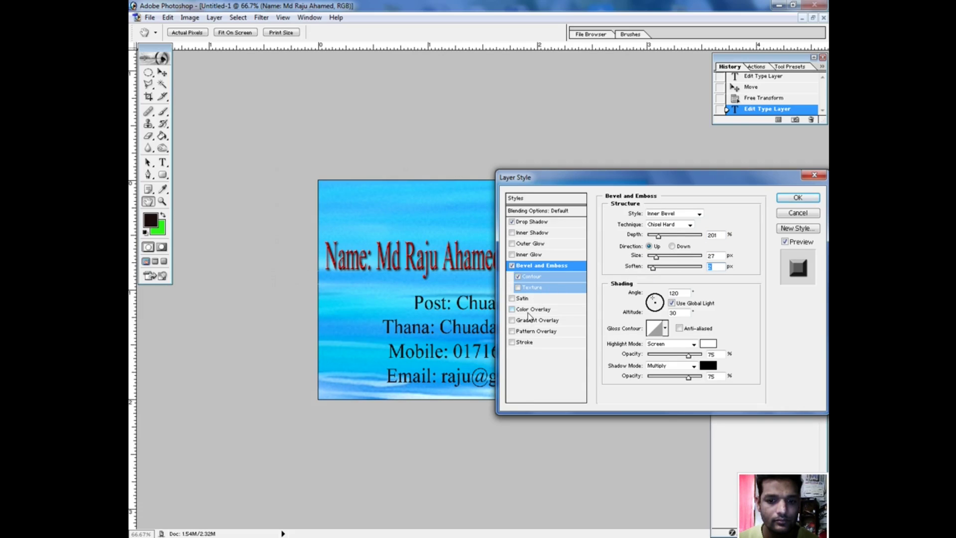
# Add an 82% red colour overlay to the name and apply the layer effects.
pyautogui.click(531, 310)
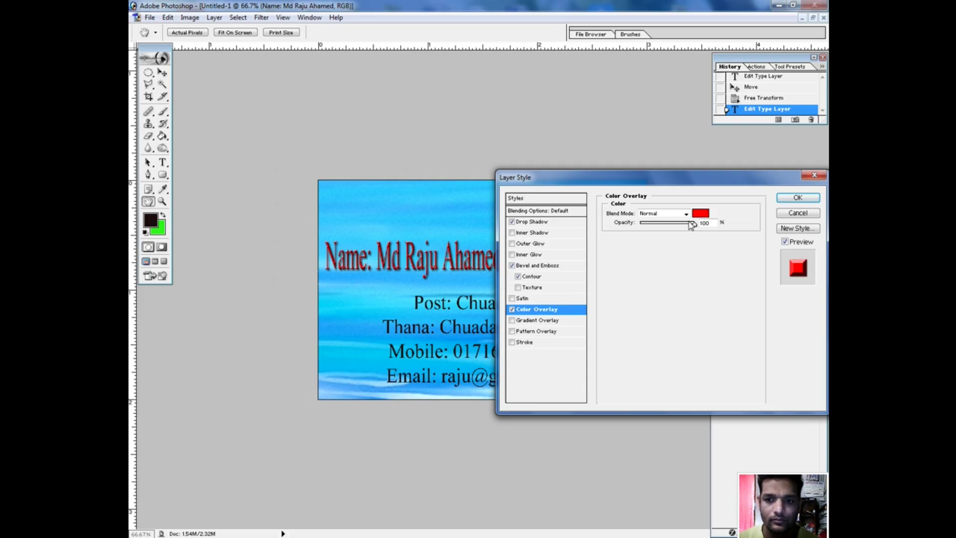
pyautogui.moveTo(694, 224); pyautogui.dragTo(685, 225)
pyautogui.click(805, 199)
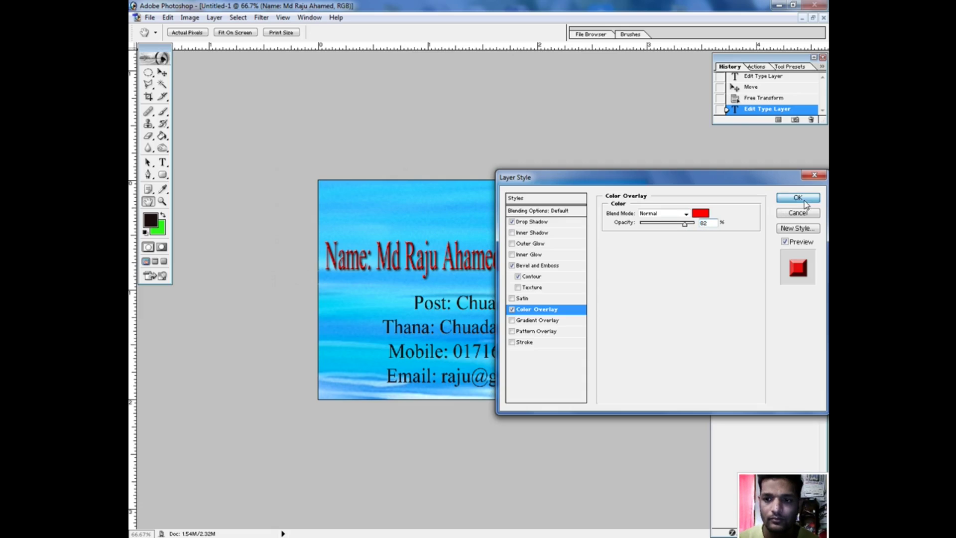
pyautogui.hotkey('ctrl', 't')
# Free-transform the name line to a new size and commit it.
pyautogui.moveTo(502, 270)
pyautogui.mouseDown()
pyautogui.moveTo(547, 297)
pyautogui.moveTo(515, 255)
pyautogui.moveTo(516, 264)
pyautogui.mouseUp()
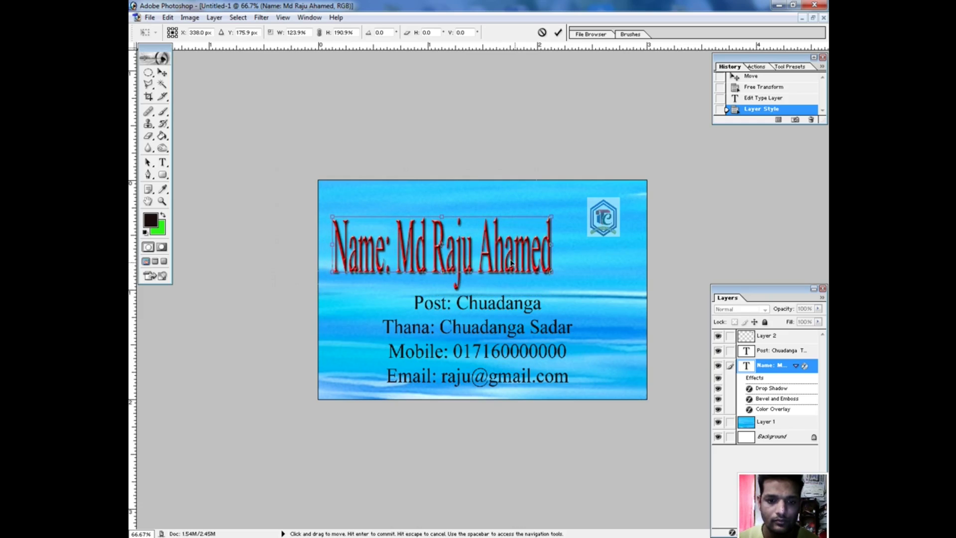
pyautogui.moveTo(551, 218); pyautogui.dragTo(489, 242)
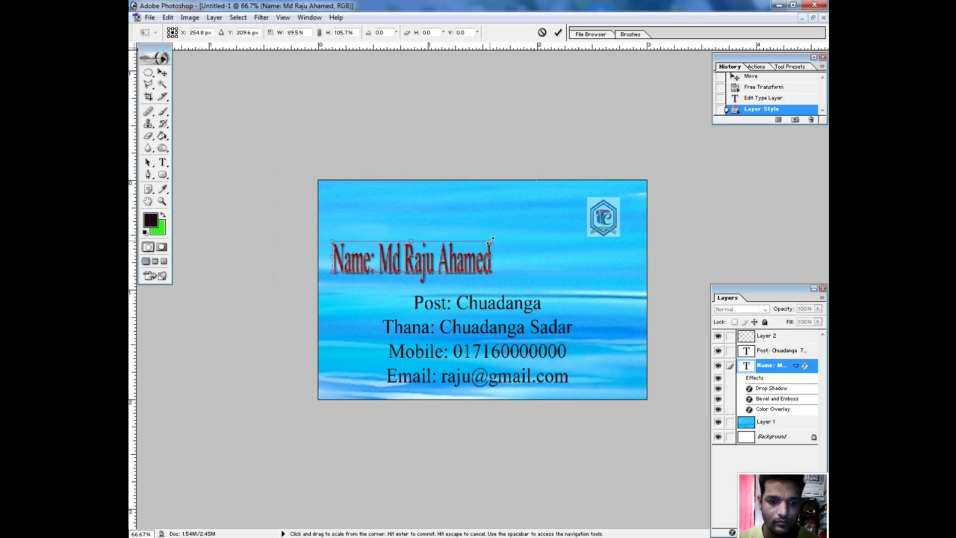
pyautogui.press('Return')
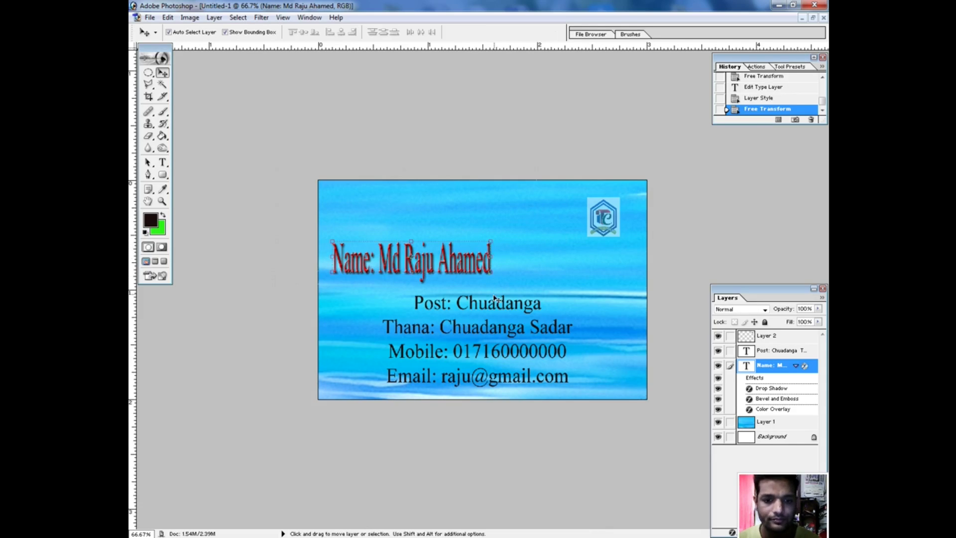
# Nudge the blue background slightly and move the address block to the left.
pyautogui.click(476, 314)
pyautogui.moveTo(445, 326)
pyautogui.mouseDown()
pyautogui.moveTo(423, 329)
pyautogui.moveTo(451, 334)
pyautogui.mouseUp()
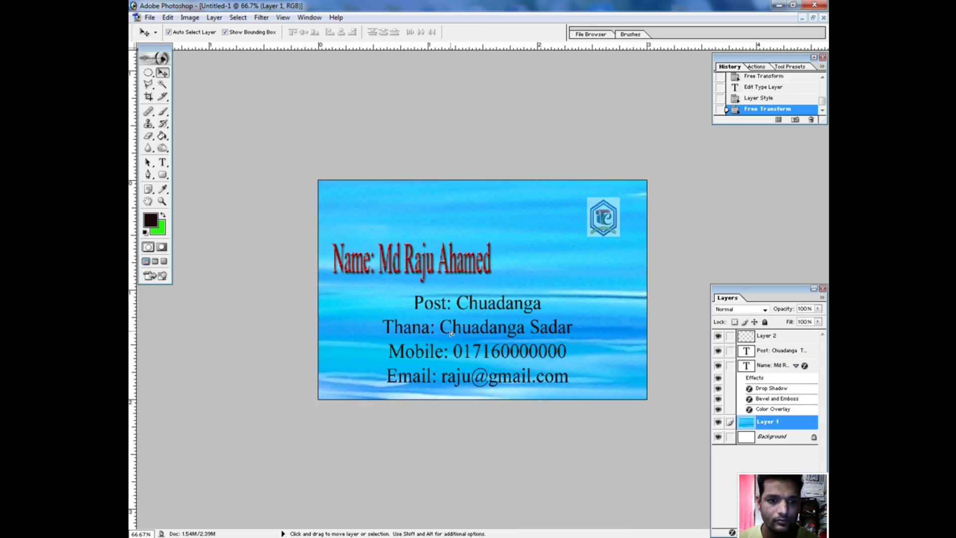
pyautogui.click(163, 162)
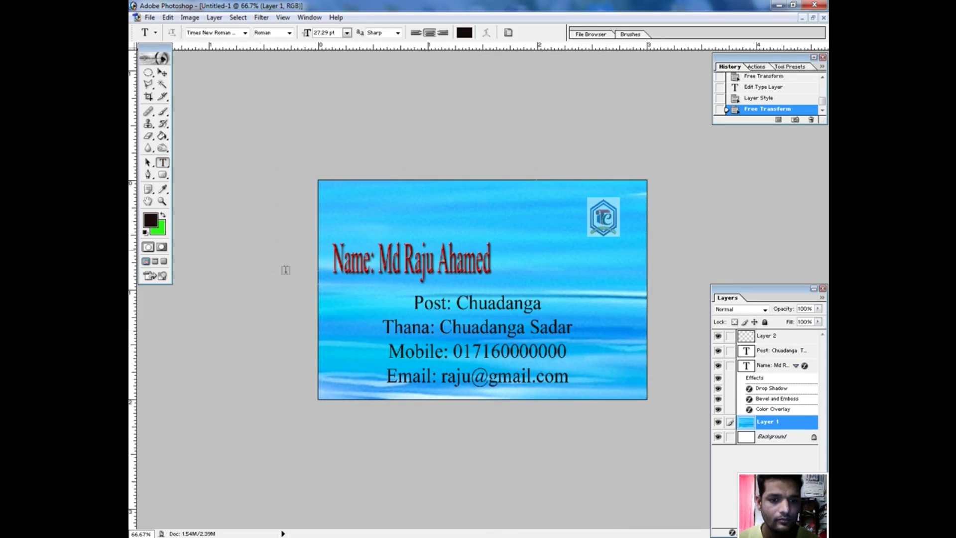
pyautogui.click(444, 355)
pyautogui.click(162, 72)
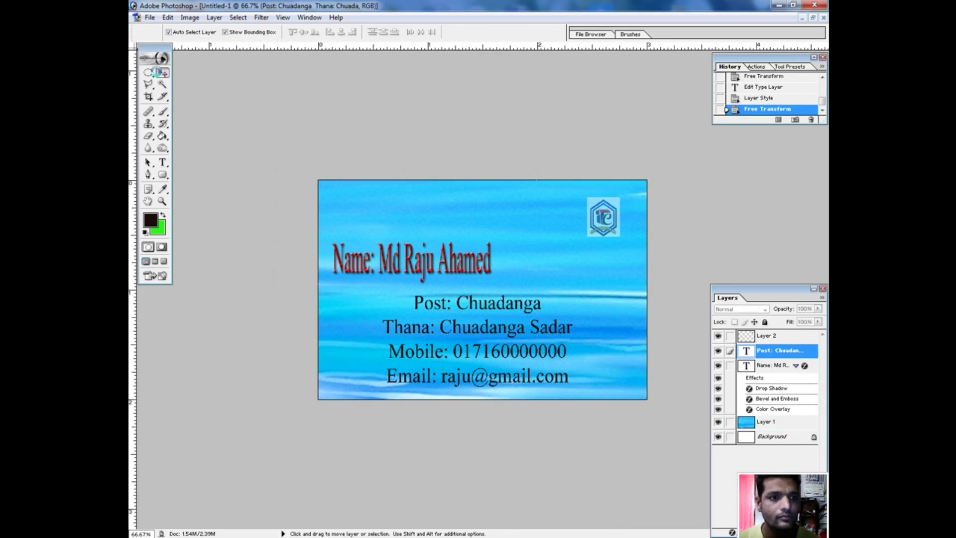
pyautogui.moveTo(450, 341); pyautogui.dragTo(411, 342)
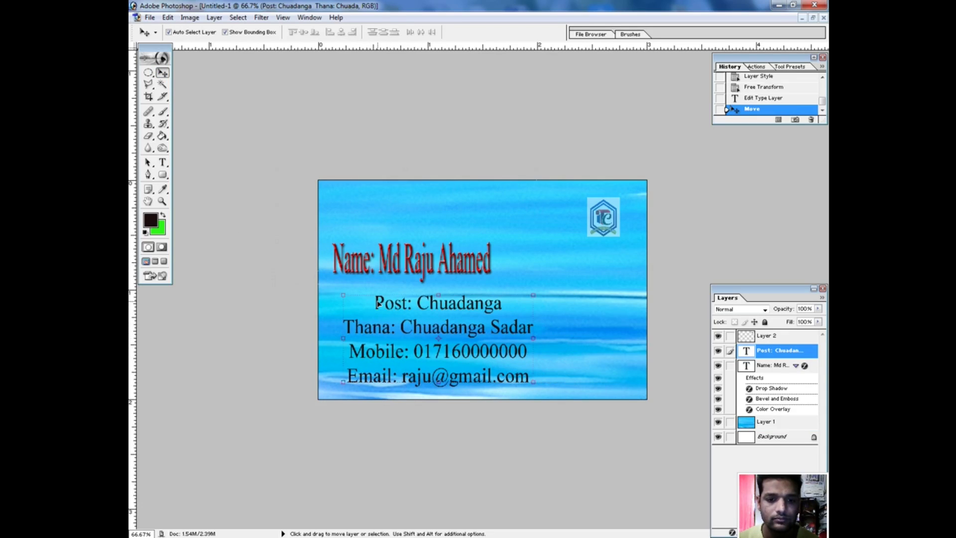
# Left-align the four address lines.
pyautogui.click(162, 163)
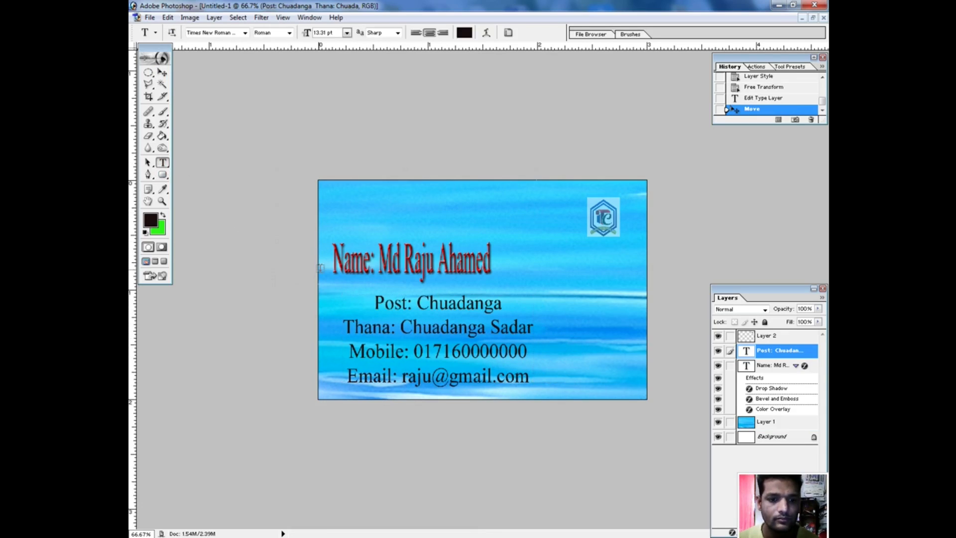
pyautogui.click(377, 303)
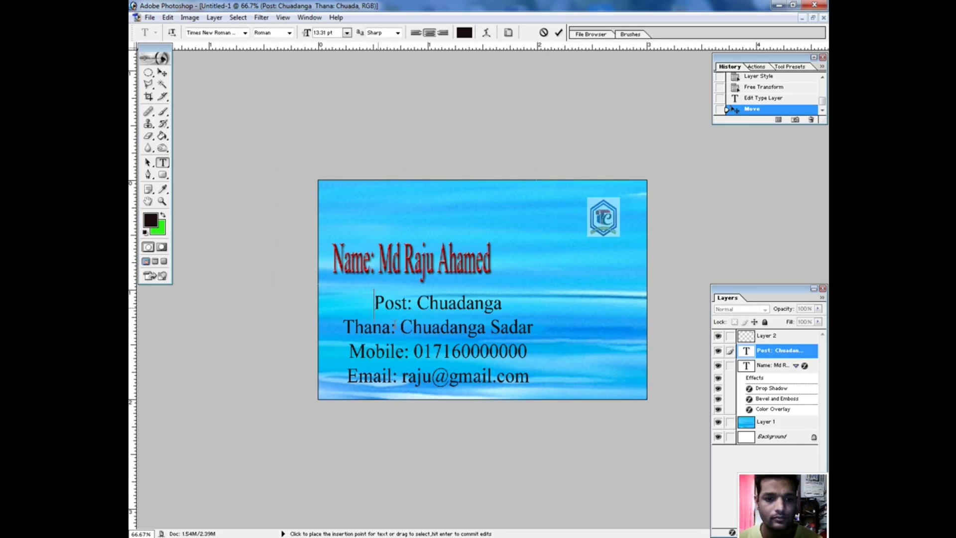
pyautogui.hotkey('ctrl', 'a')
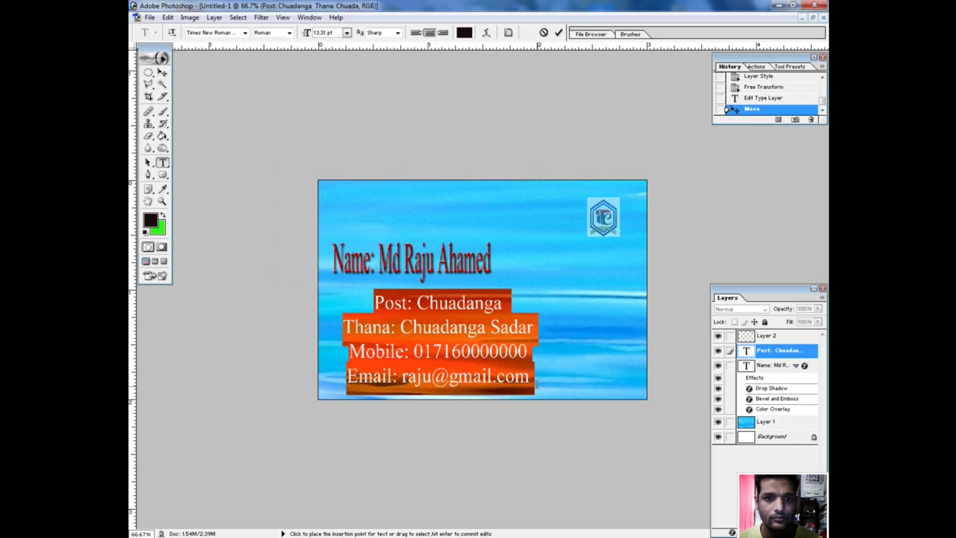
pyautogui.click(416, 32)
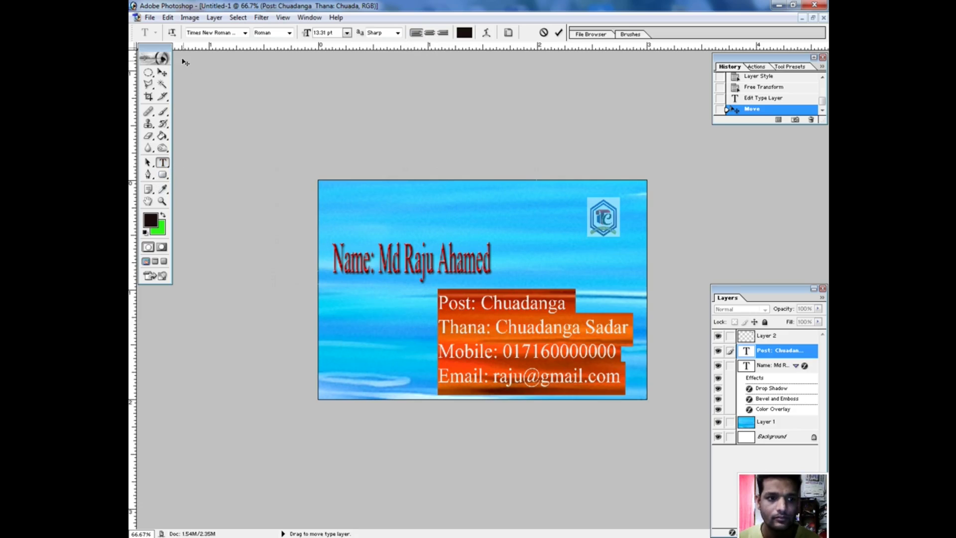
# Place the address block under the name, scaled to 95.7% width and 105% height.
pyautogui.click(162, 73)
pyautogui.moveTo(497, 299); pyautogui.dragTo(397, 296)
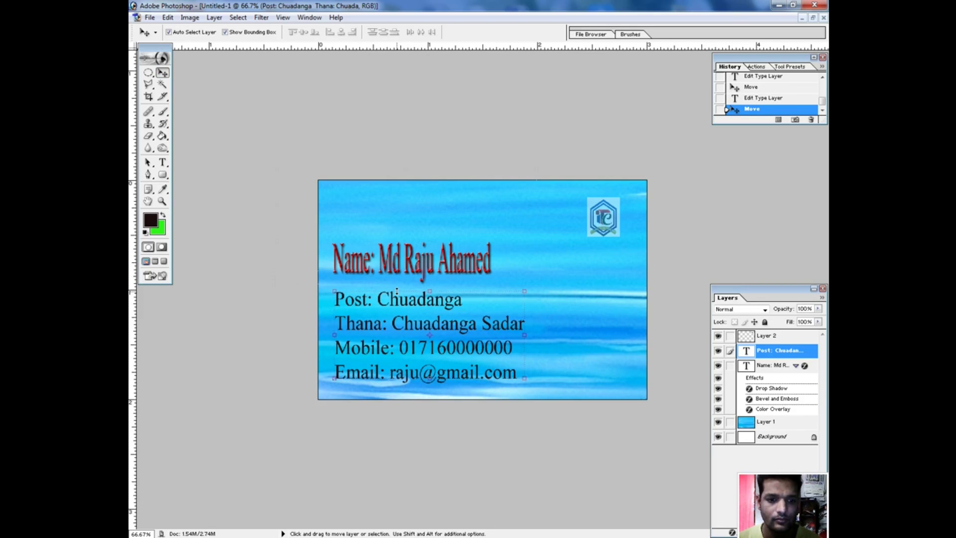
pyautogui.moveTo(525, 380)
pyautogui.mouseDown()
pyautogui.moveTo(551, 392)
pyautogui.moveTo(573, 386)
pyautogui.moveTo(508, 387)
pyautogui.moveTo(516, 382)
pyautogui.mouseUp()
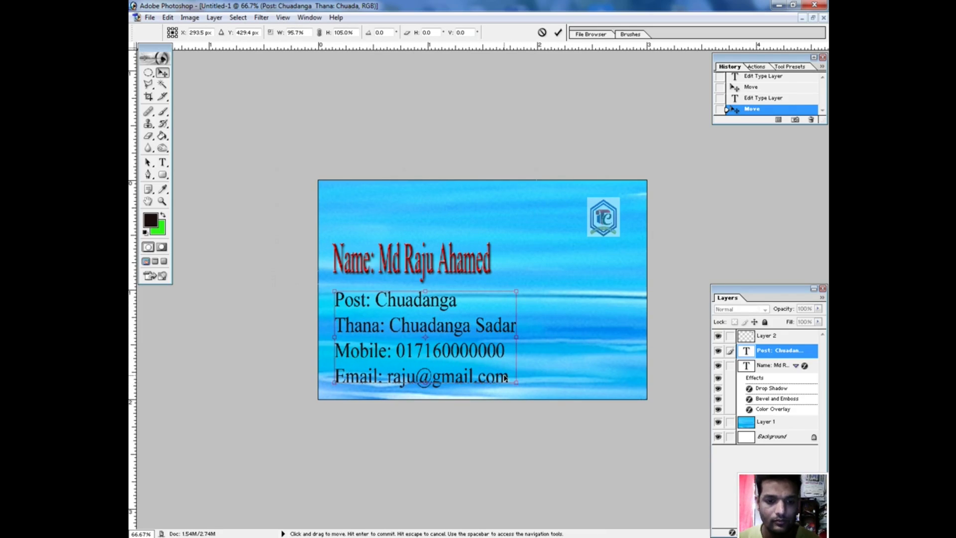
pyautogui.press('Return')
pyautogui.click(159, 165)
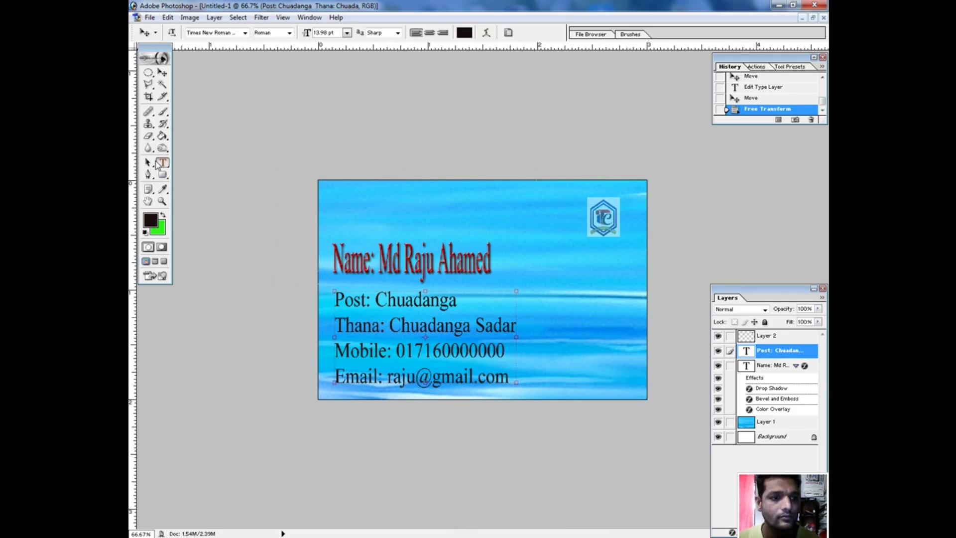
# Select all four address lines and set their font style to Bold.
pyautogui.moveTo(335, 298); pyautogui.dragTo(518, 387)
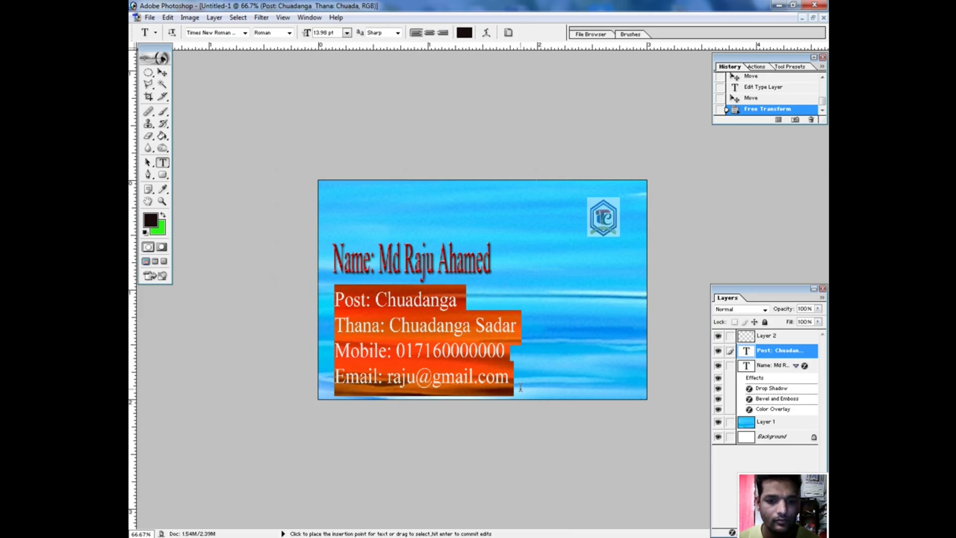
pyautogui.click(289, 32)
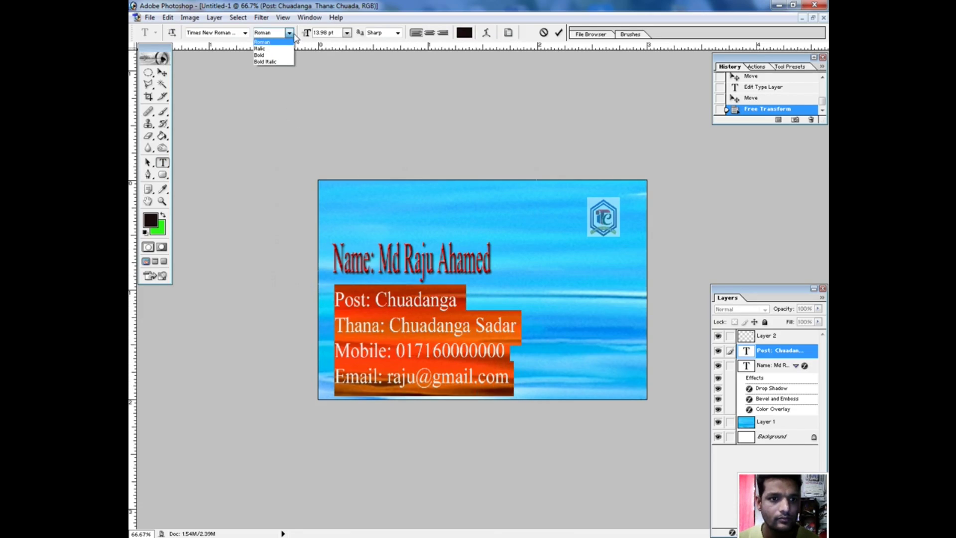
pyautogui.click(264, 55)
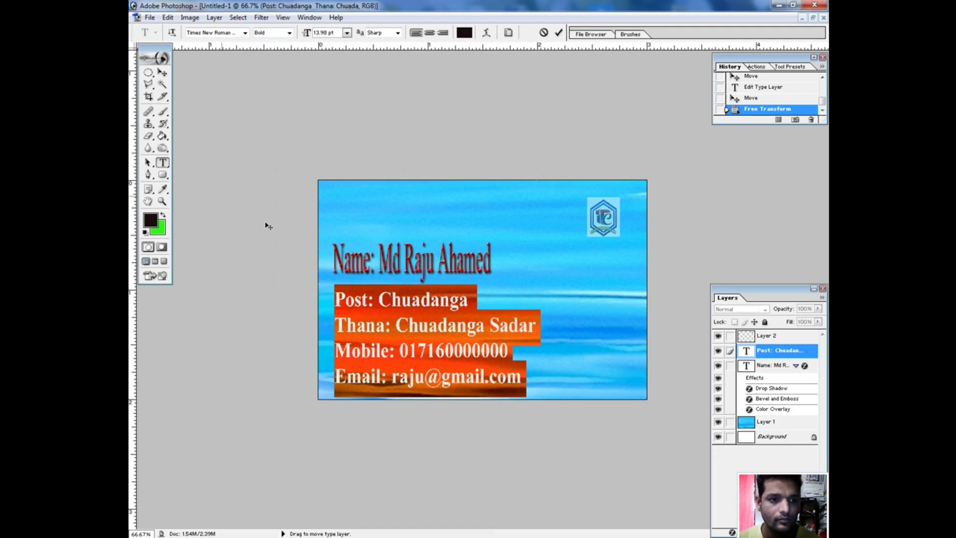
pyautogui.hotkey('ctrl', 'h')
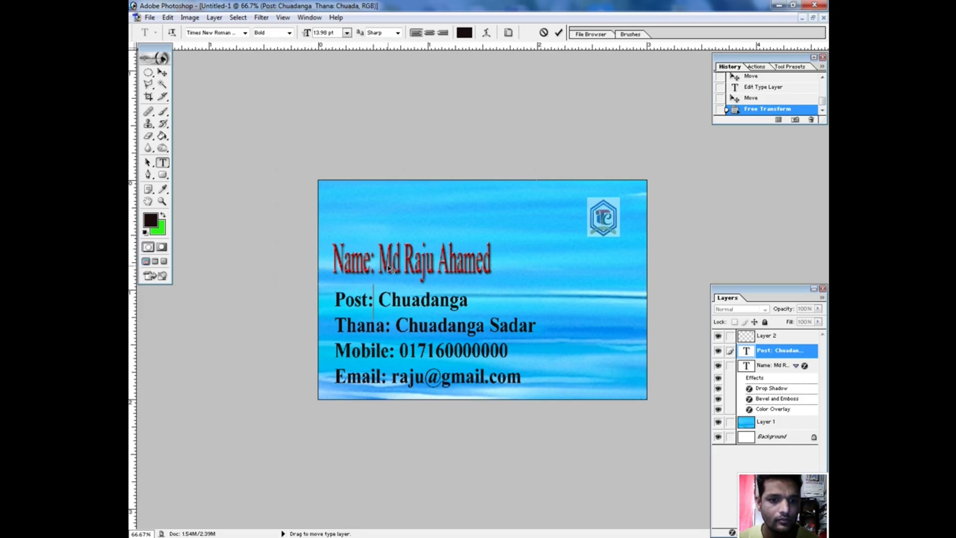
pyautogui.click(766, 366)
pyautogui.press('Return')
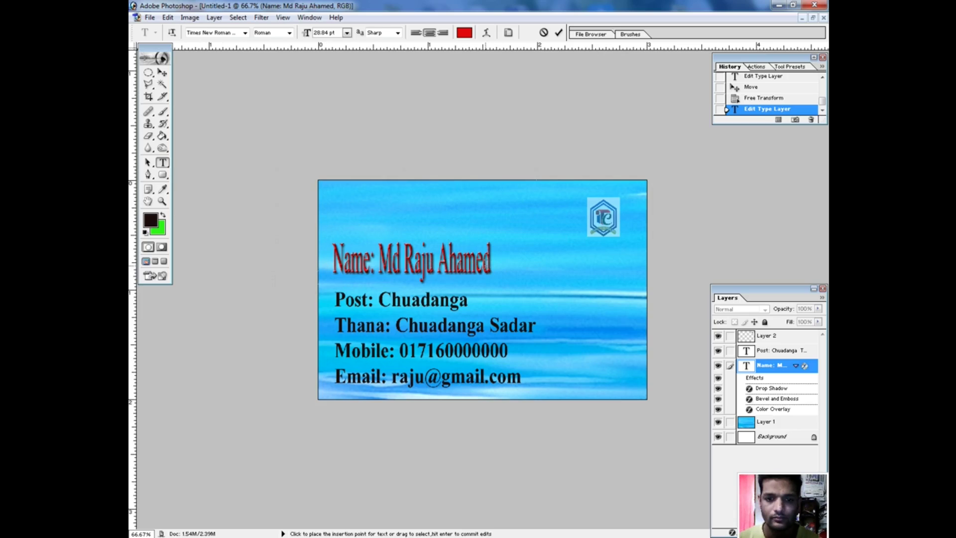
# Select the whole name line and try Bold Italic on it.
pyautogui.moveTo(491, 259); pyautogui.dragTo(331, 264)
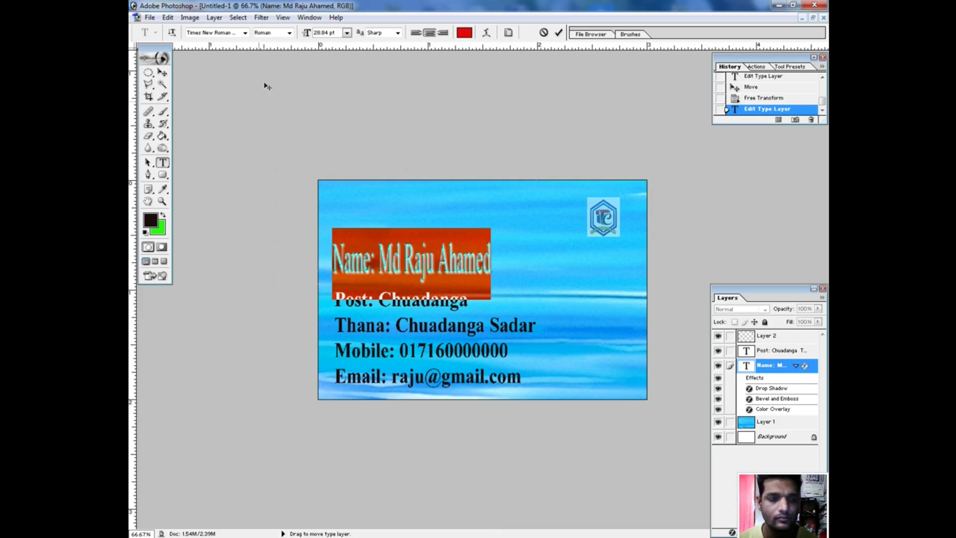
pyautogui.click(288, 33)
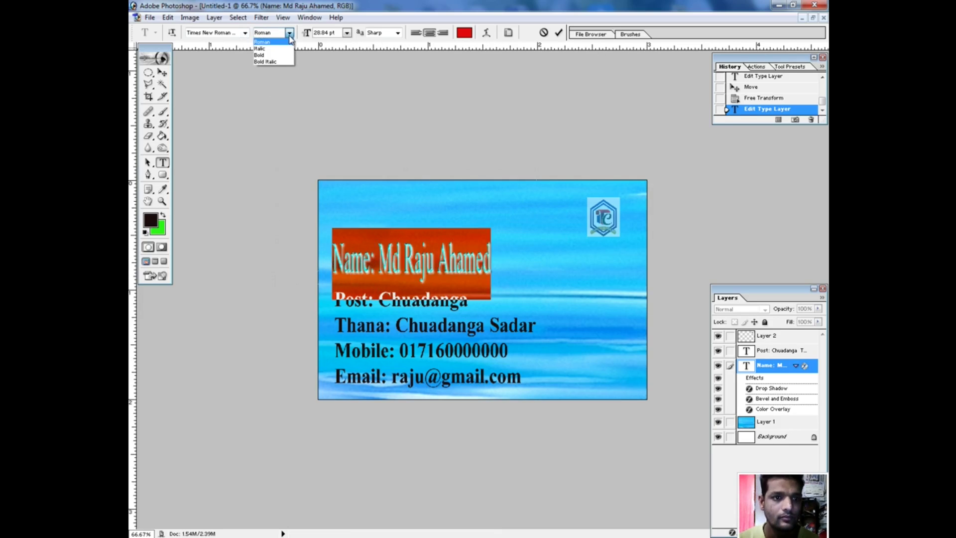
pyautogui.click(273, 55)
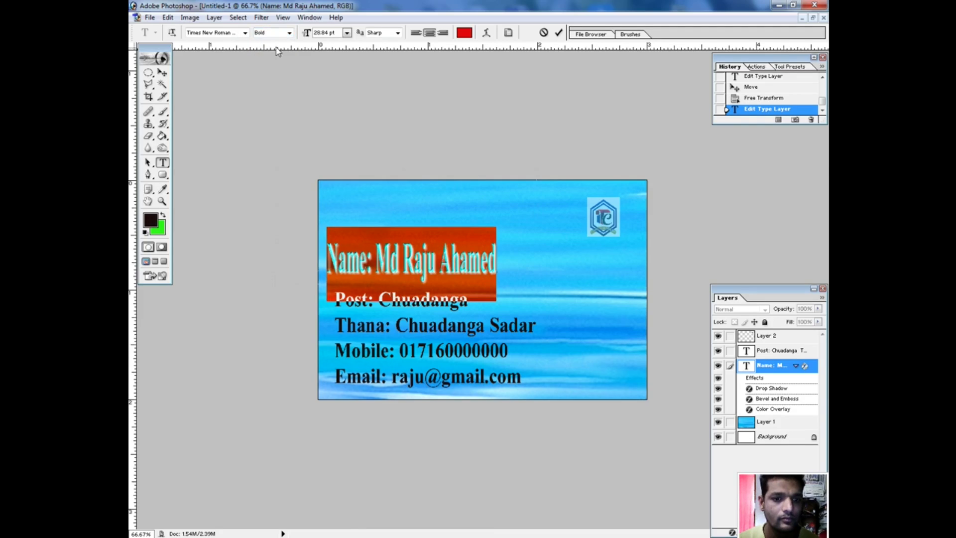
pyautogui.click(289, 33)
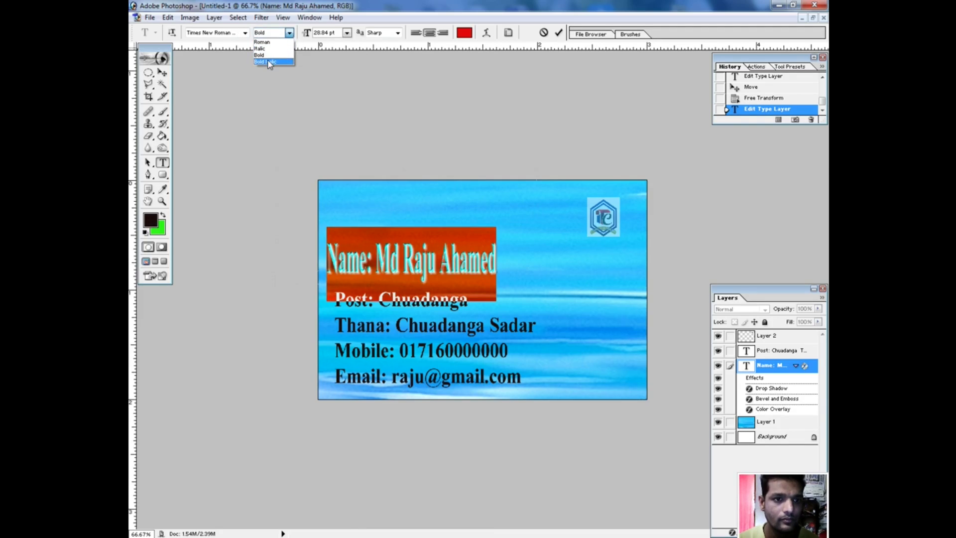
pyautogui.click(269, 62)
# Reselect the entire name line and switch it back to upright Bold.
pyautogui.click(422, 255)
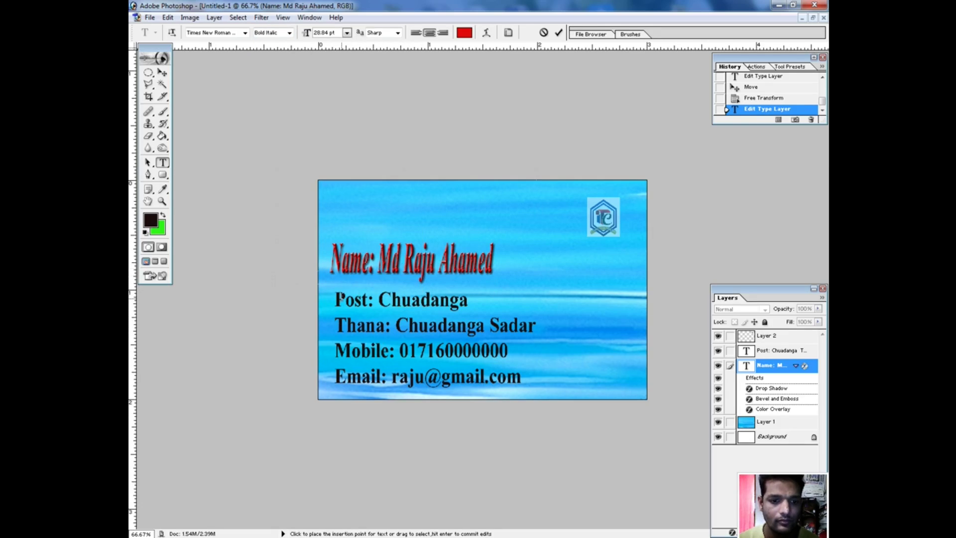
pyautogui.hotkey('ctrl', 'a')
pyautogui.click(440, 261)
pyautogui.hotkey('shift', 'Left')
pyautogui.moveTo(332, 259); pyautogui.dragTo(494, 249)
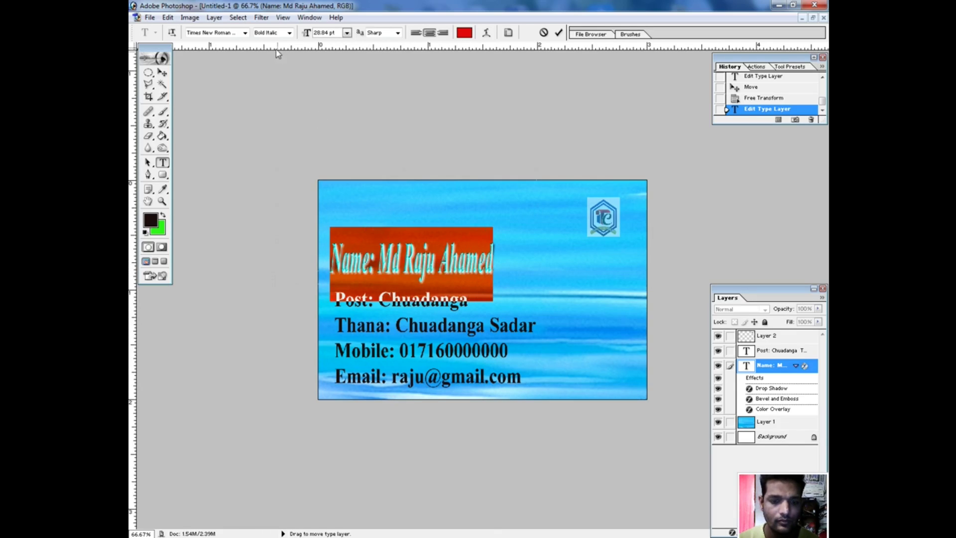
pyautogui.click(289, 32)
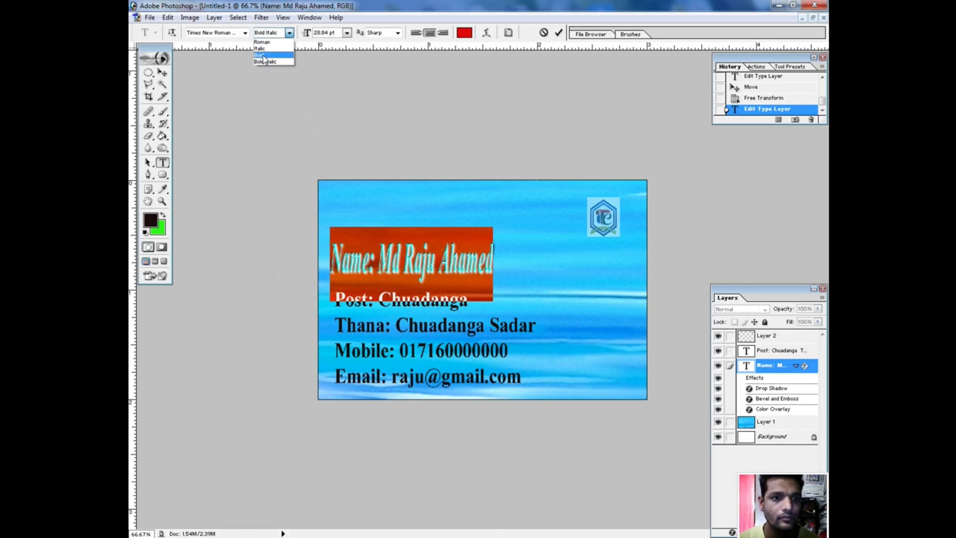
pyautogui.click(264, 56)
pyautogui.click(380, 231)
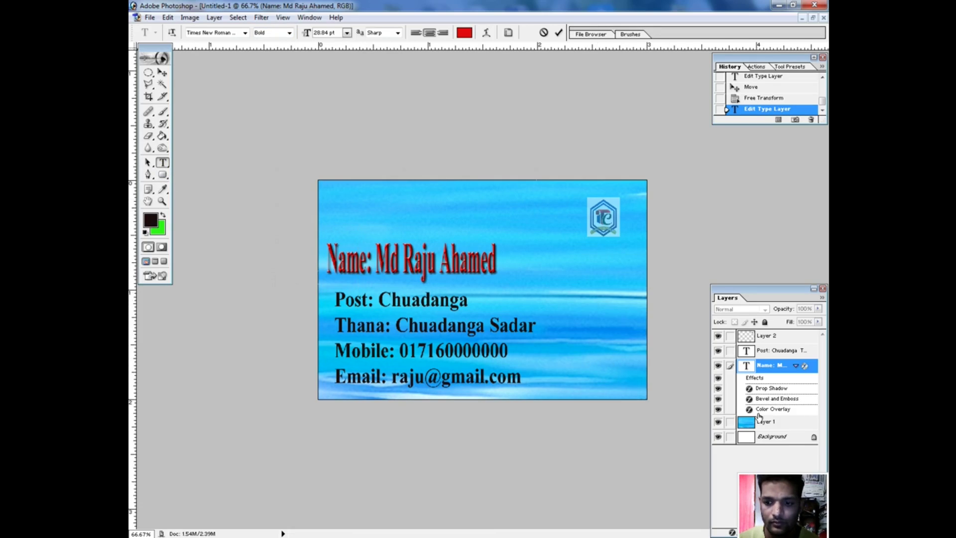
# Colour the Post line red (A90C0C).
pyautogui.click(764, 351)
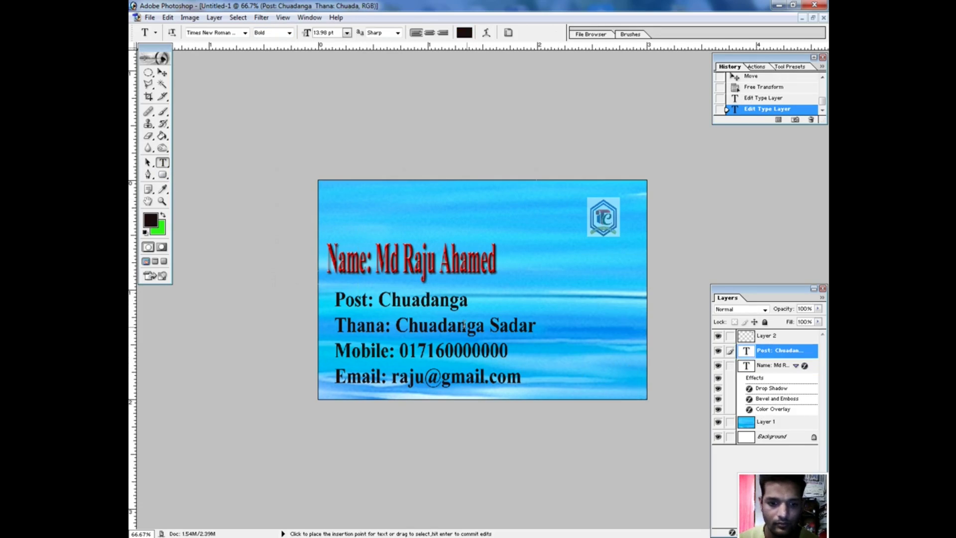
pyautogui.moveTo(468, 302); pyautogui.dragTo(335, 298)
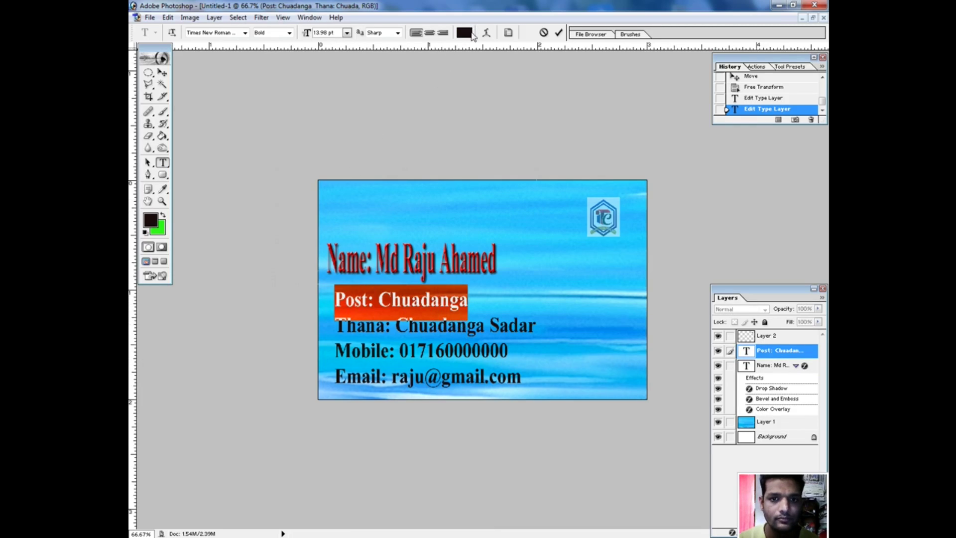
pyautogui.click(466, 34)
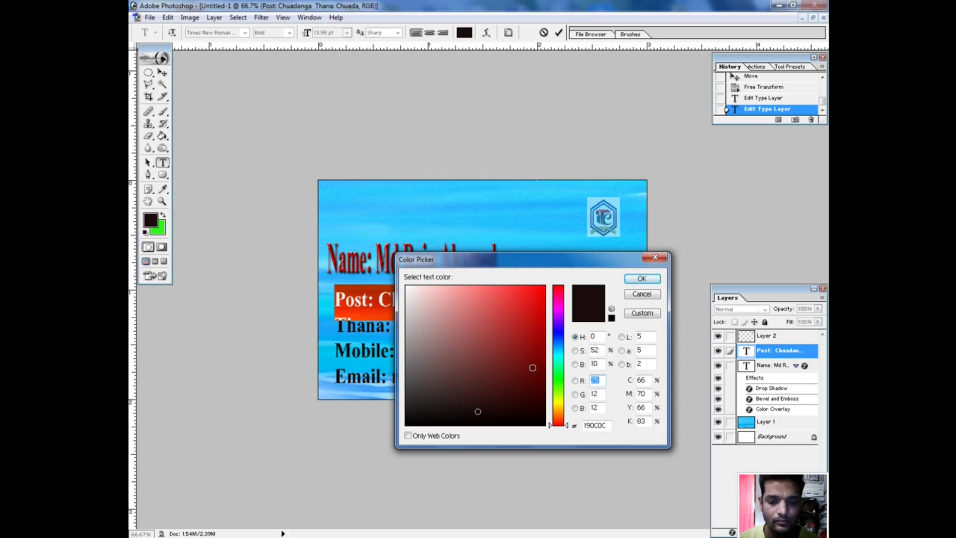
pyautogui.click(527, 373)
pyautogui.click(528, 347)
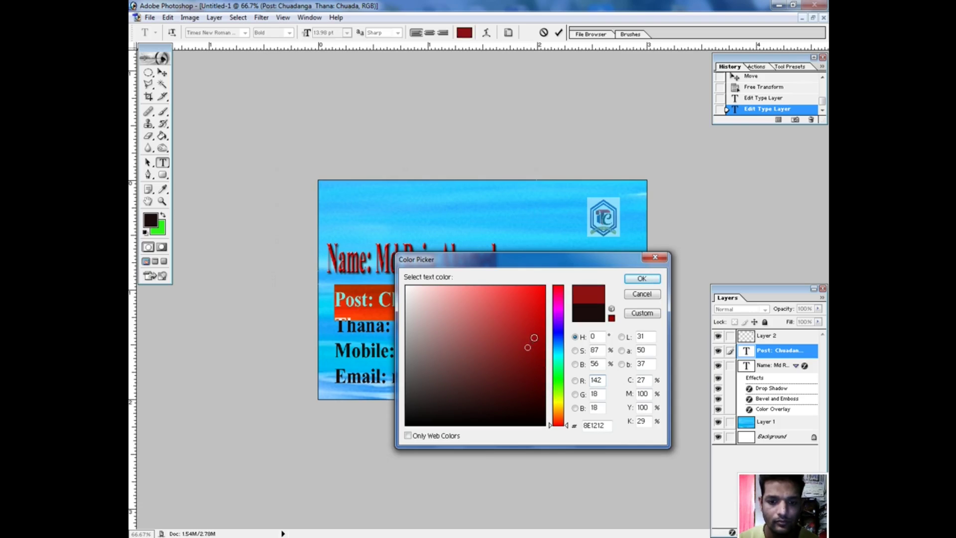
pyautogui.click(536, 332)
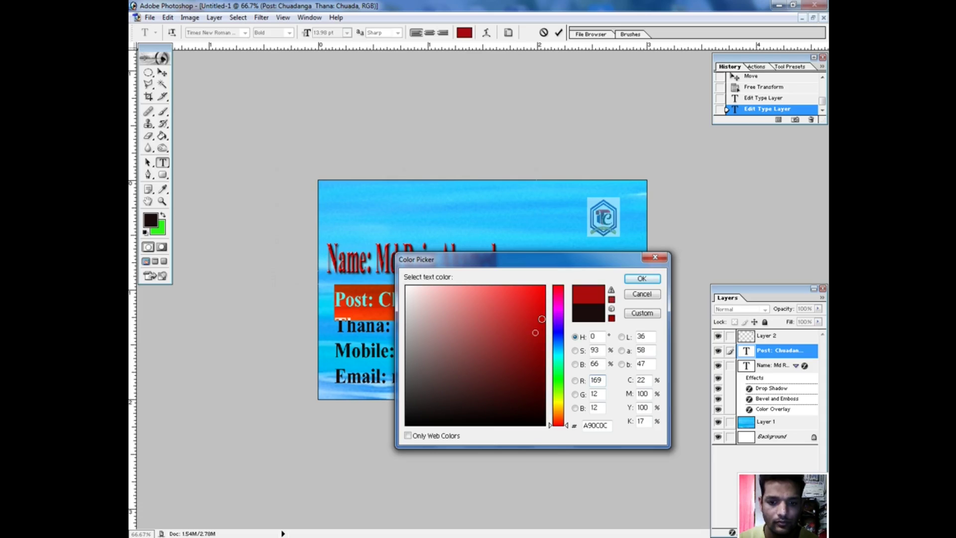
pyautogui.click(642, 278)
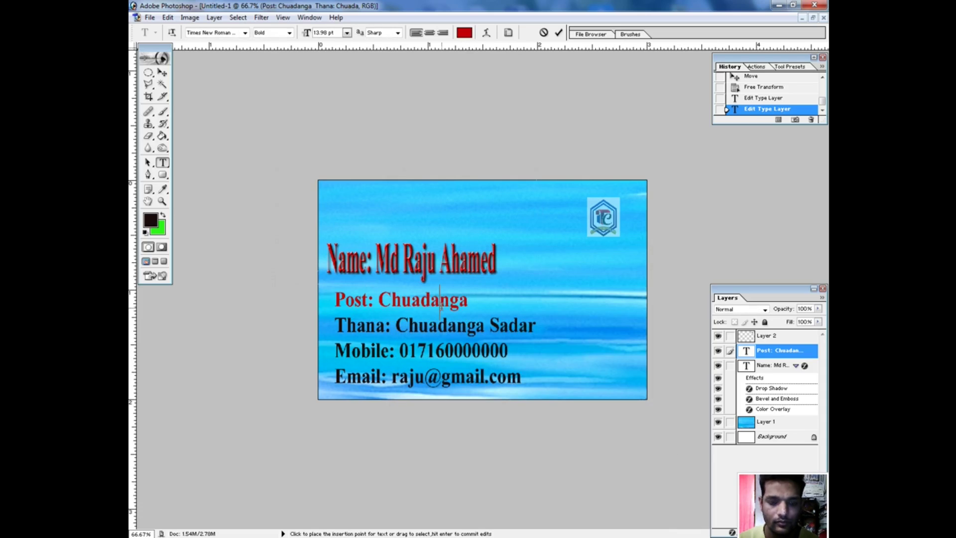
# Colour the Email line purple (710570).
pyautogui.moveTo(338, 324); pyautogui.dragTo(523, 377)
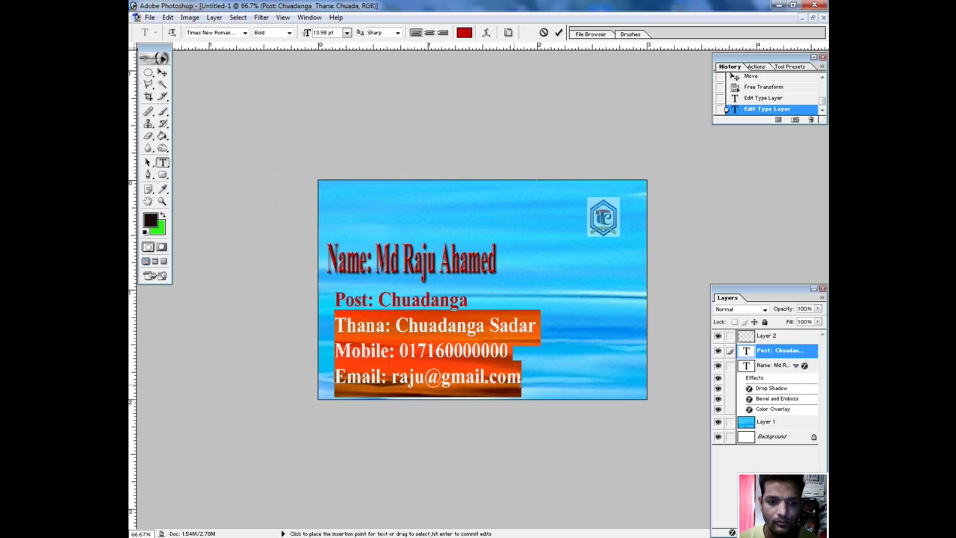
pyautogui.click(488, 377)
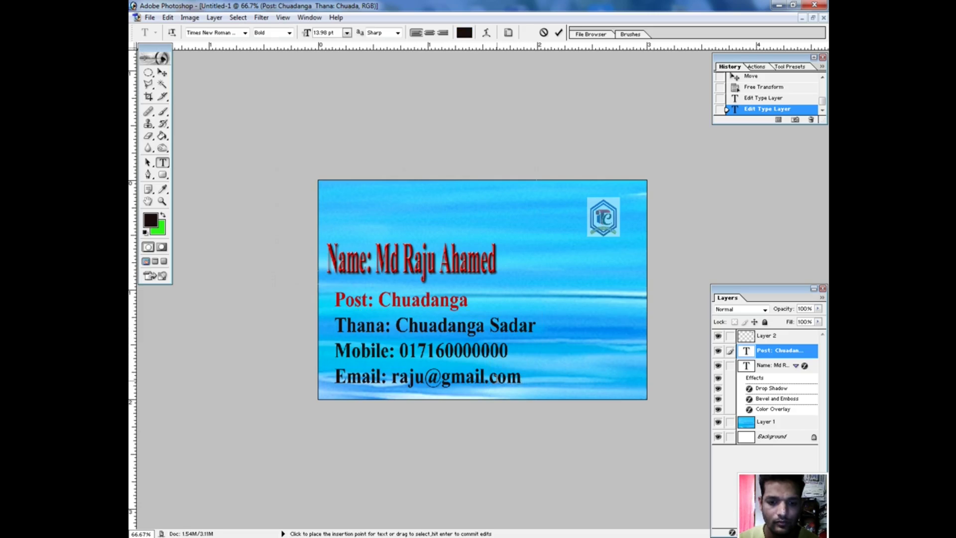
pyautogui.moveTo(520, 379); pyautogui.dragTo(329, 377)
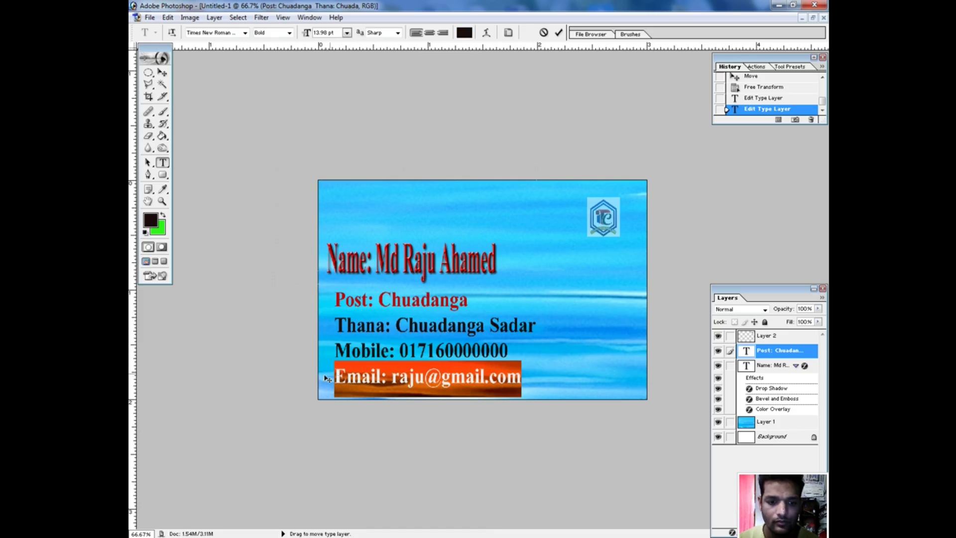
pyautogui.click(464, 32)
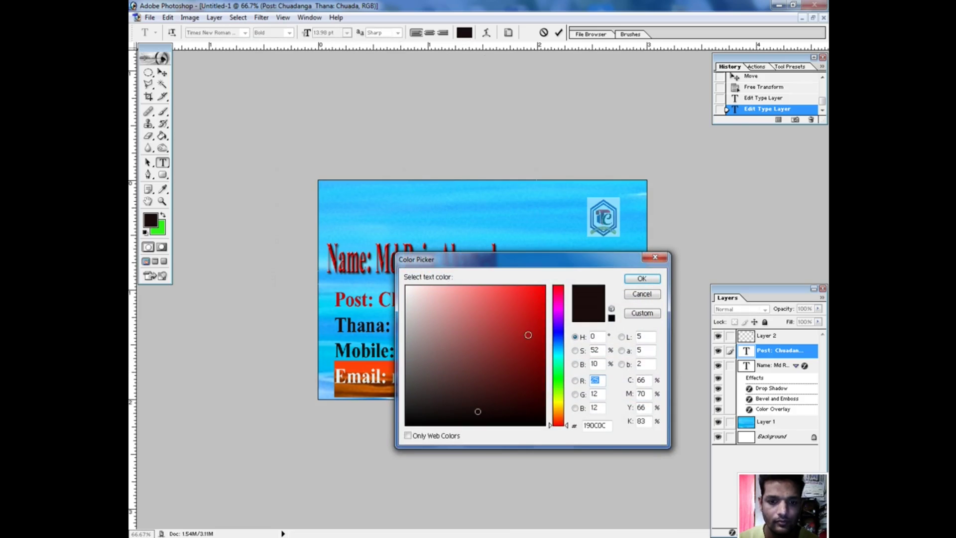
pyautogui.click(563, 310)
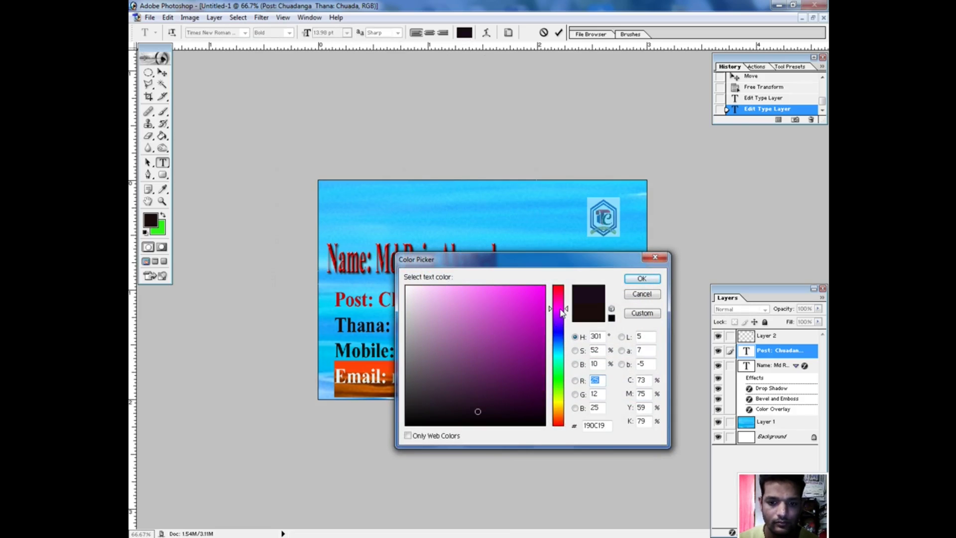
pyautogui.click(537, 356)
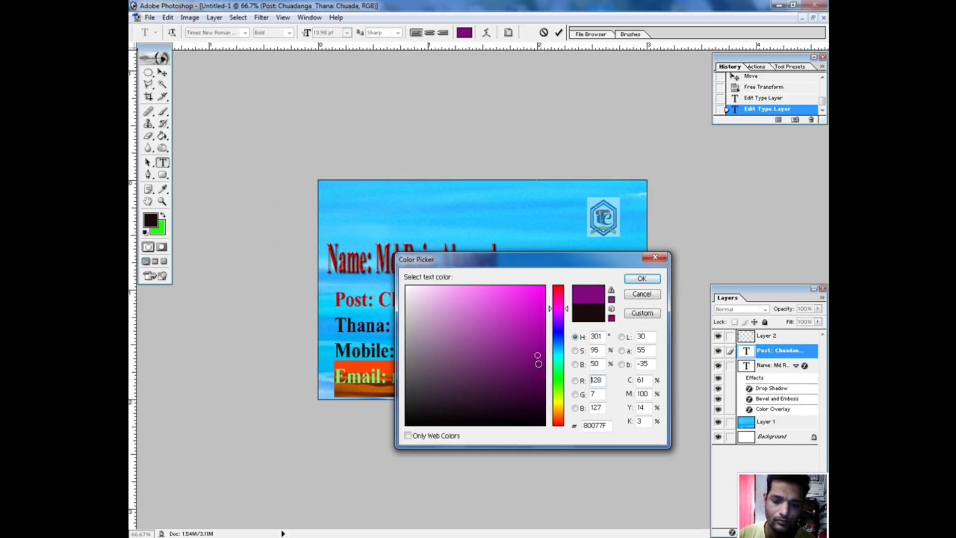
pyautogui.click(539, 363)
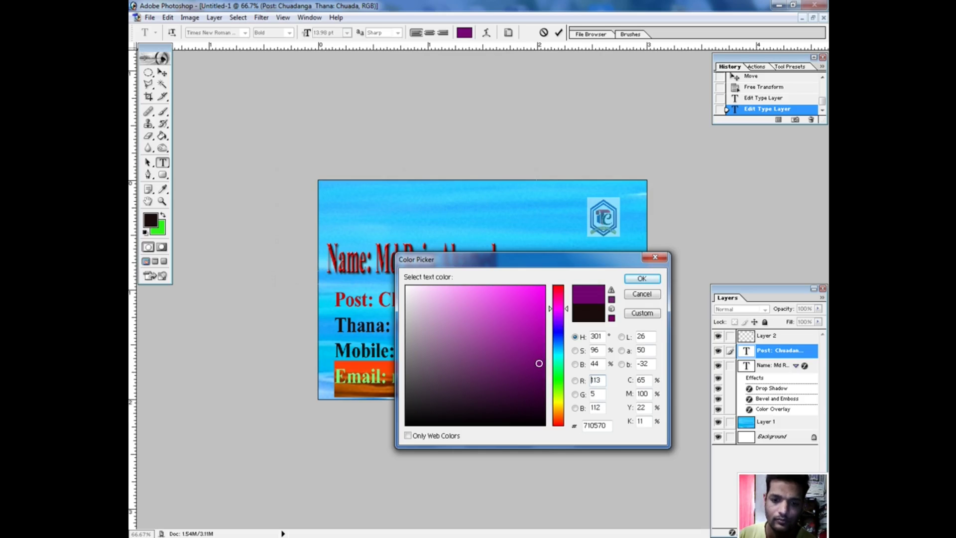
pyautogui.click(642, 278)
# Colour the Mobile line deep blue (070A8F).
pyautogui.moveTo(516, 355); pyautogui.dragTo(333, 354)
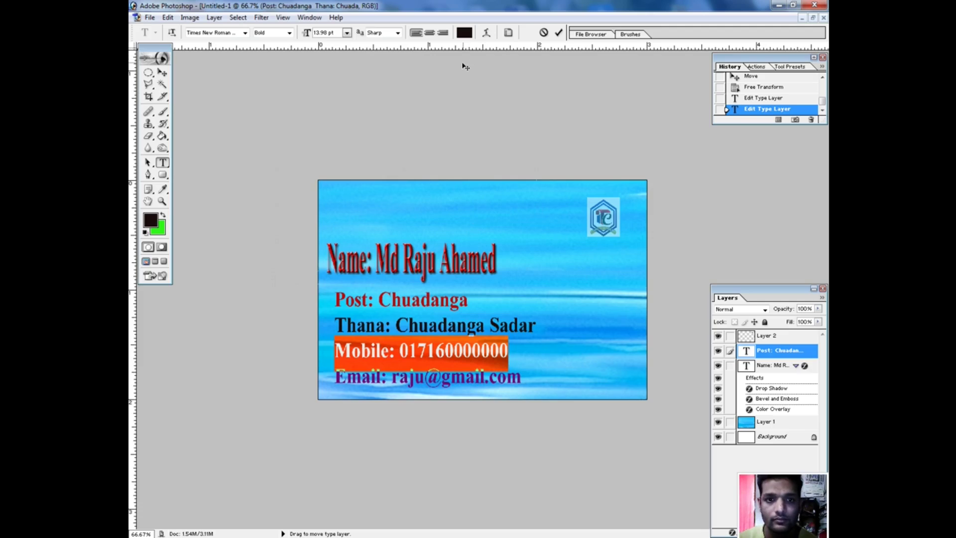
pyautogui.click(465, 33)
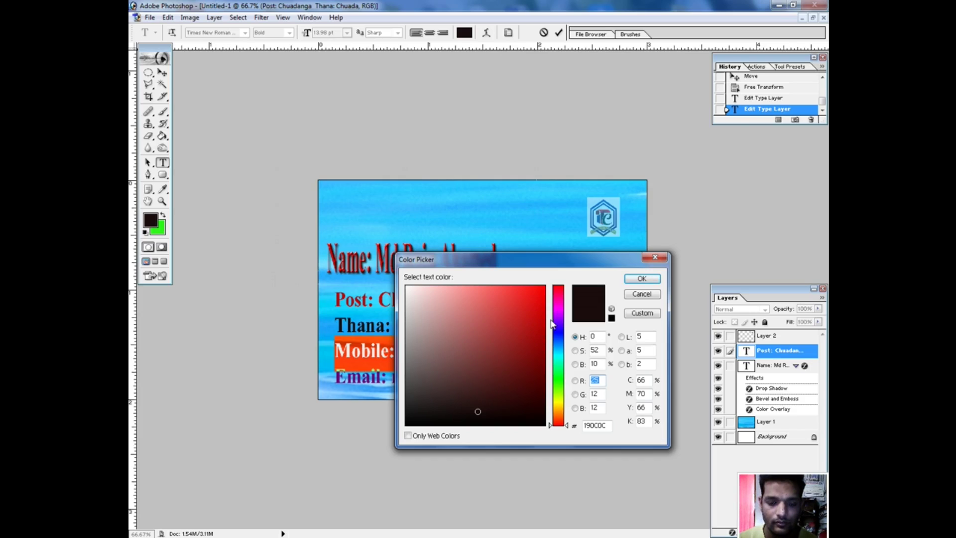
pyautogui.click(559, 333)
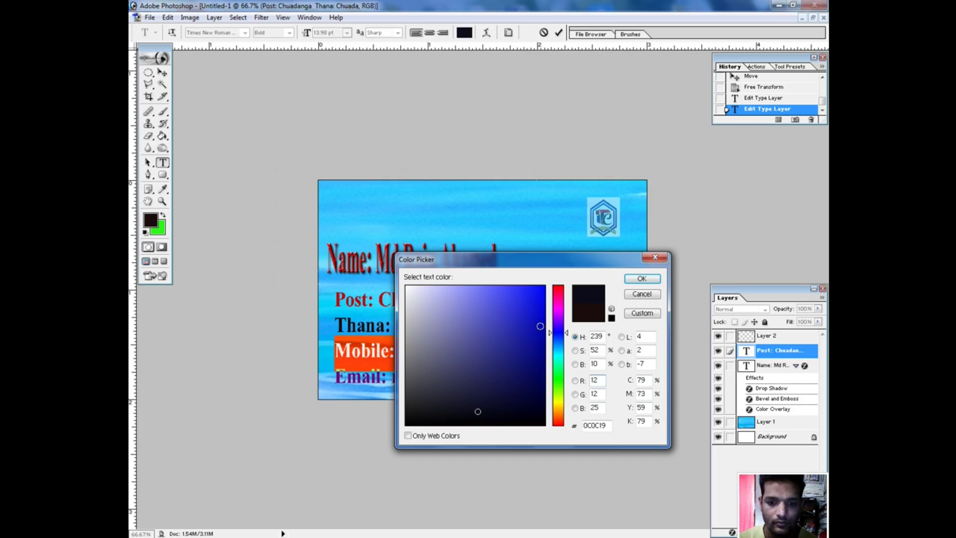
pyautogui.click(538, 347)
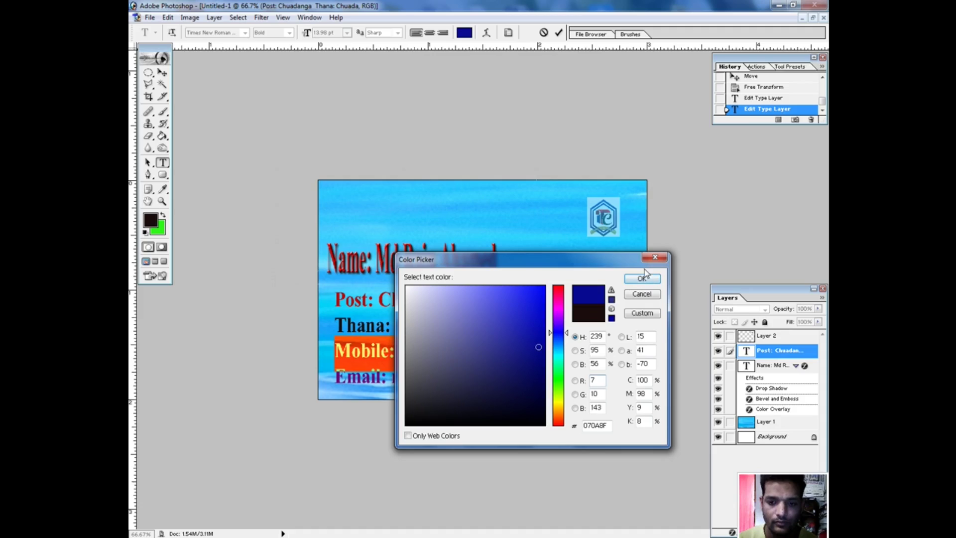
pyautogui.click(642, 280)
# Colour the Thana line bright cyan (0FBEEA).
pyautogui.click(540, 330)
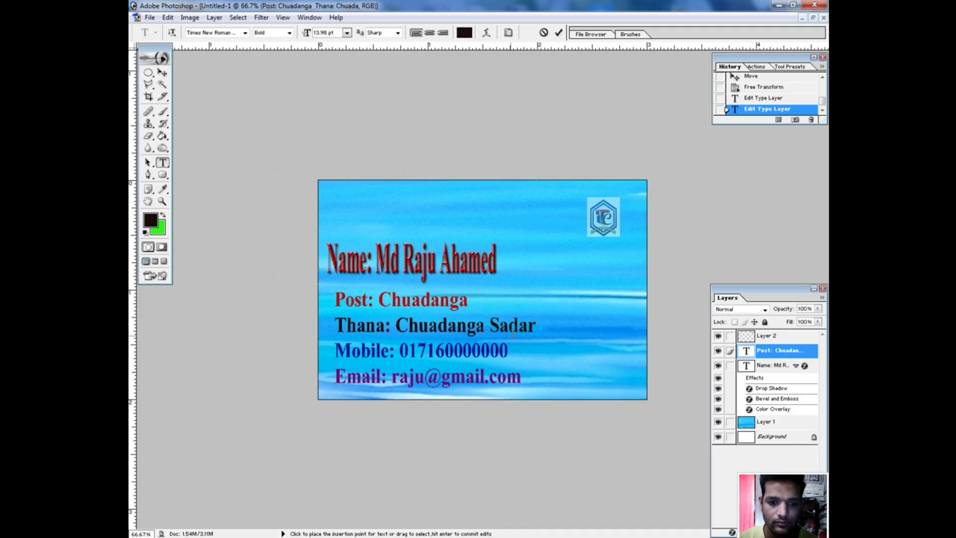
pyautogui.moveTo(536, 327); pyautogui.dragTo(334, 328)
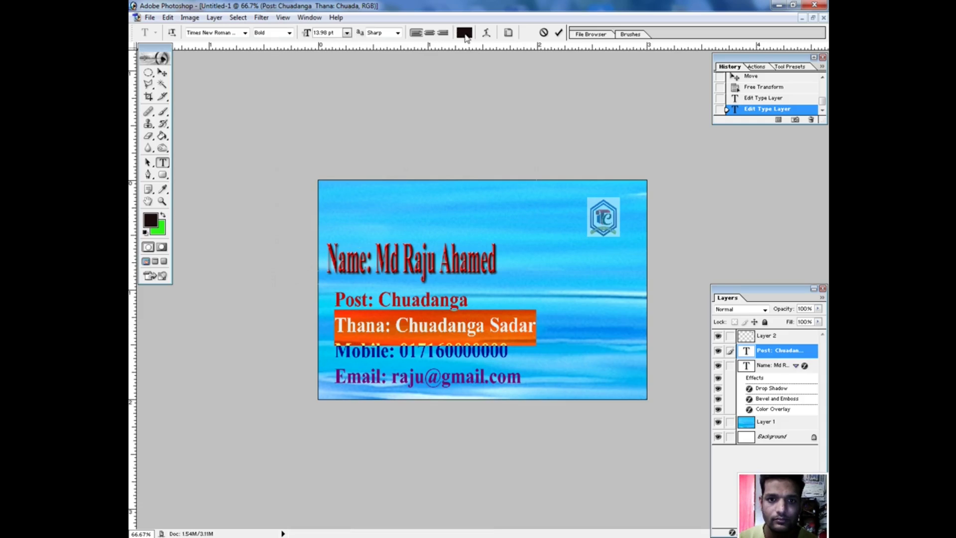
pyautogui.click(465, 32)
pyautogui.click(562, 364)
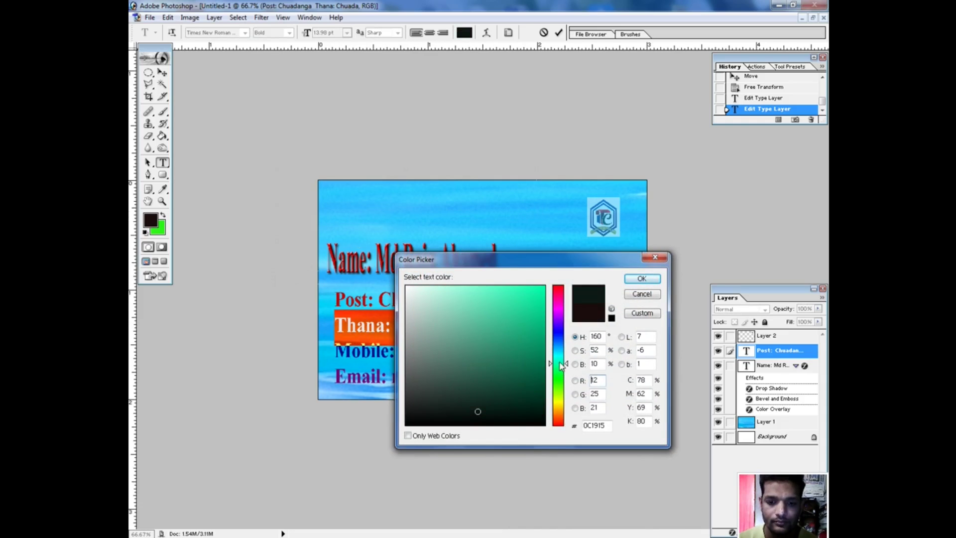
pyautogui.click(556, 402)
pyautogui.click(559, 387)
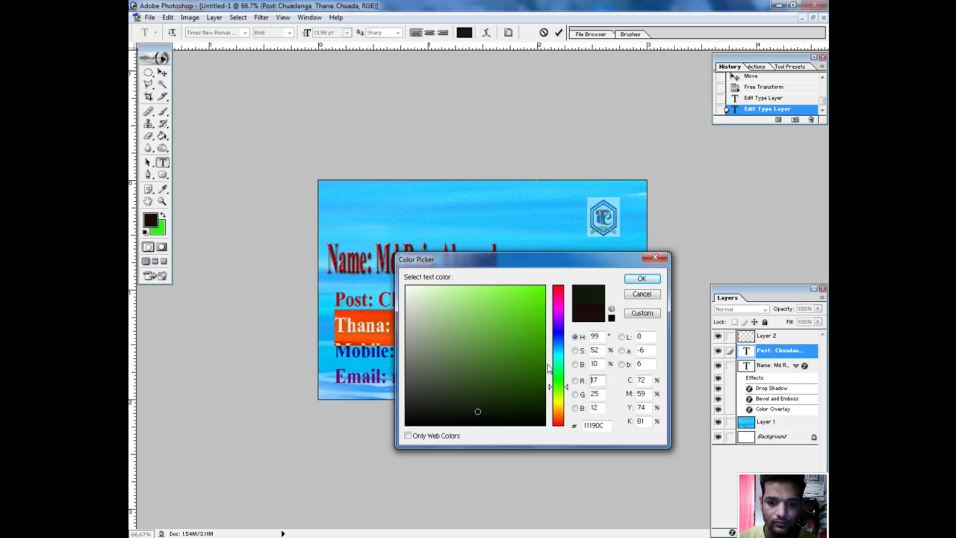
pyautogui.click(558, 353)
pyautogui.click(558, 344)
pyautogui.click(557, 351)
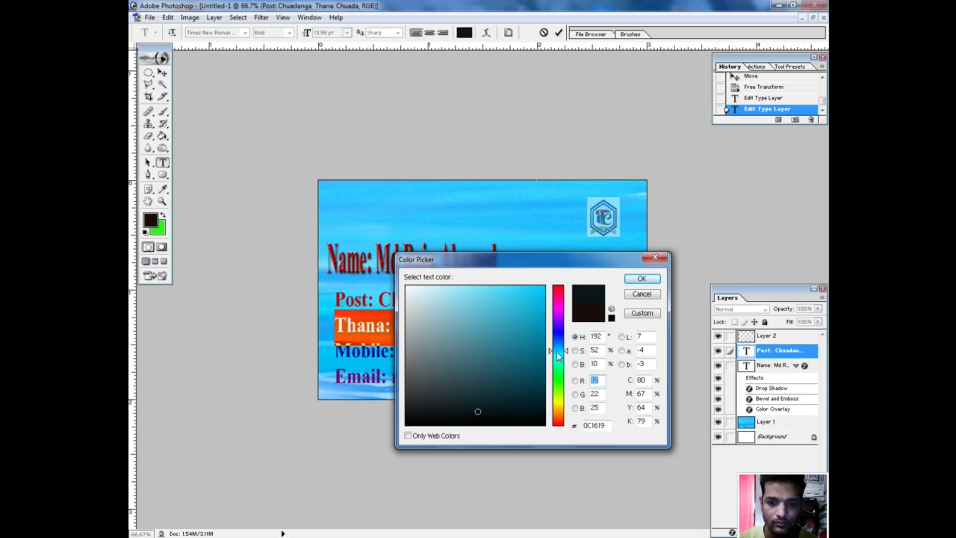
pyautogui.click(538, 298)
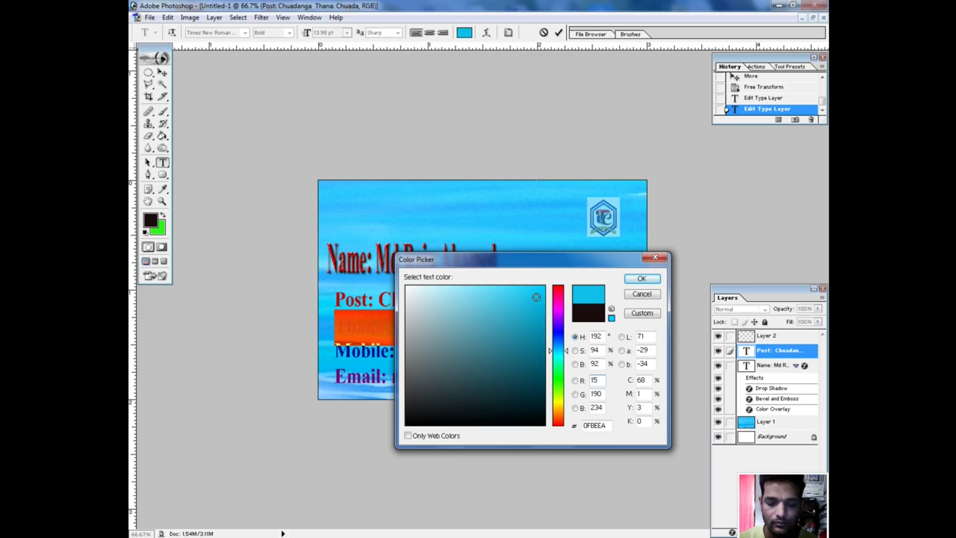
pyautogui.click(642, 279)
# Recolour the Thana line to a navy shade.
pyautogui.click(474, 347)
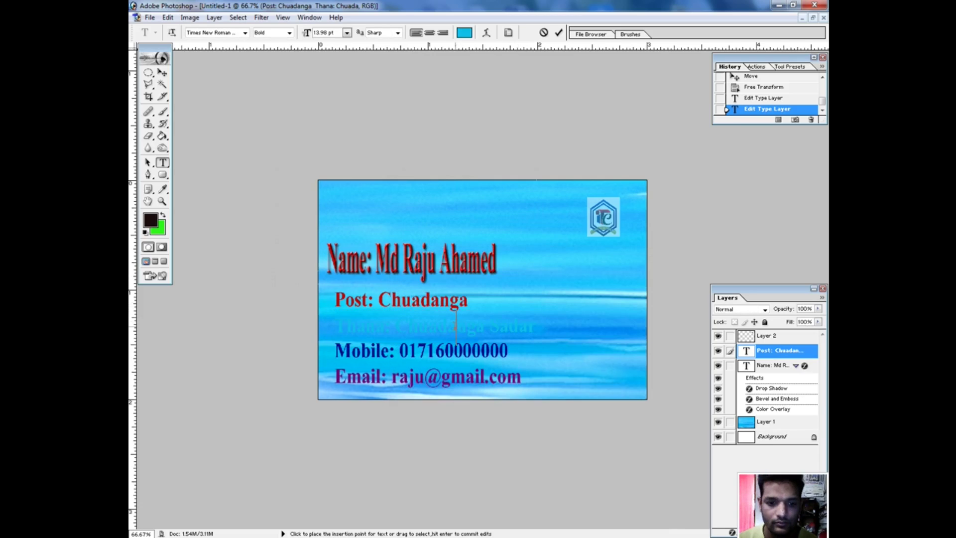
pyautogui.moveTo(534, 328); pyautogui.dragTo(333, 329)
pyautogui.click(465, 33)
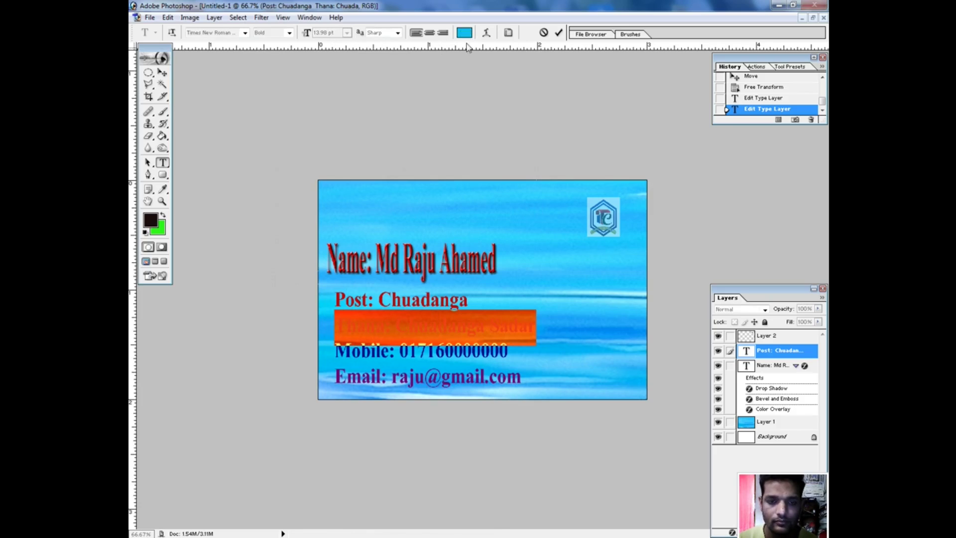
pyautogui.click(559, 326)
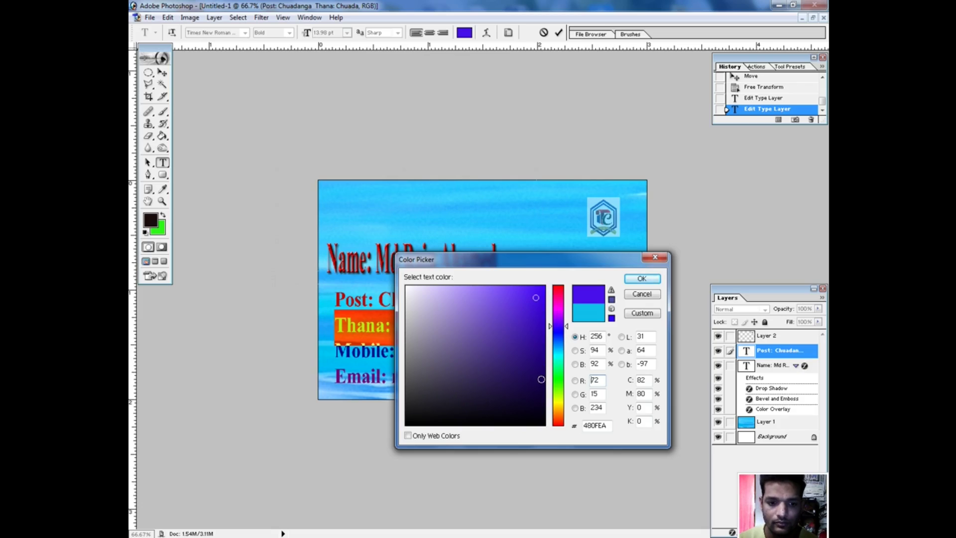
pyautogui.click(642, 278)
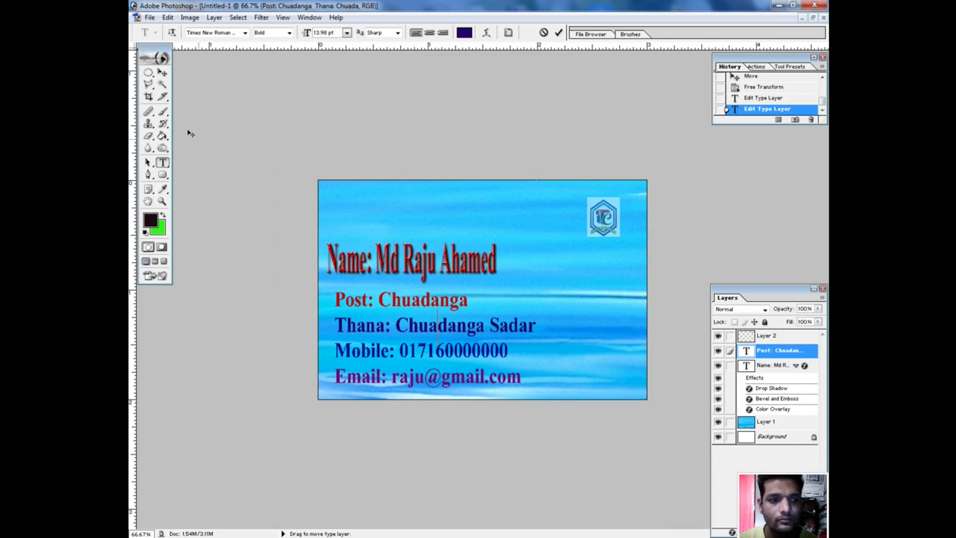
# Nudge the address block up slightly.
pyautogui.click(162, 73)
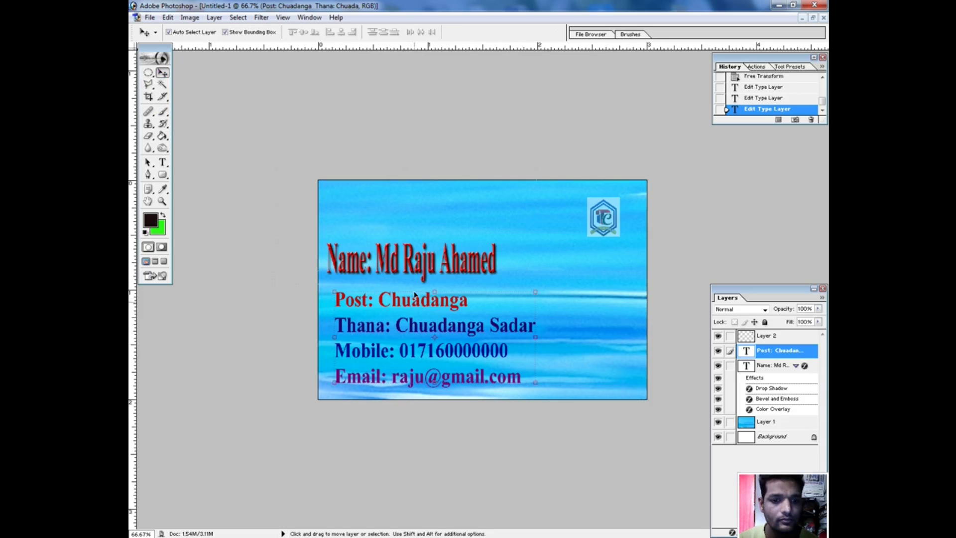
pyautogui.moveTo(414, 309); pyautogui.dragTo(415, 306)
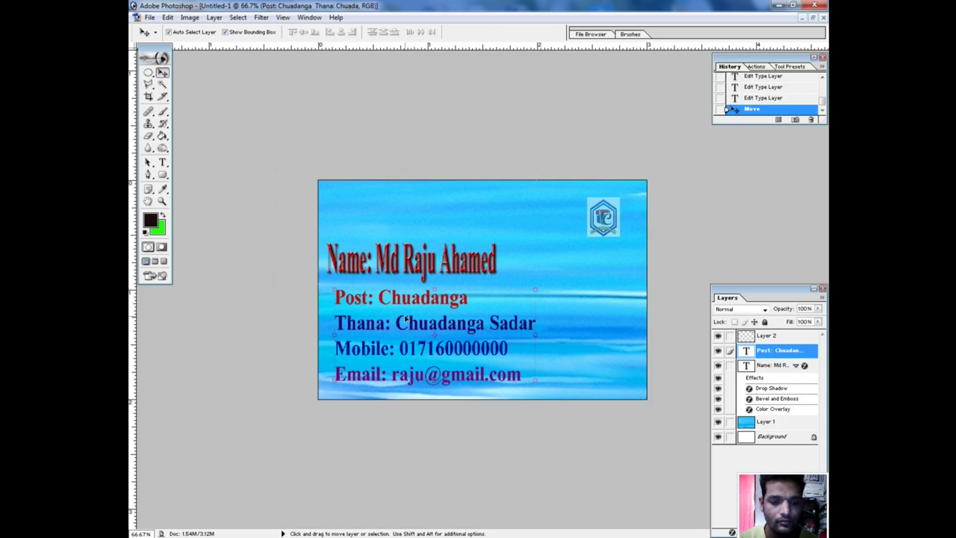
pyautogui.click(162, 162)
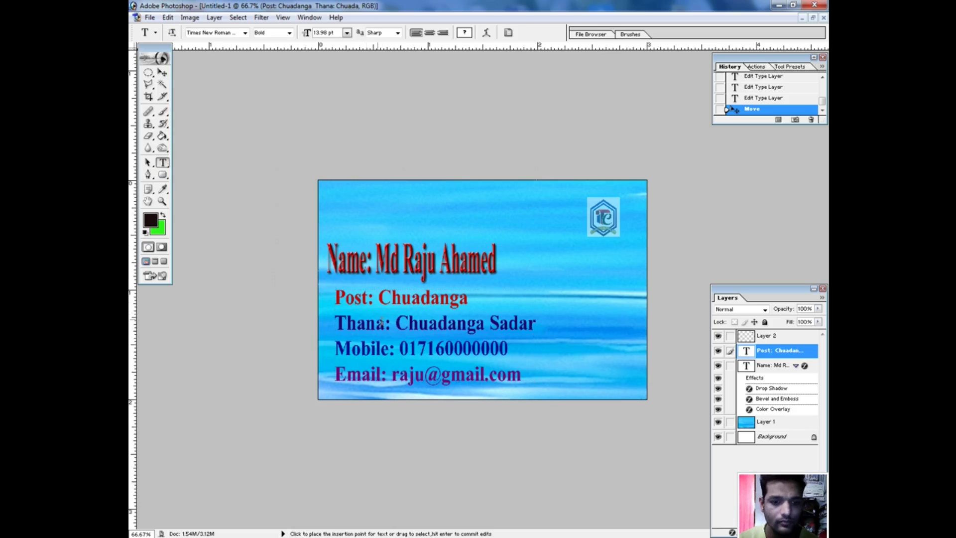
pyautogui.click(530, 387)
# Set all four address lines to Bold Italic.
pyautogui.moveTo(525, 380); pyautogui.dragTo(328, 295)
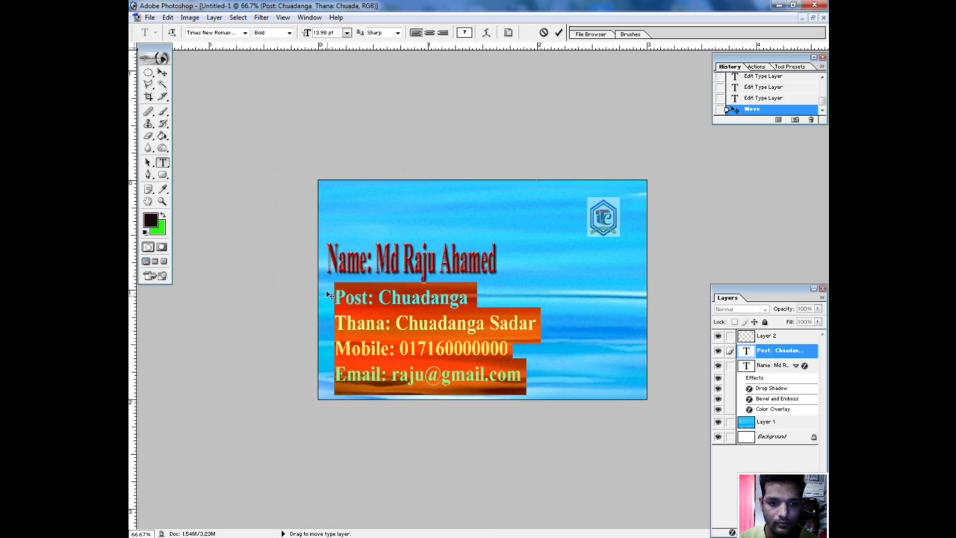
pyautogui.click(289, 33)
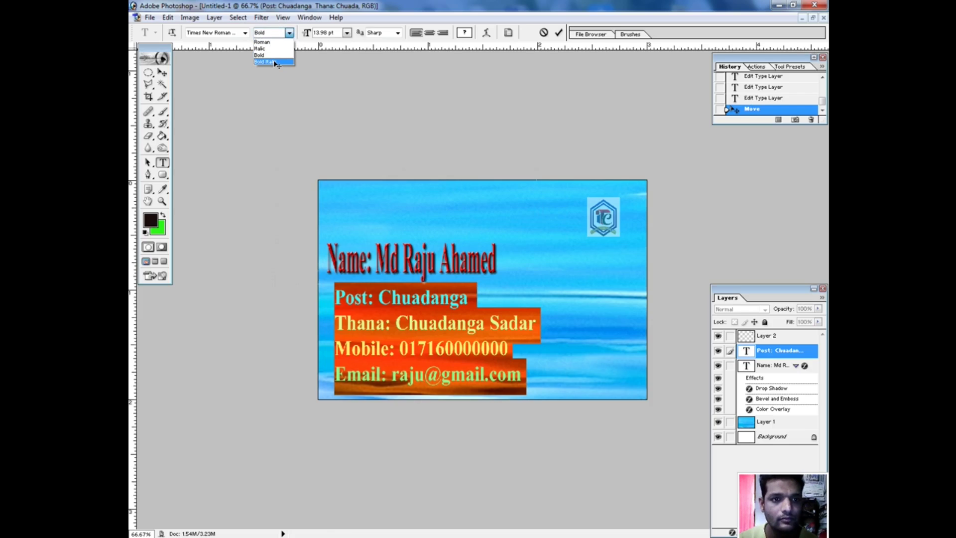
pyautogui.click(277, 65)
pyautogui.click(384, 264)
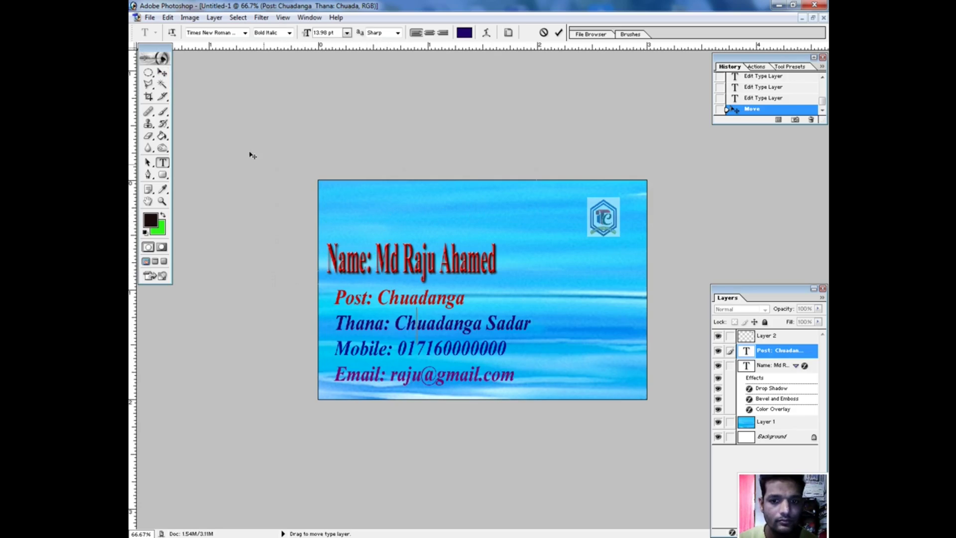
pyautogui.click(757, 424)
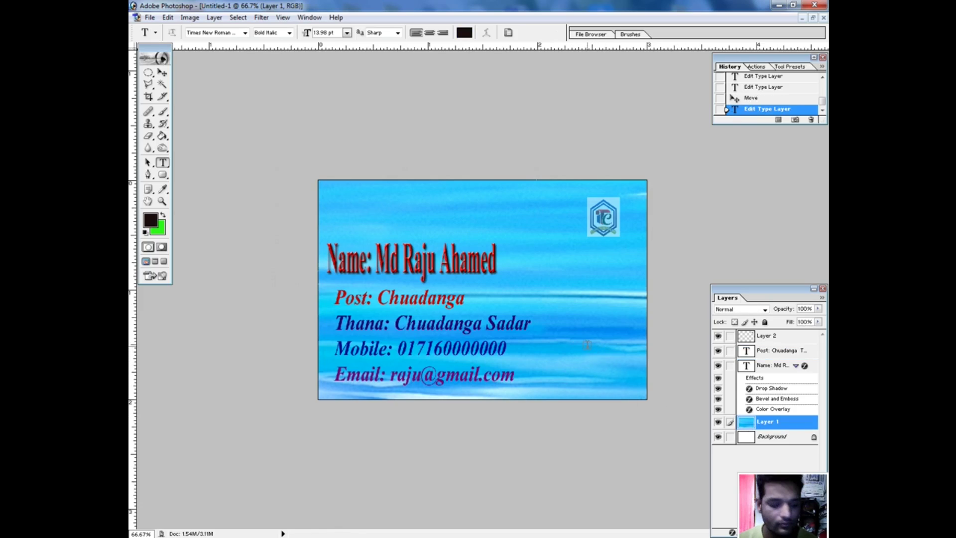
# Apply a Green-channel Curves adjustment (input 99, output 148) to the water background.
pyautogui.hotkey('ctrl', 'm')
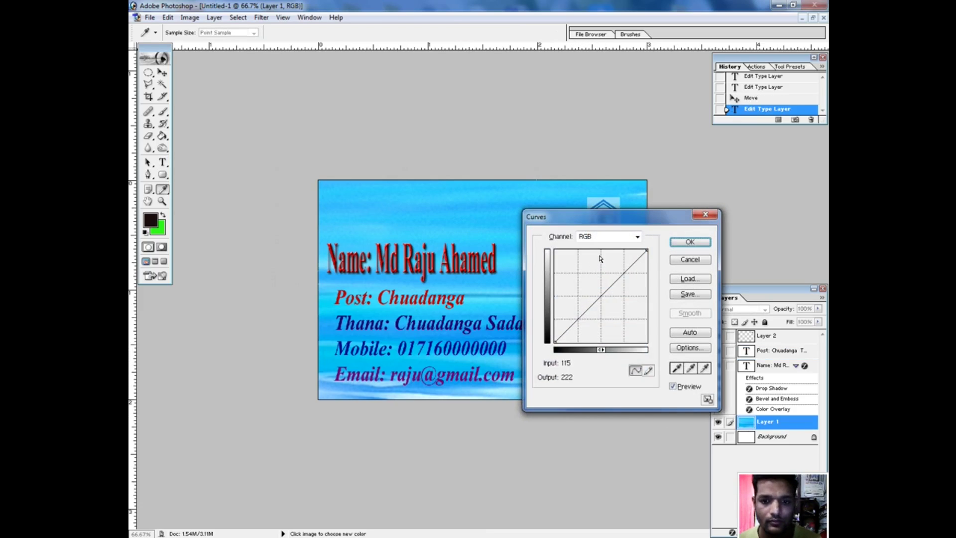
pyautogui.click(637, 237)
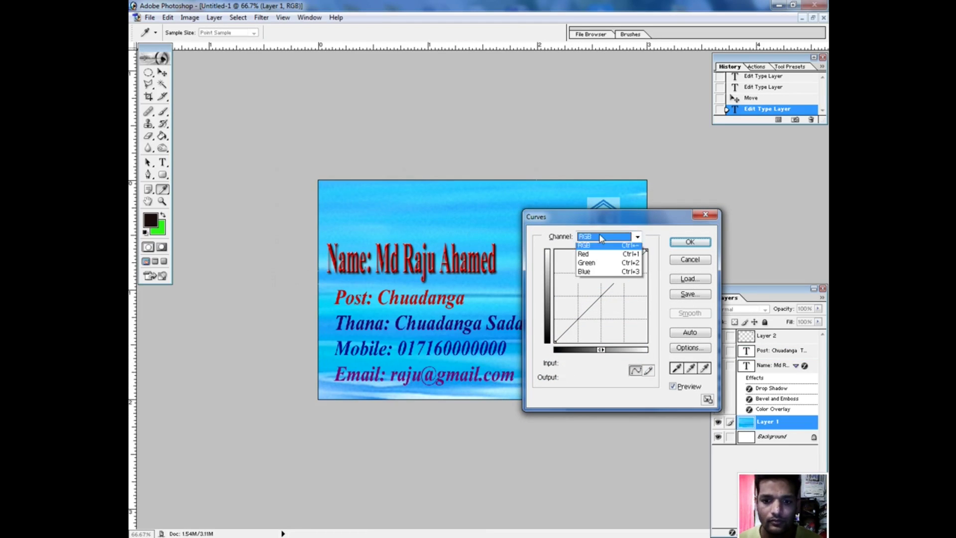
pyautogui.click(605, 269)
pyautogui.moveTo(598, 299)
pyautogui.mouseDown()
pyautogui.moveTo(602, 306)
pyautogui.moveTo(586, 274)
pyautogui.moveTo(591, 288)
pyautogui.mouseUp()
pyautogui.press('Return')
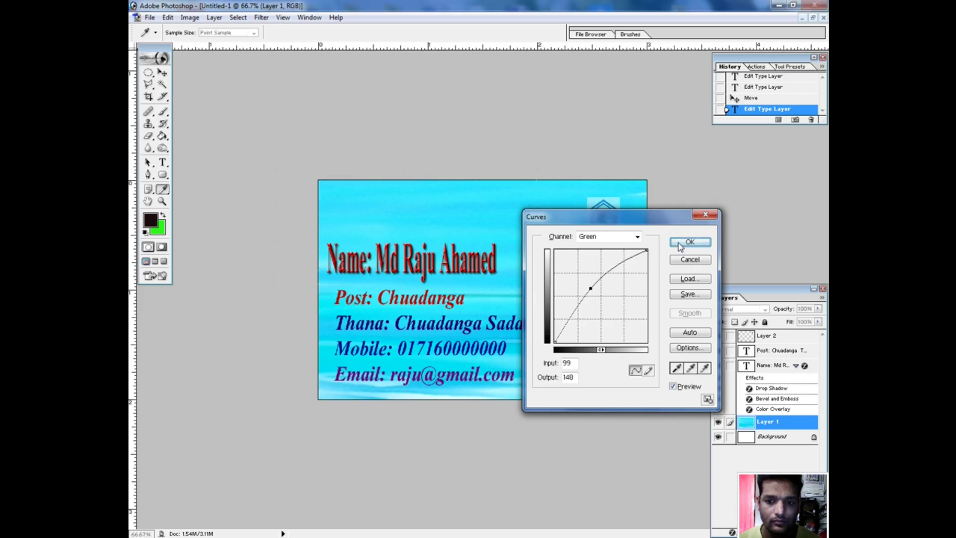
pyautogui.press('t')
pyautogui.click(543, 362)
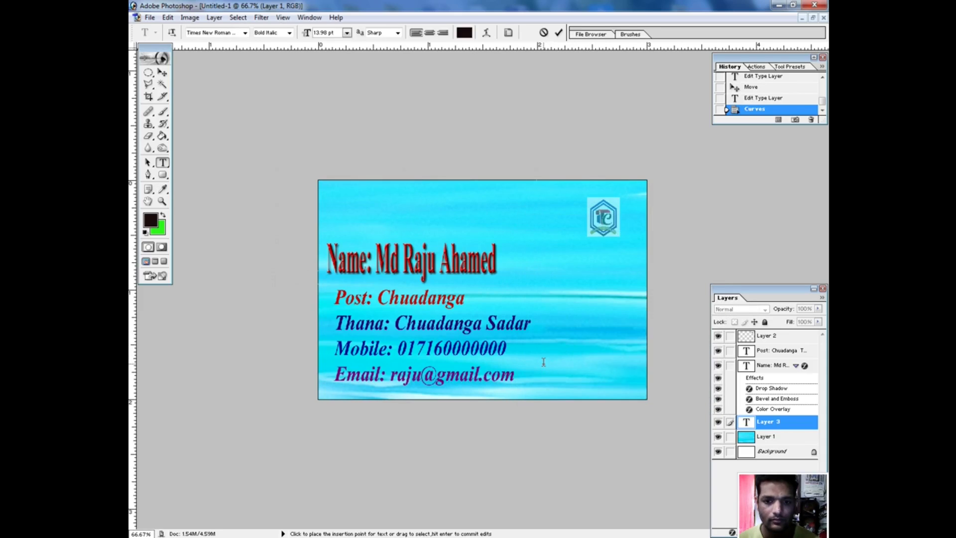
# Drag the red name line up and slightly to the right.
pyautogui.click(162, 73)
pyautogui.click(357, 264)
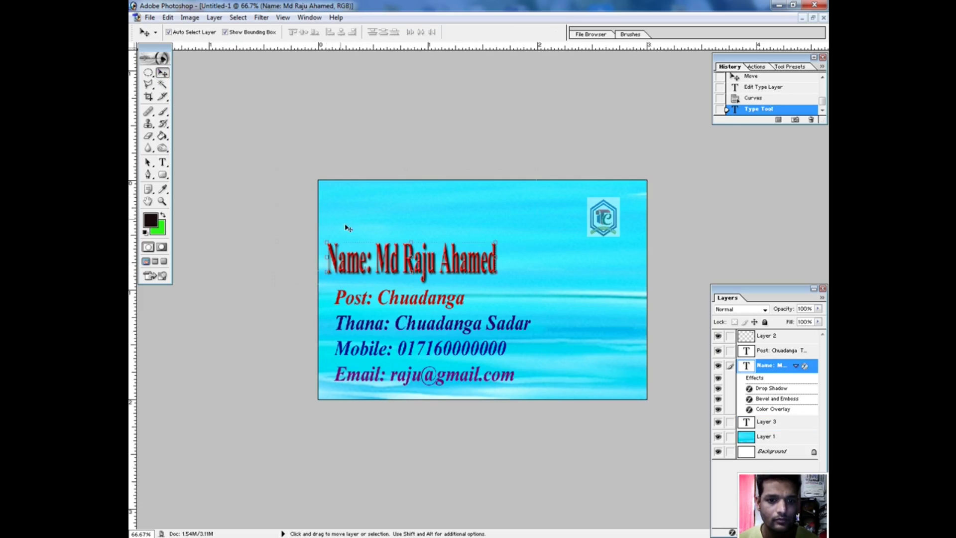
pyautogui.moveTo(422, 265); pyautogui.dragTo(432, 247)
pyautogui.click(479, 280)
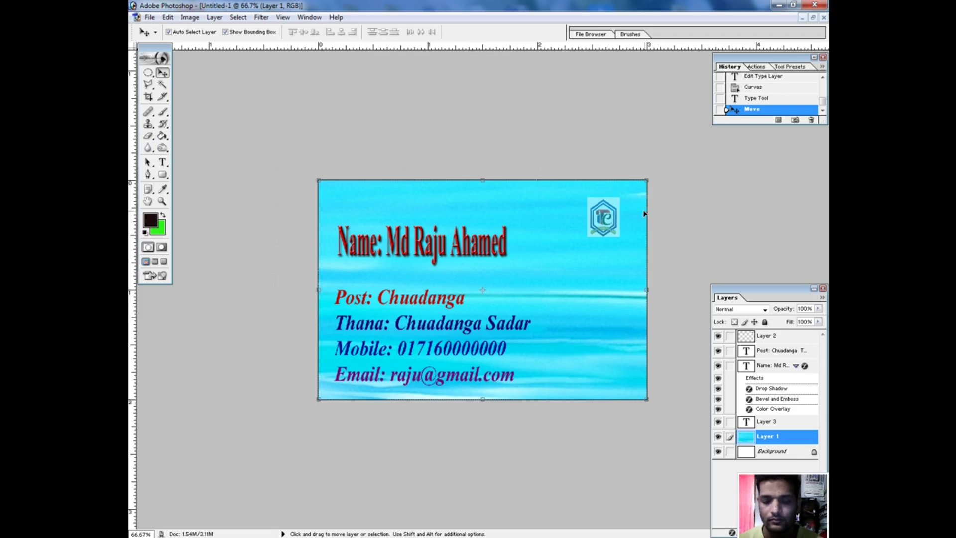
# Draw two Polygonal Lasso selections on the card and dismiss the no-pixels warning.
pyautogui.click(148, 85)
pyautogui.click(304, 154)
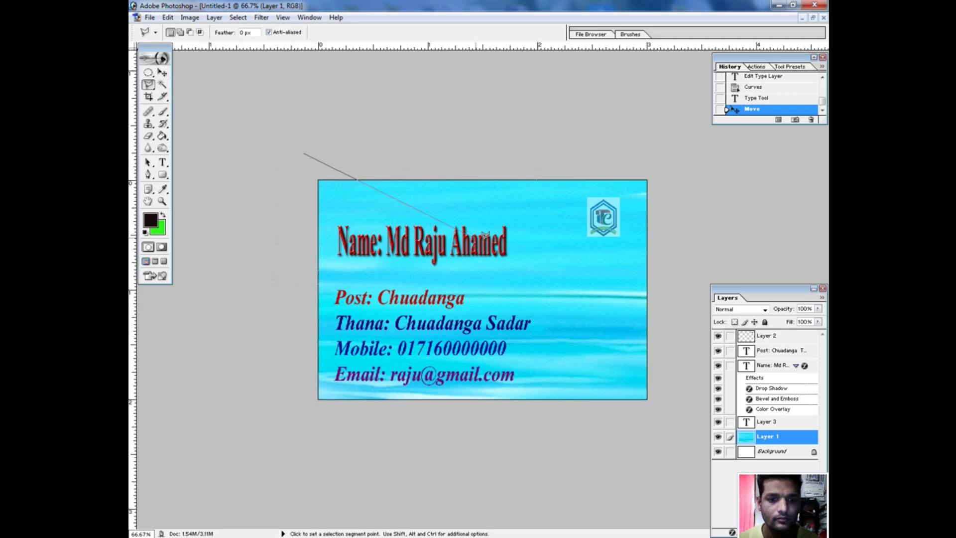
pyautogui.click(476, 234)
pyautogui.doubleClick(464, 192)
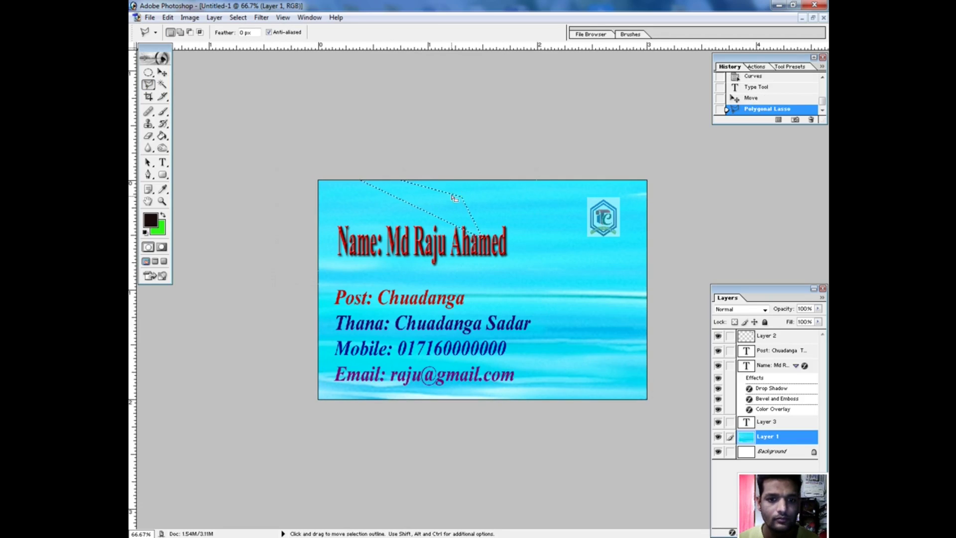
pyautogui.click(424, 135)
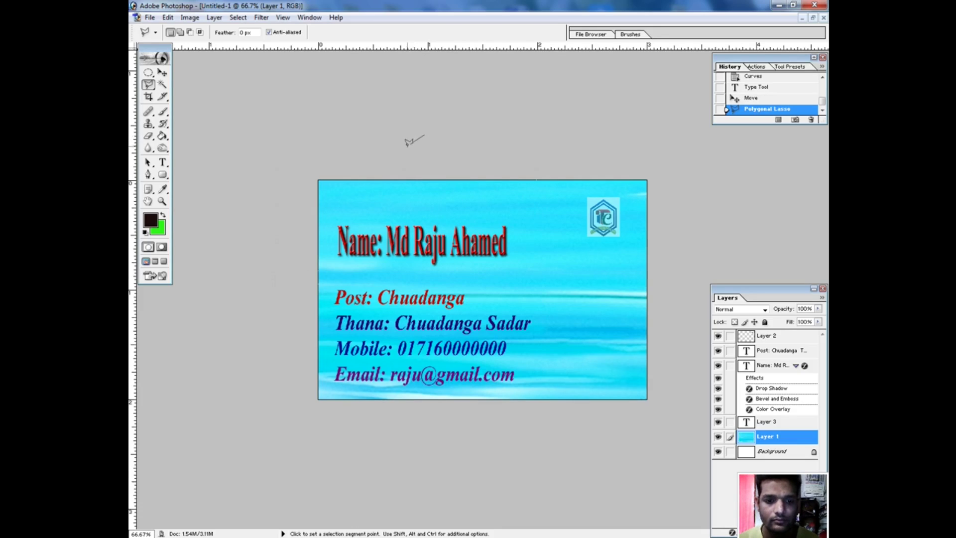
pyautogui.doubleClick(384, 166)
pyautogui.click(442, 209)
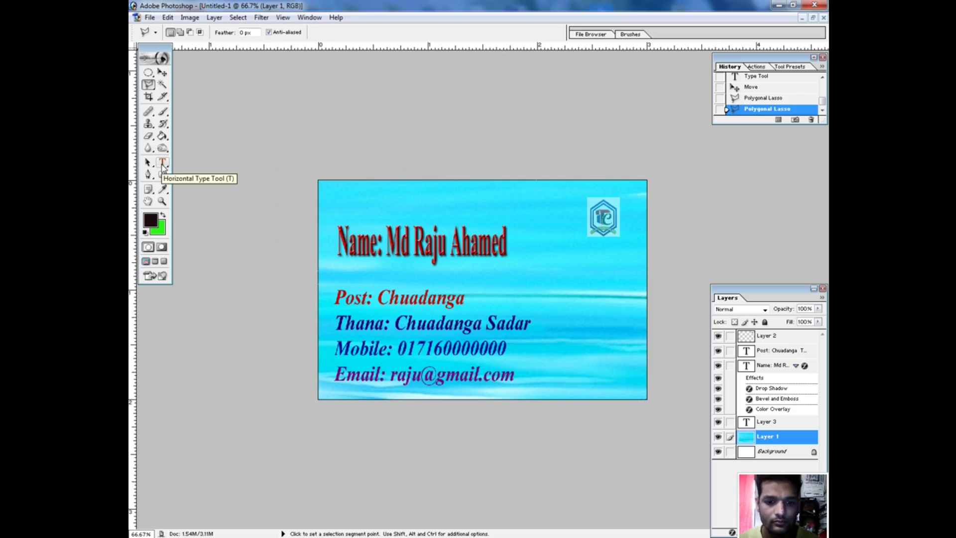
# Save the card as PNG named v.card on the Desktop, accepting default PNG options.
pyautogui.click(149, 18)
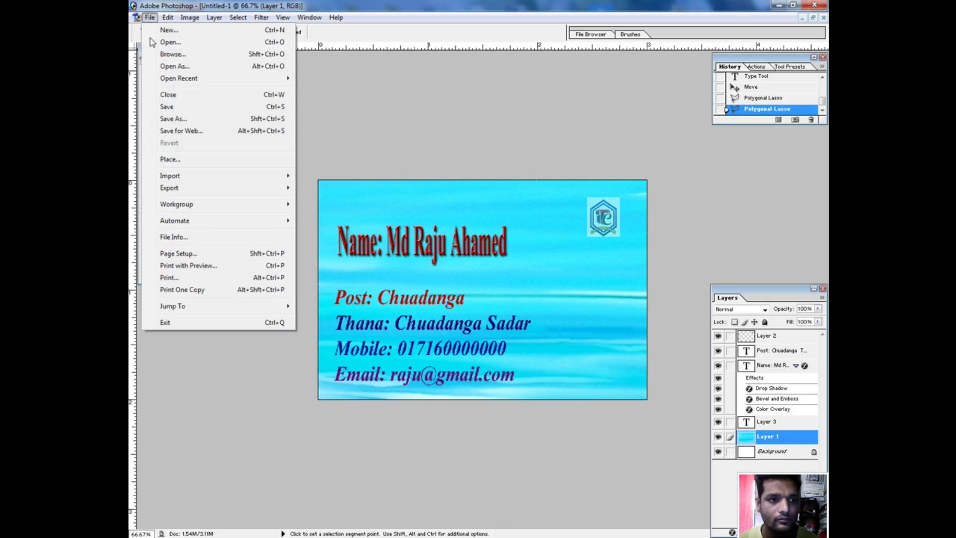
pyautogui.click(175, 119)
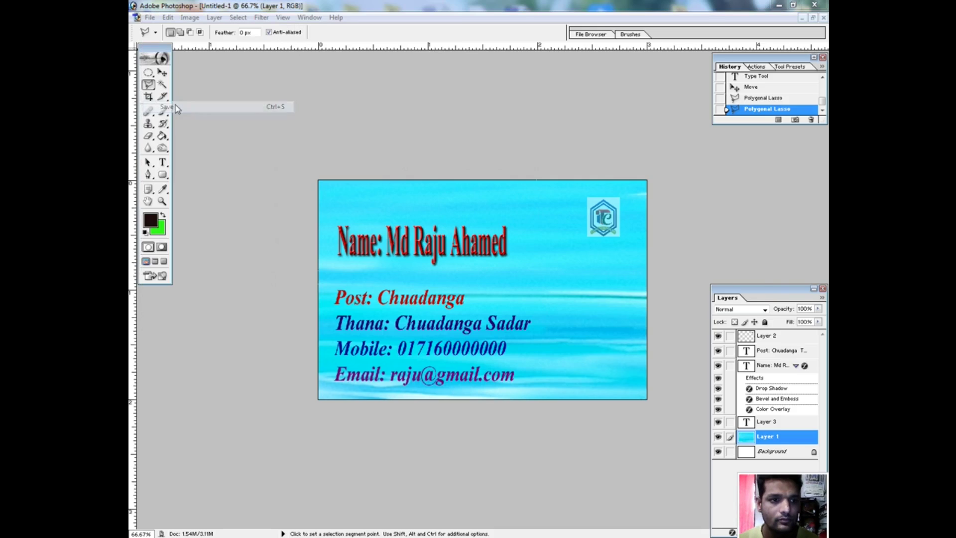
pyautogui.click(466, 278)
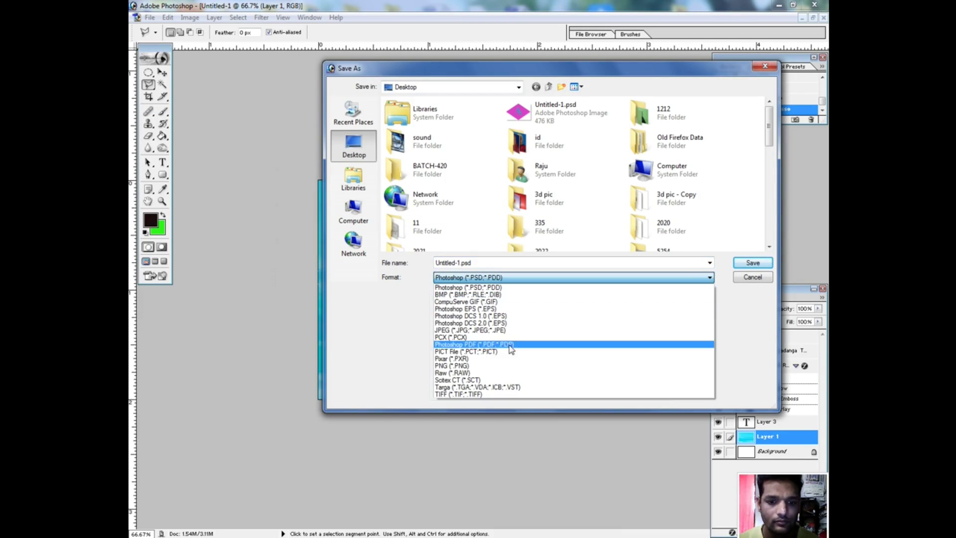
pyautogui.click(462, 367)
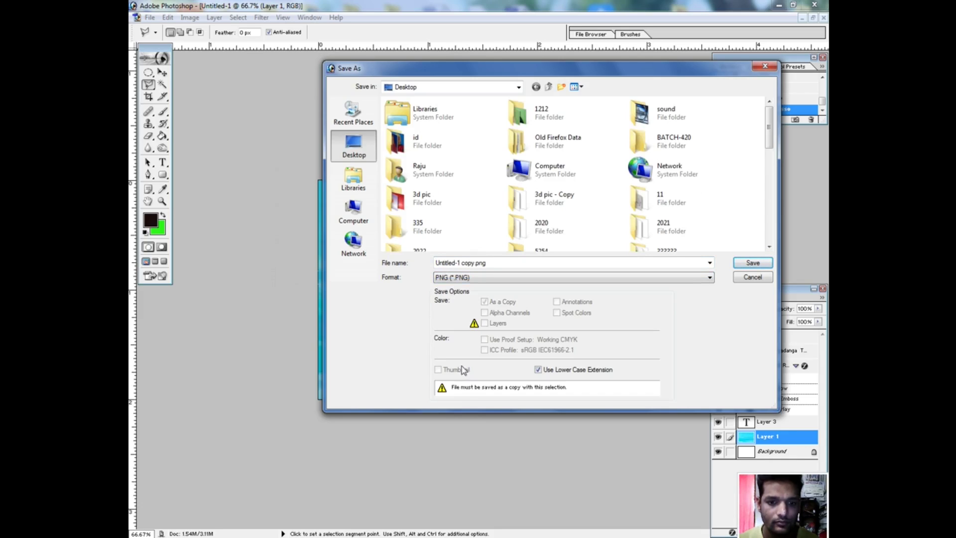
pyautogui.click(472, 262)
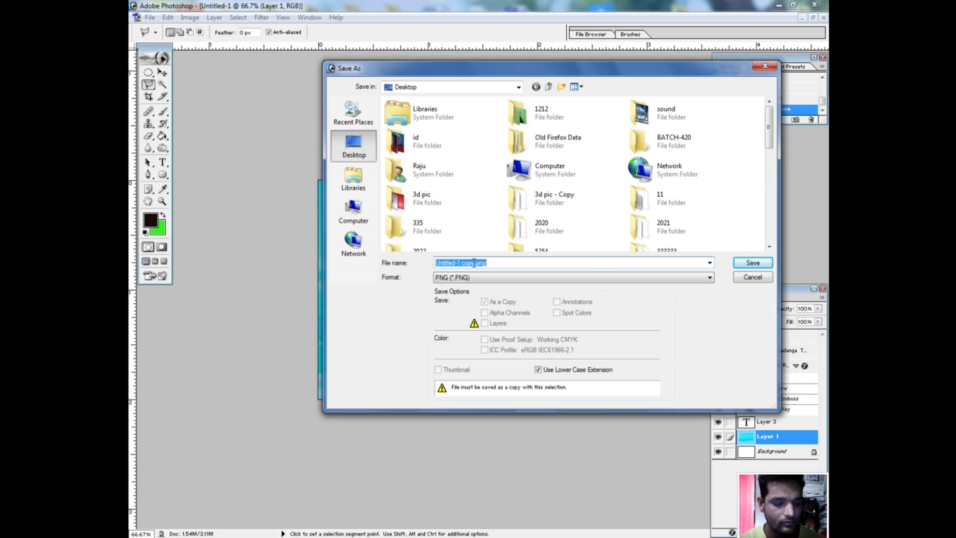
pyautogui.write('v')
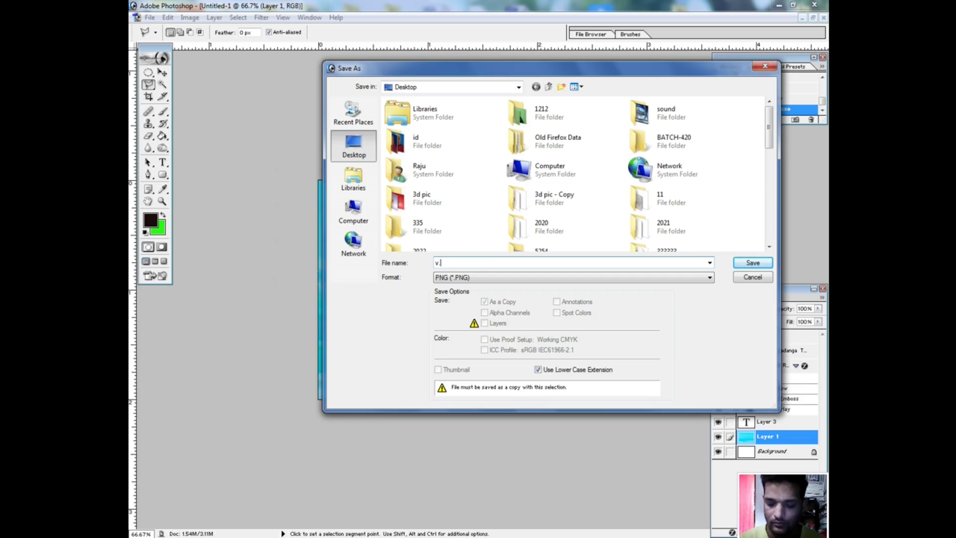
pyautogui.write('.ca')
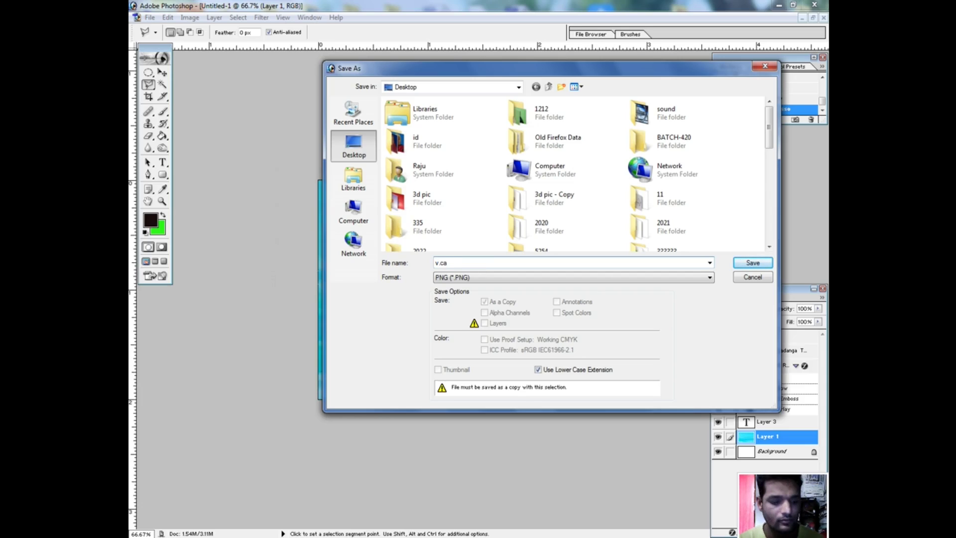
pyautogui.write('rd')
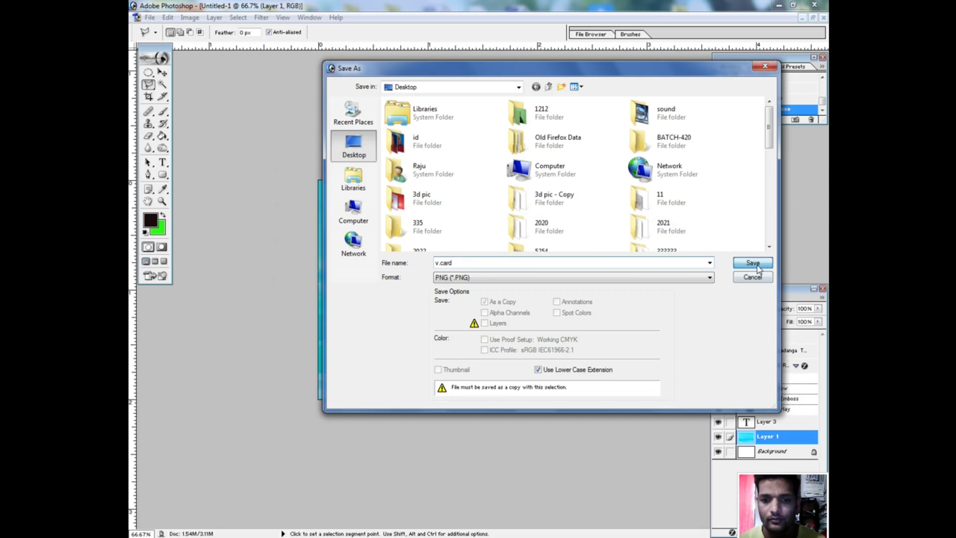
pyautogui.click(754, 264)
pyautogui.click(498, 263)
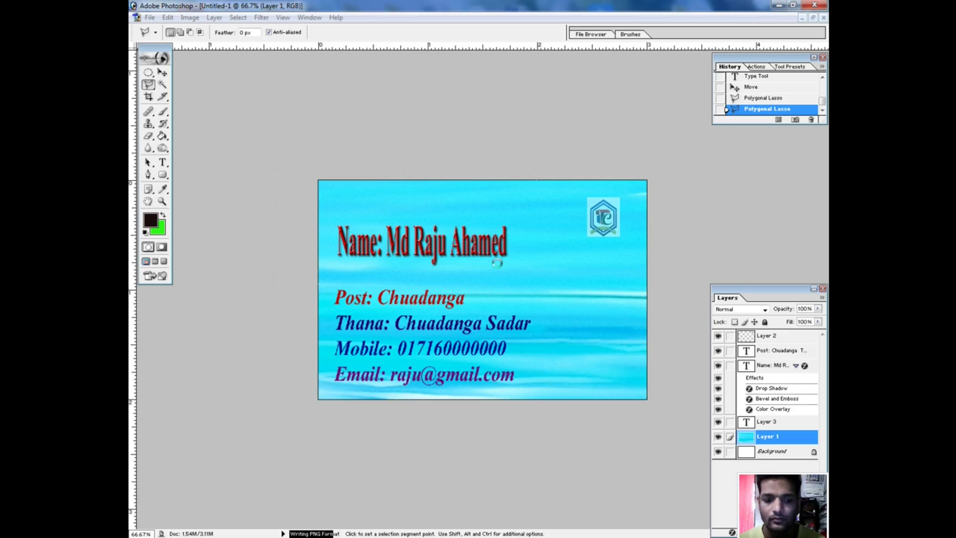
# Zoom out, then back in to view the card at 100%.
pyautogui.hotkey('ctrl', '-')
pyautogui.hotkey('ctrl', '-')
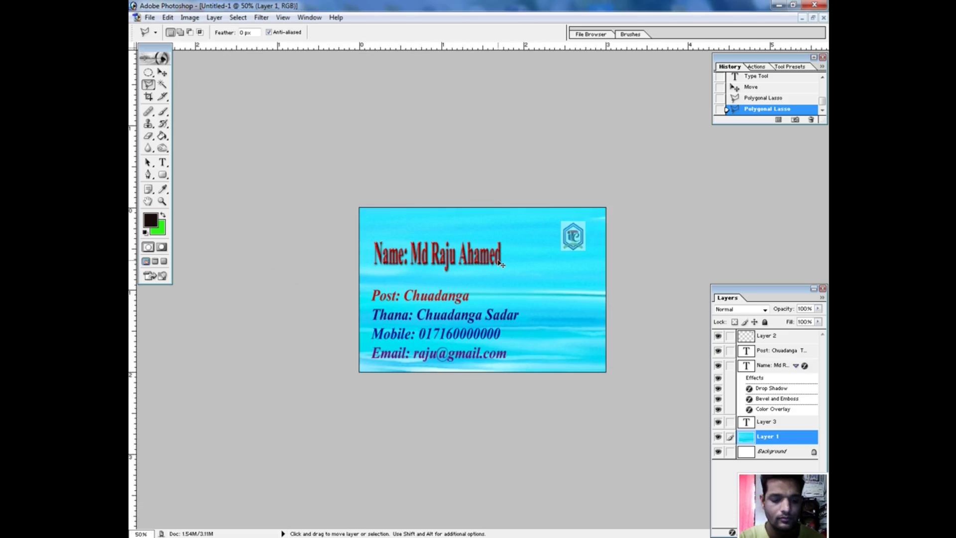
pyautogui.hotkey('ctrl', '+')
pyautogui.hotkey('ctrl', '+')
pyautogui.hotkey('ctrl', '+')
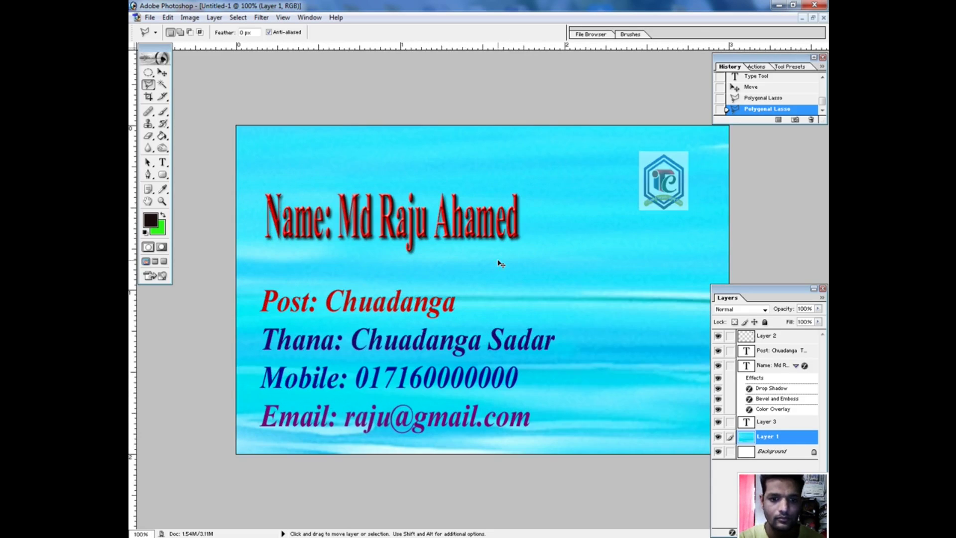